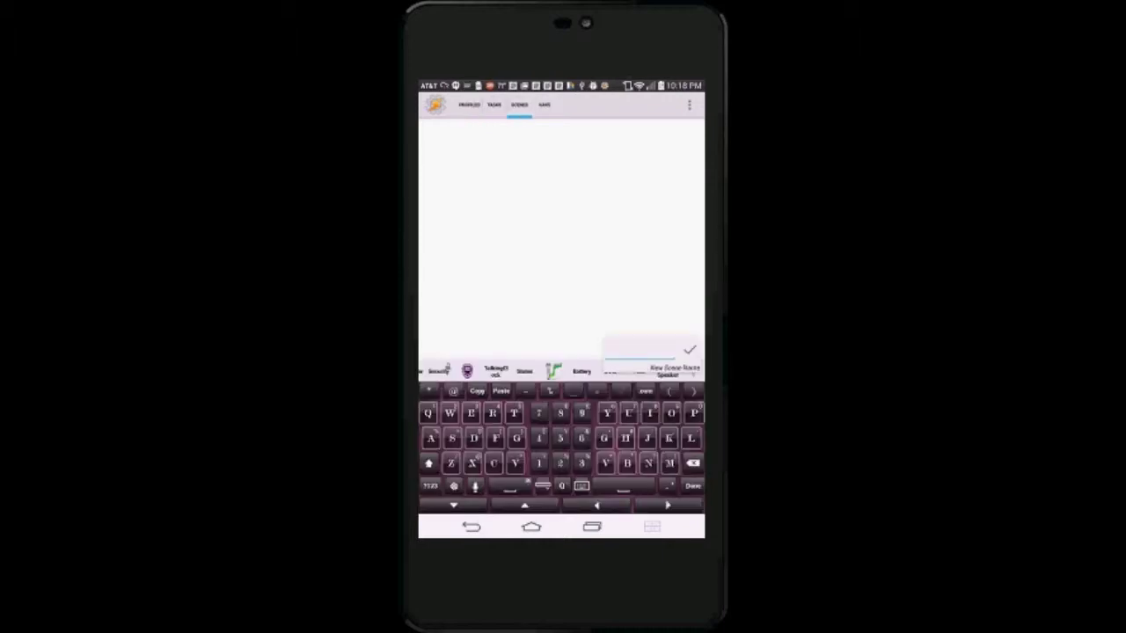
# Enter 'Hangouts' as the name of the new scene.
pyautogui.write('Hangouts')
# Confirm the Hangouts scene name and set its background colour to fully opaque black, #FF000000.
pyautogui.click(690, 349)
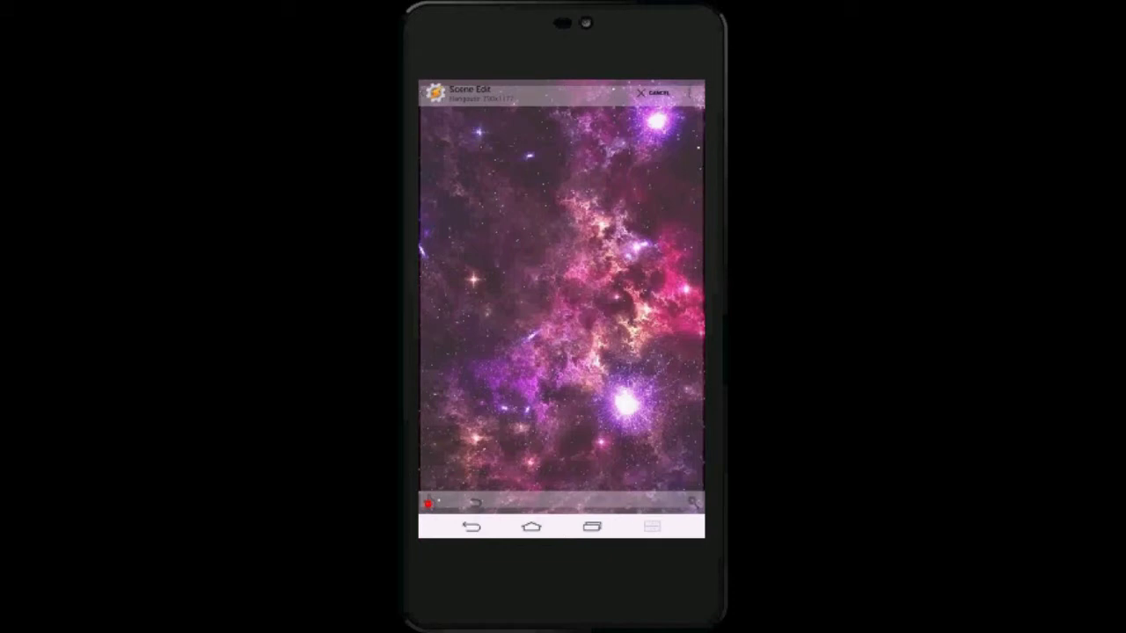
pyautogui.click(691, 92)
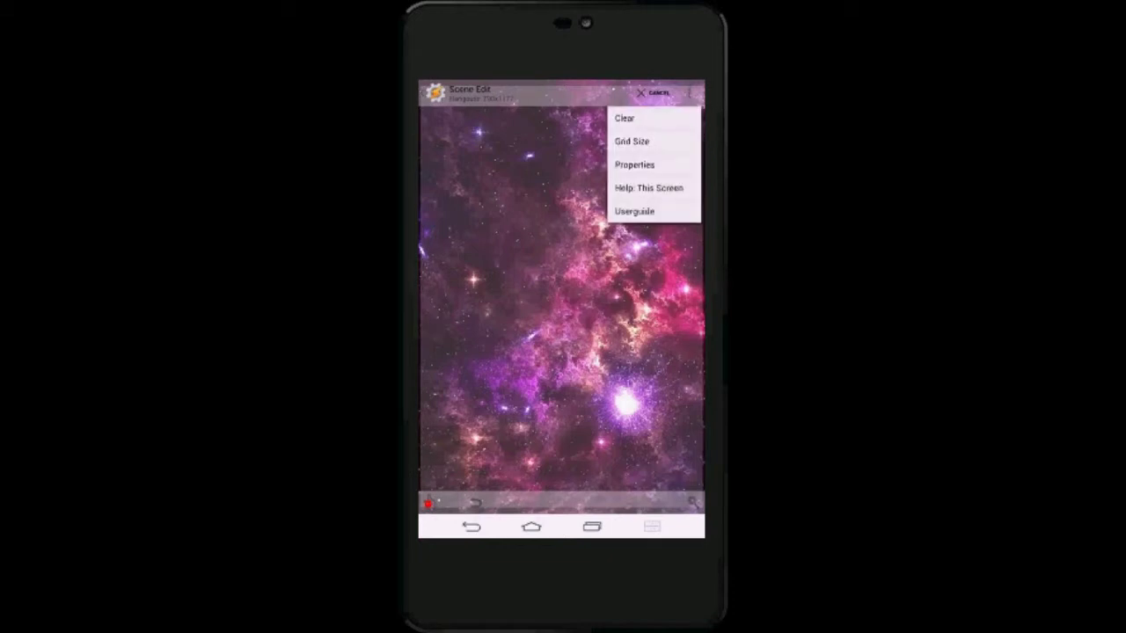
pyautogui.click(634, 164)
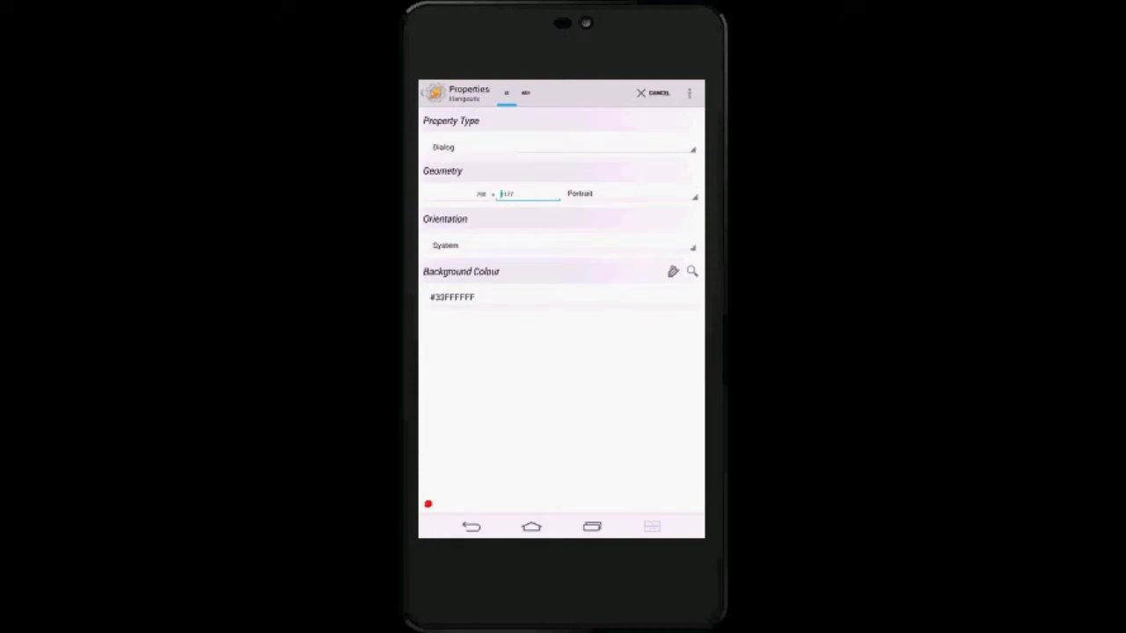
pyautogui.click(692, 272)
pyautogui.moveTo(530, 326); pyautogui.dragTo(620, 326)
pyautogui.click(610, 360)
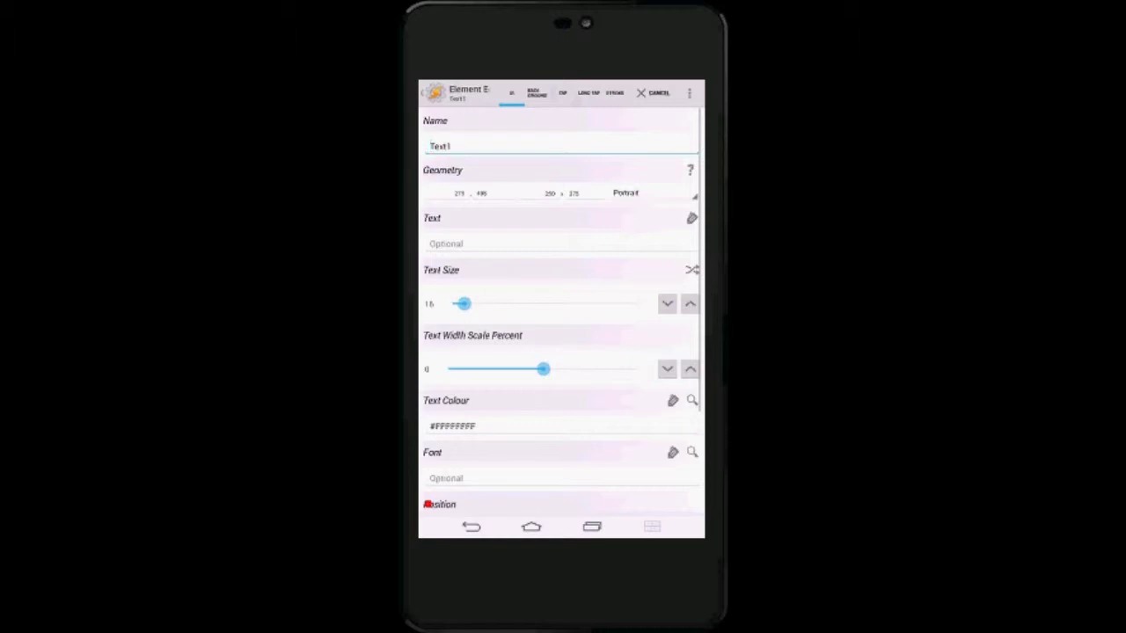
# Enter the title text 'Hangouts messages', correcting the first letter to a capital H.
pyautogui.click(528, 243)
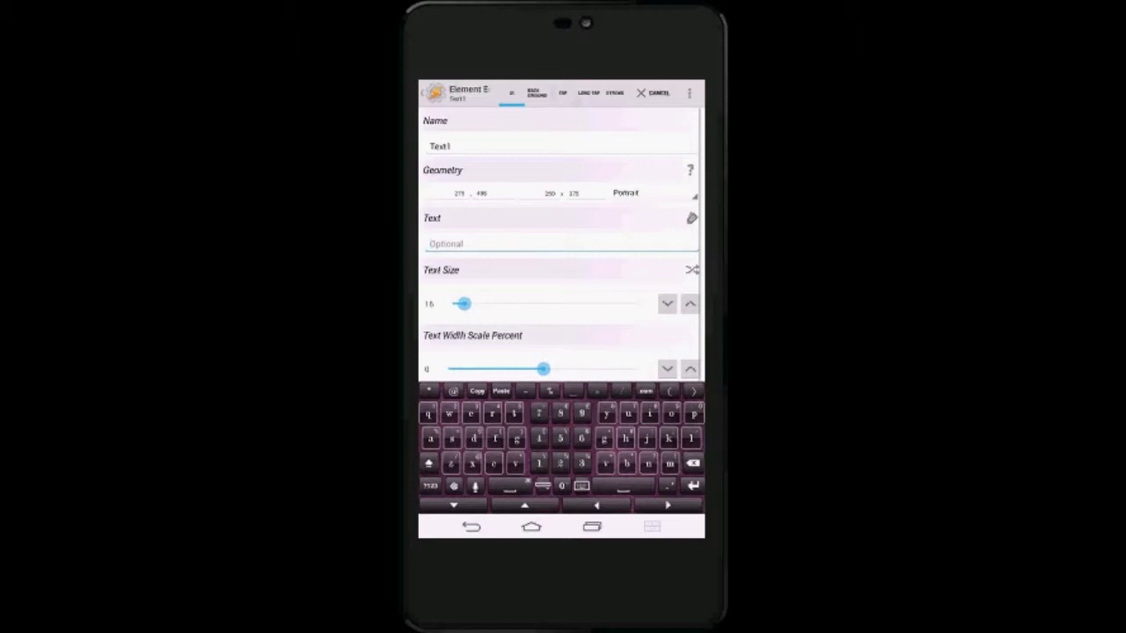
pyautogui.write('hango')
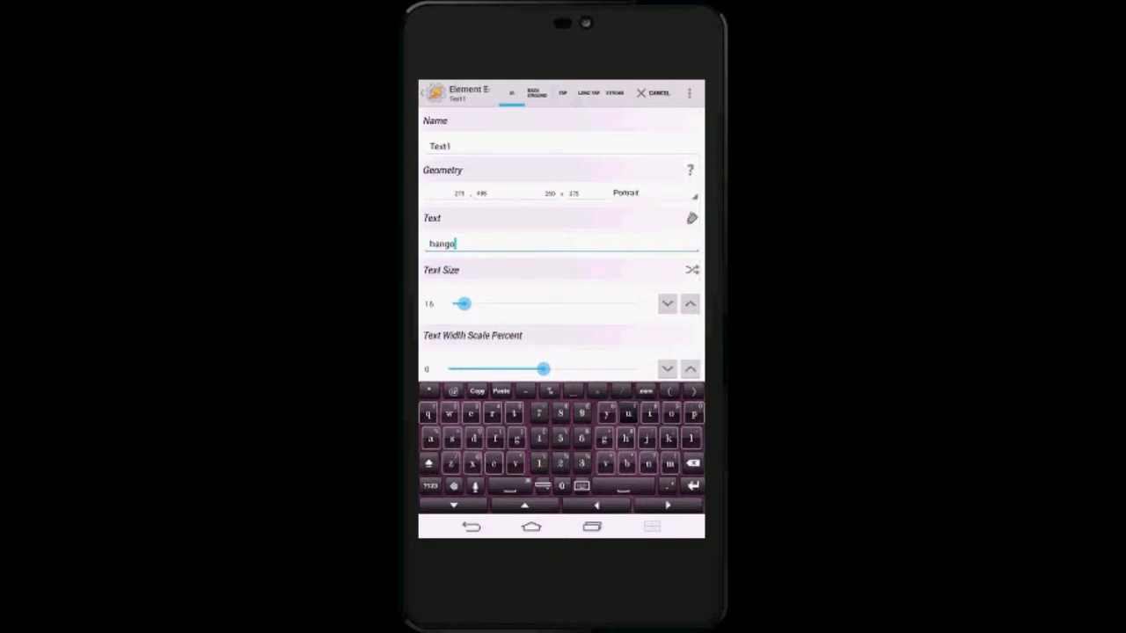
pyautogui.write('uts')
pyautogui.write(' messages')
pyautogui.click(433, 244)
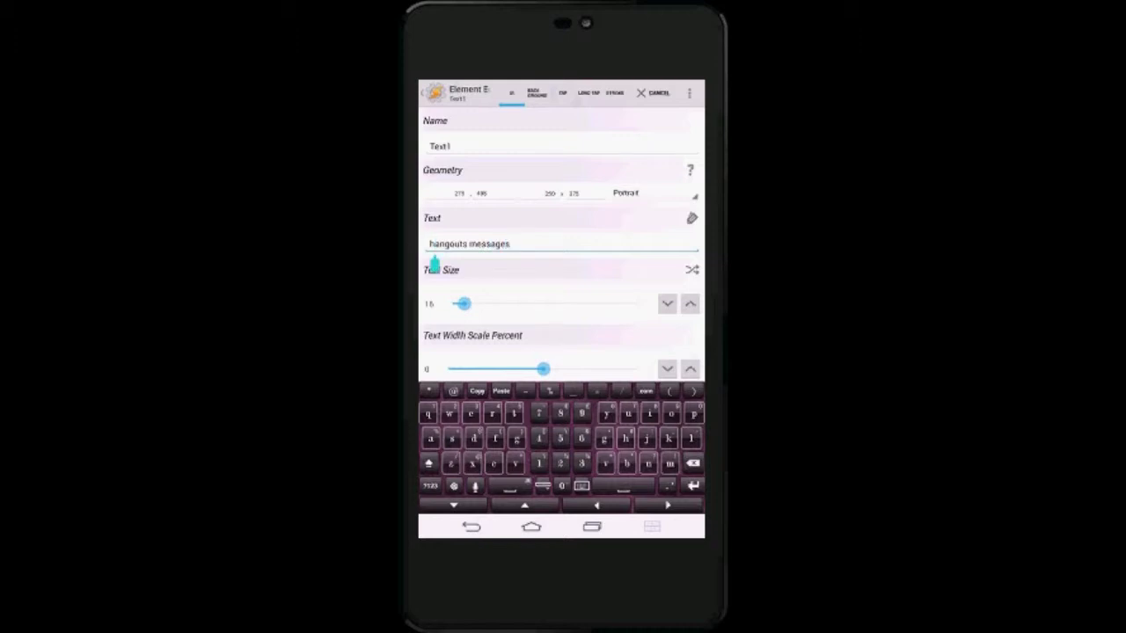
pyautogui.press('BackSpace')
pyautogui.press('shift')
pyautogui.write('H')
# Set the title's text size to 40 and return to the scene.
pyautogui.moveTo(464, 303); pyautogui.dragTo(491, 304)
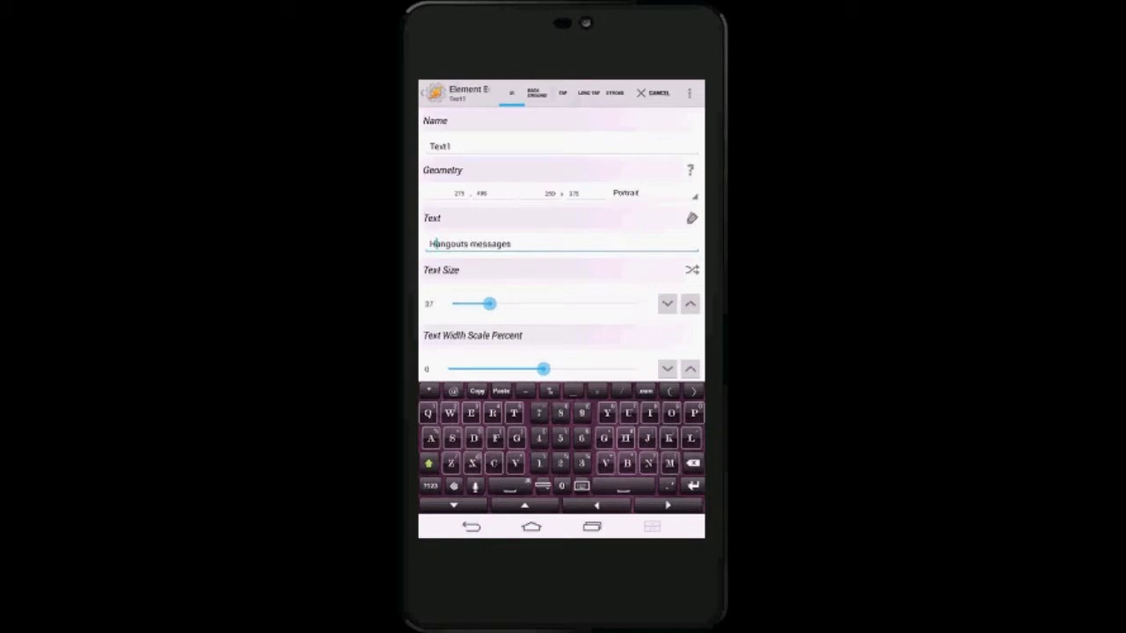
pyautogui.click(690, 304)
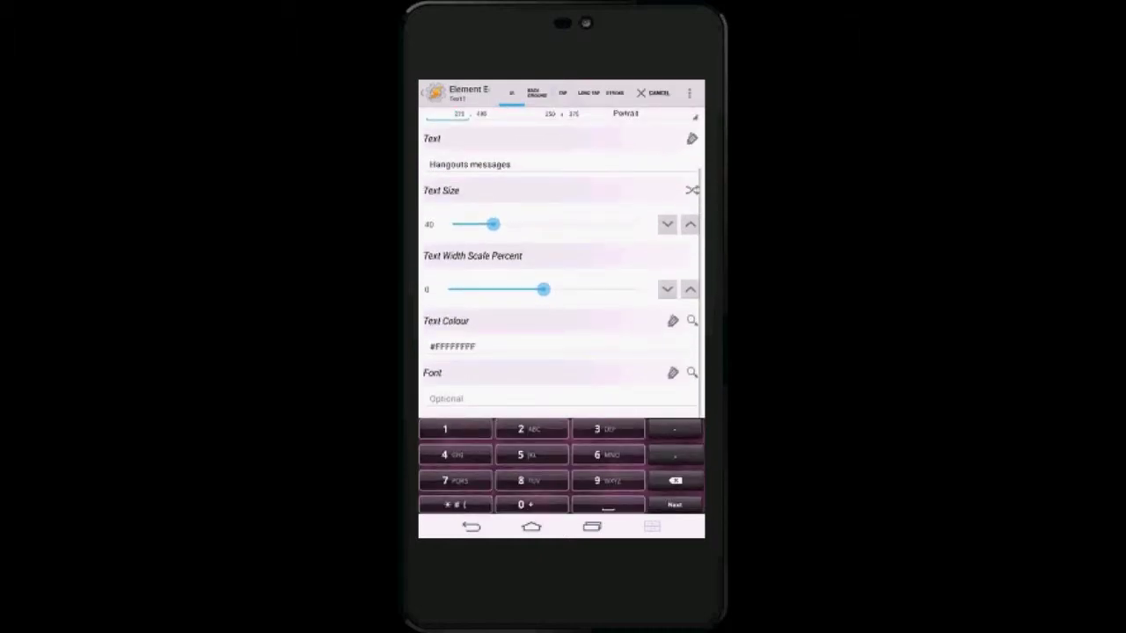
pyautogui.press('Escape')
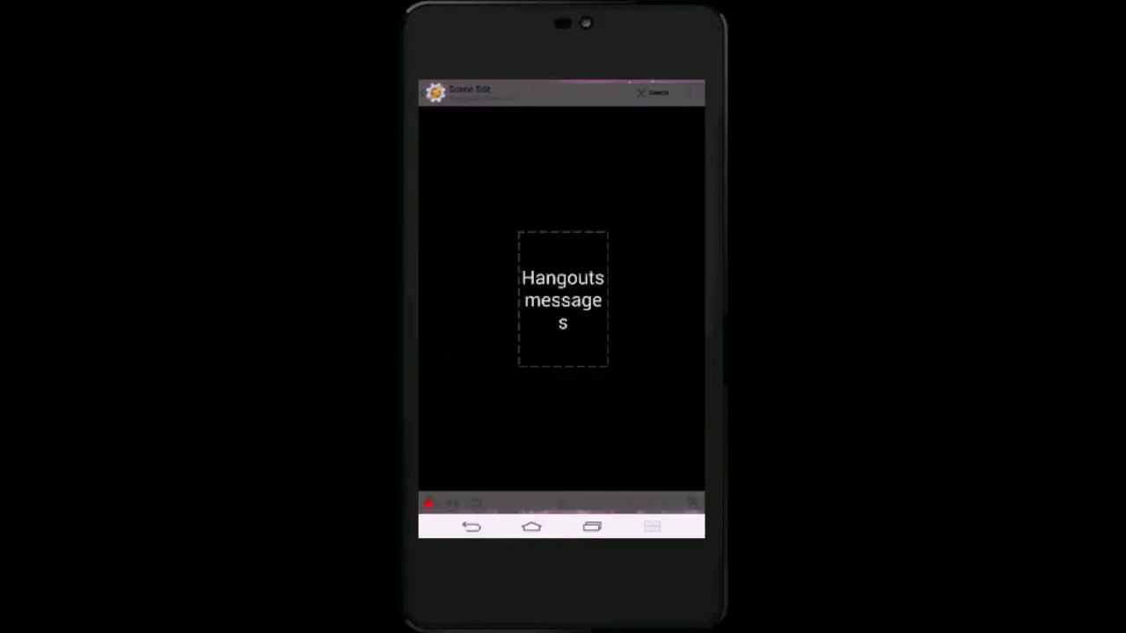
# Widen the title box onto one line and move it to the top of the scene.
pyautogui.moveTo(607, 366); pyautogui.dragTo(677, 300)
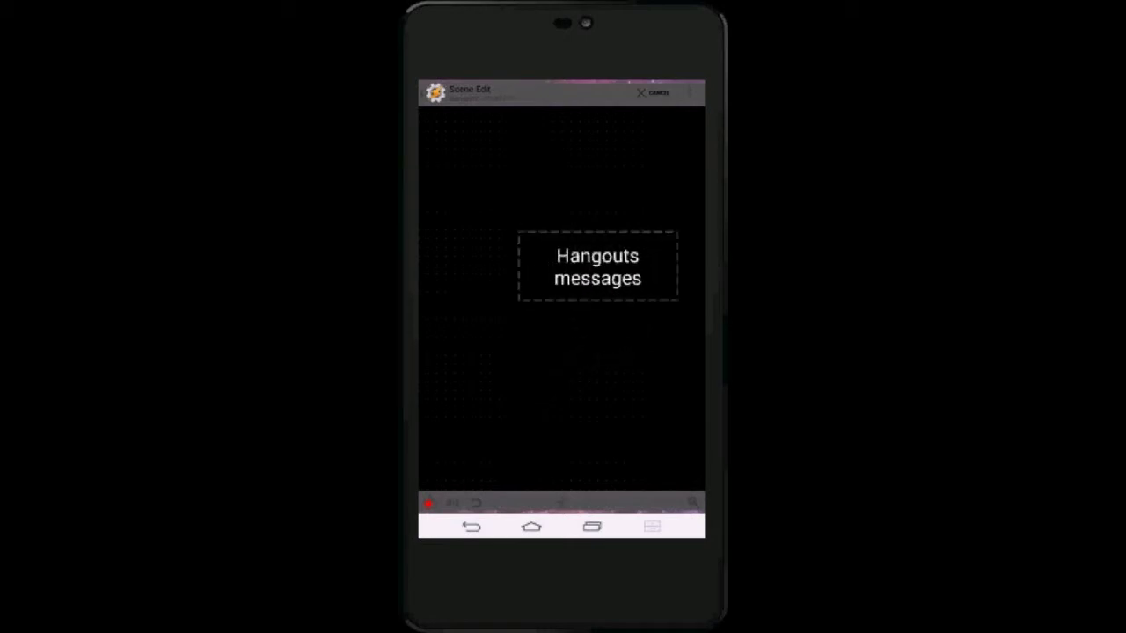
pyautogui.moveTo(520, 266); pyautogui.dragTo(428, 265)
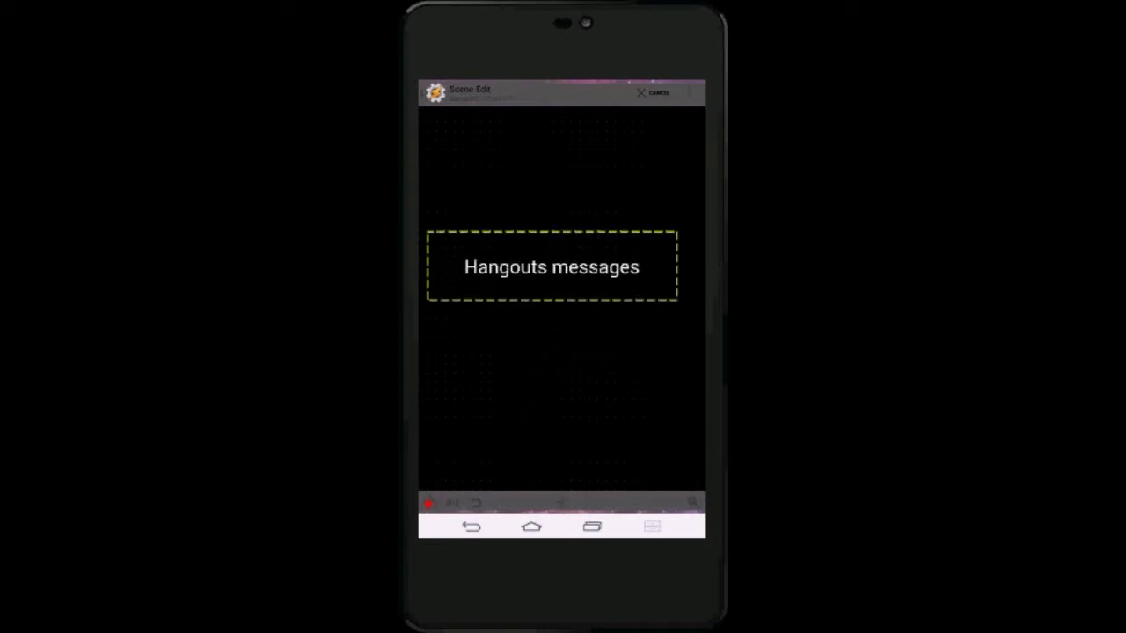
pyautogui.moveTo(552, 265); pyautogui.dragTo(560, 156)
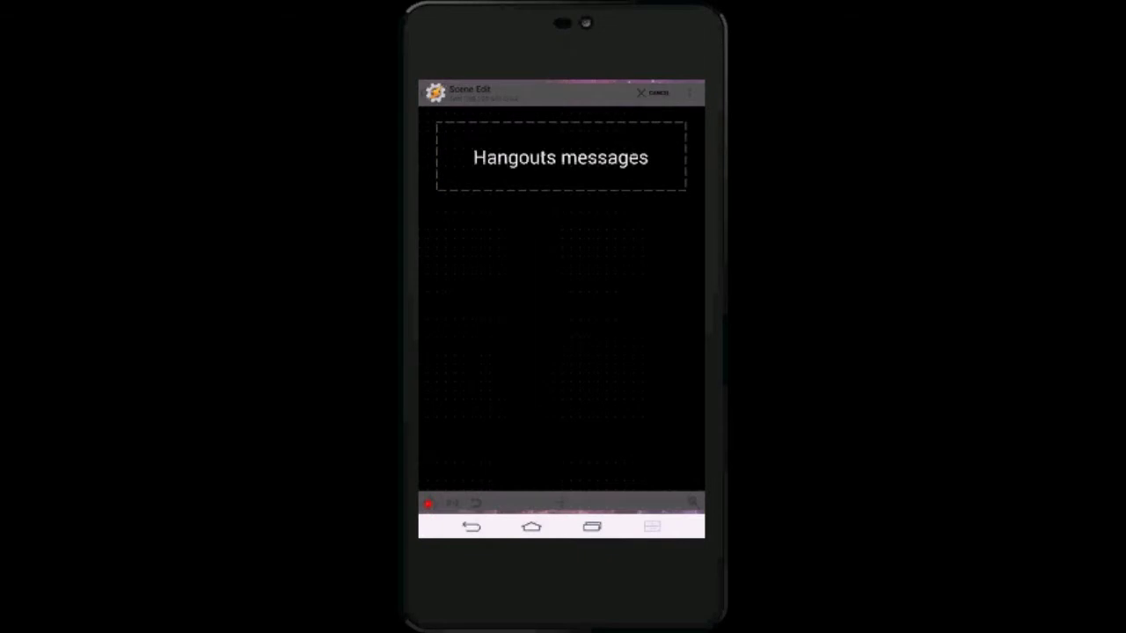
# Add a button labelled EXIT with label size 20.
pyautogui.click(561, 503)
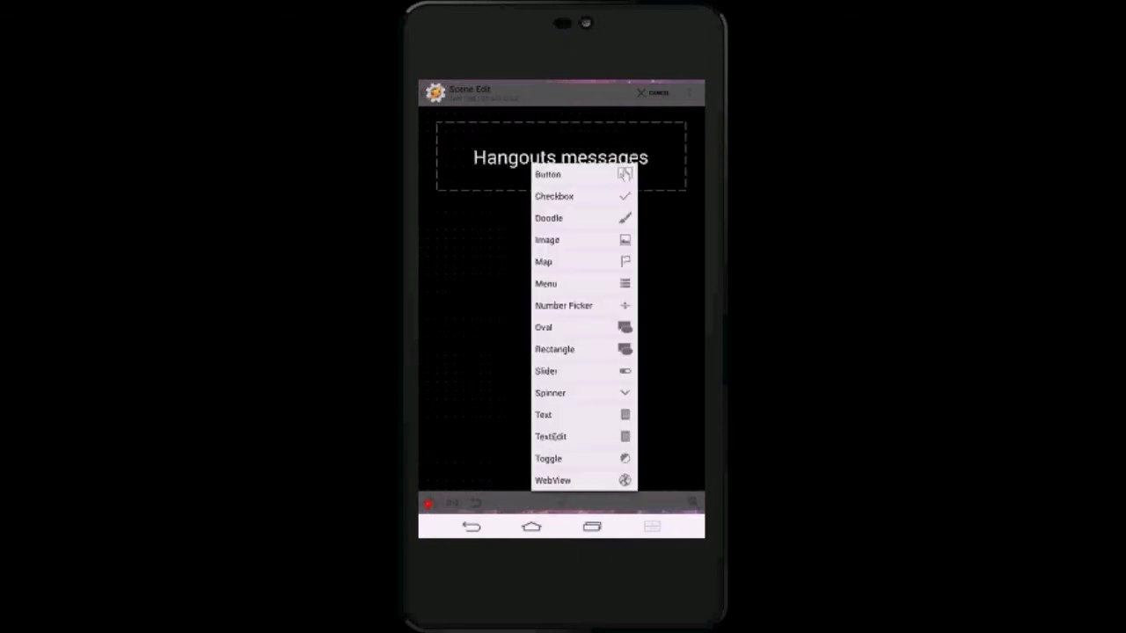
pyautogui.click(554, 174)
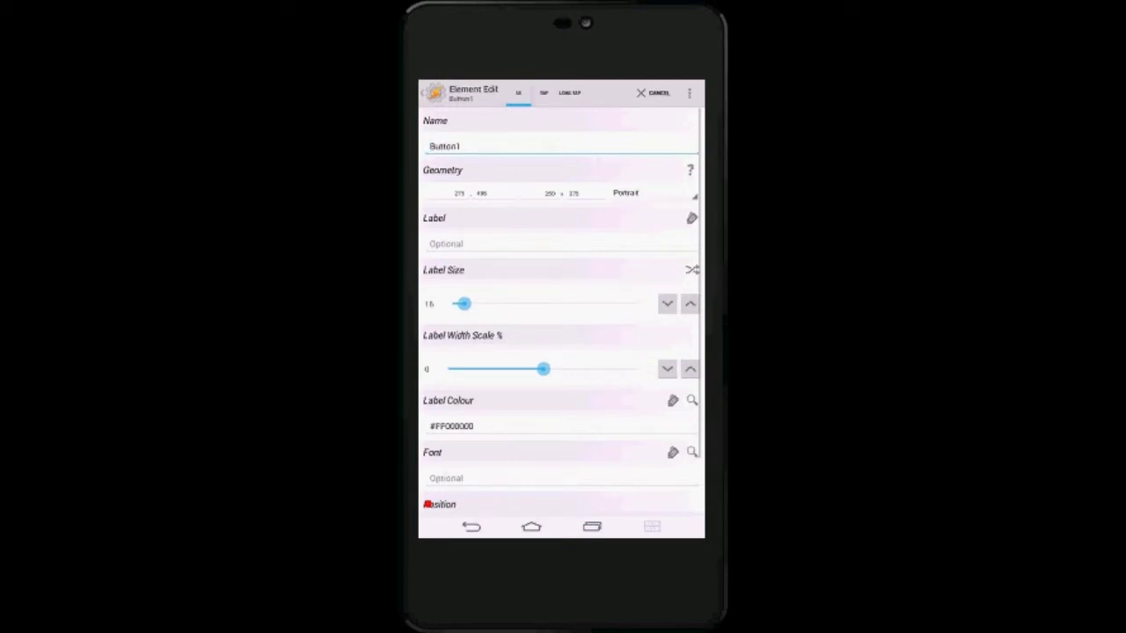
pyautogui.click(528, 244)
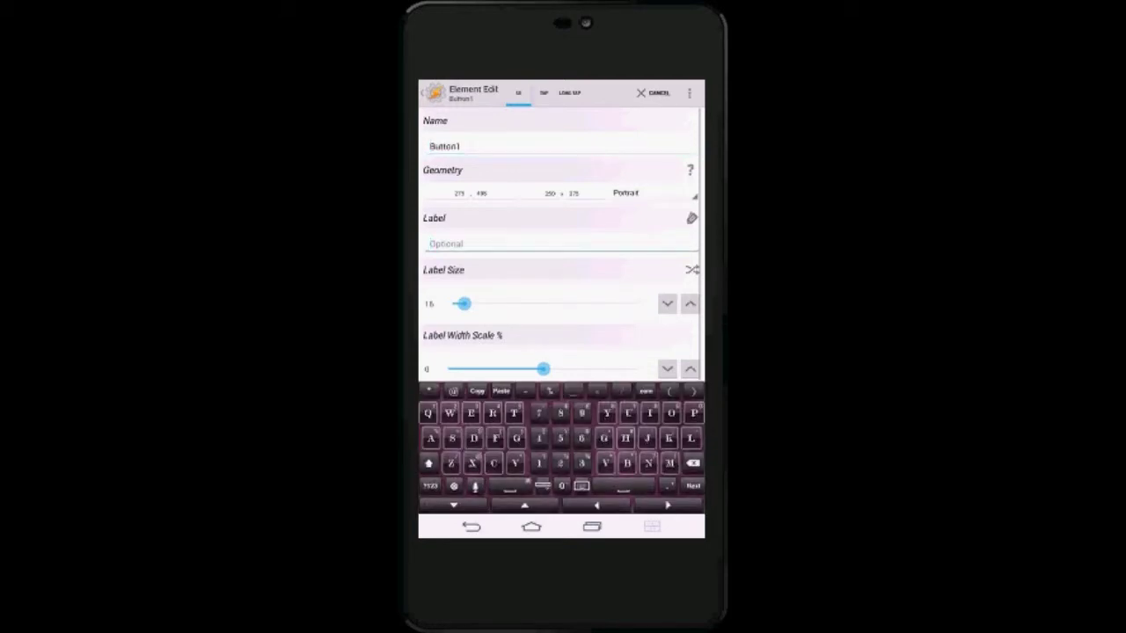
pyautogui.write('EXI')
pyautogui.write('T')
pyautogui.click(690, 304)
pyautogui.click(690, 303)
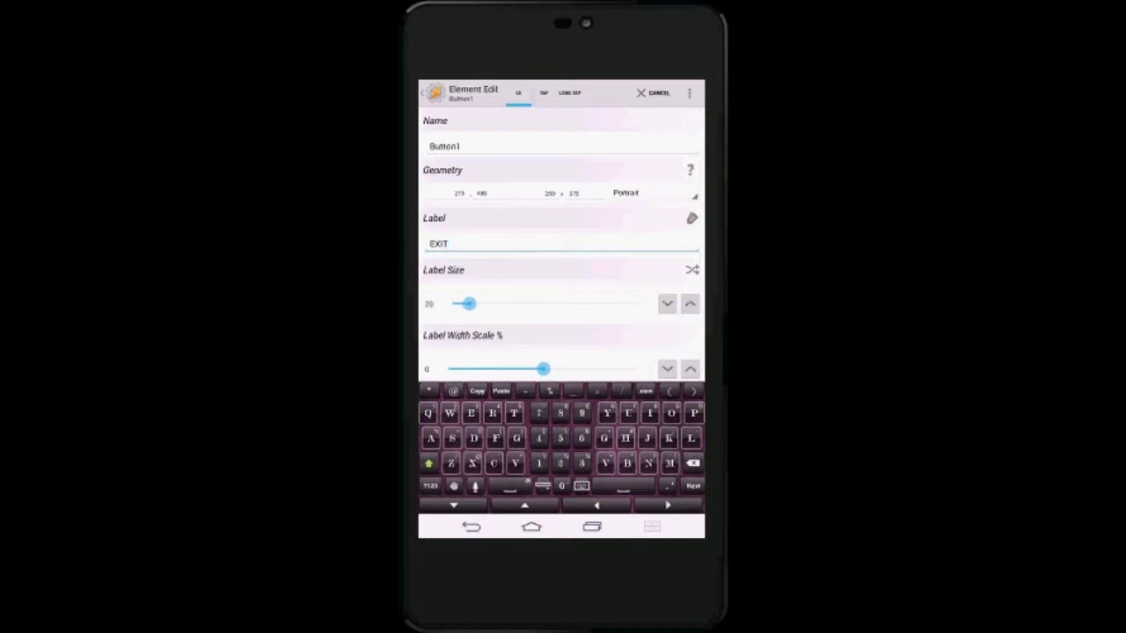
# Make tapping the EXIT button destroy the Hangouts scene.
pyautogui.click(543, 92)
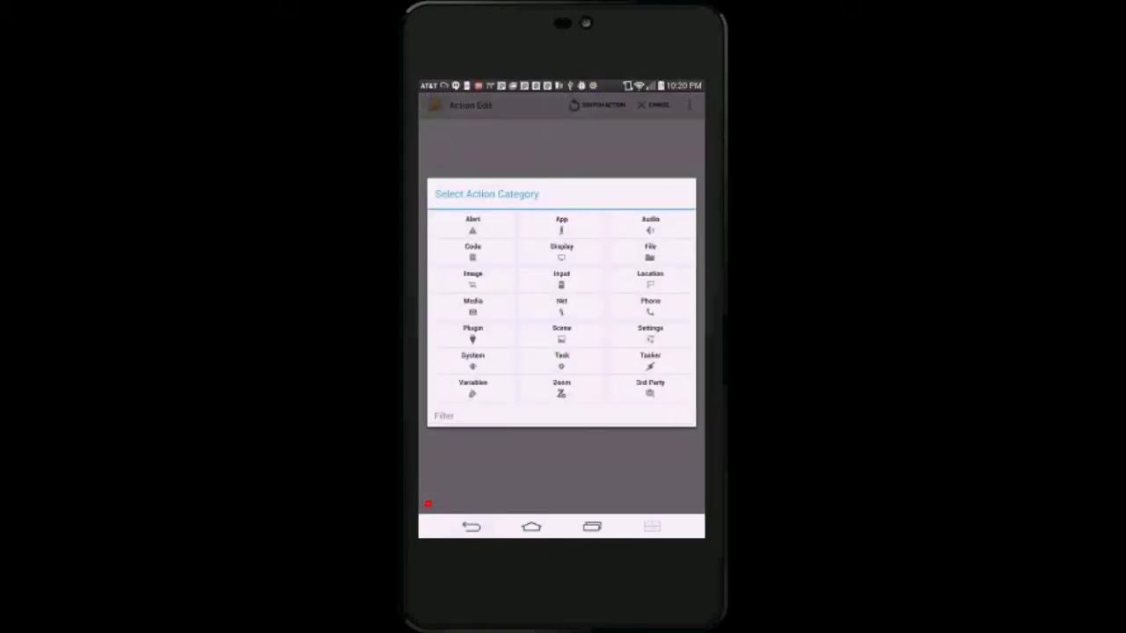
pyautogui.click(561, 333)
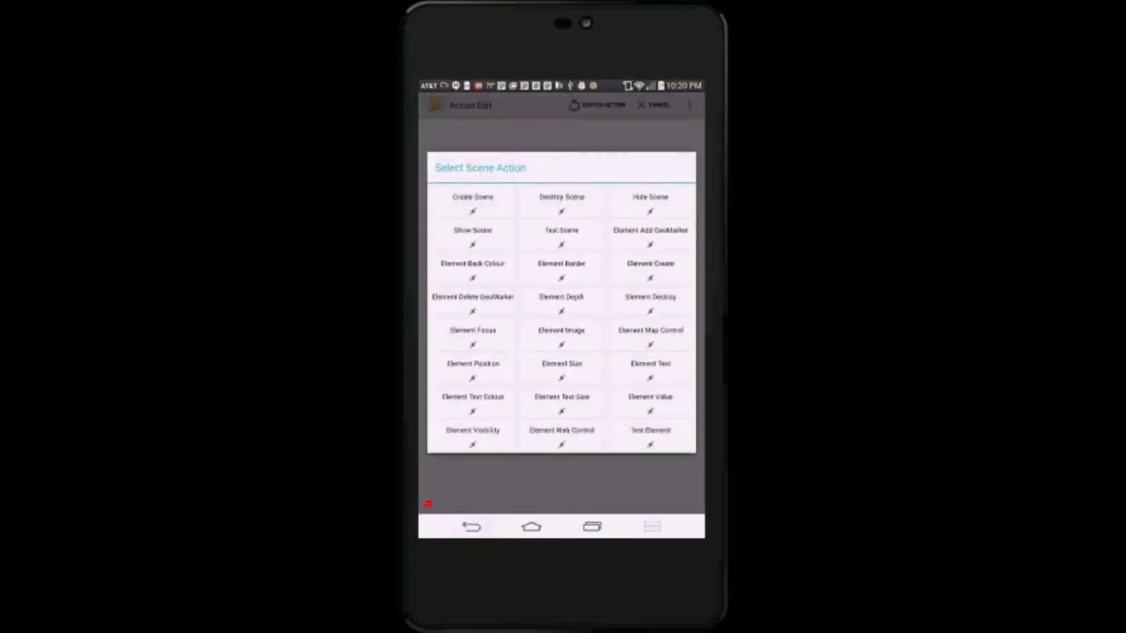
pyautogui.click(562, 203)
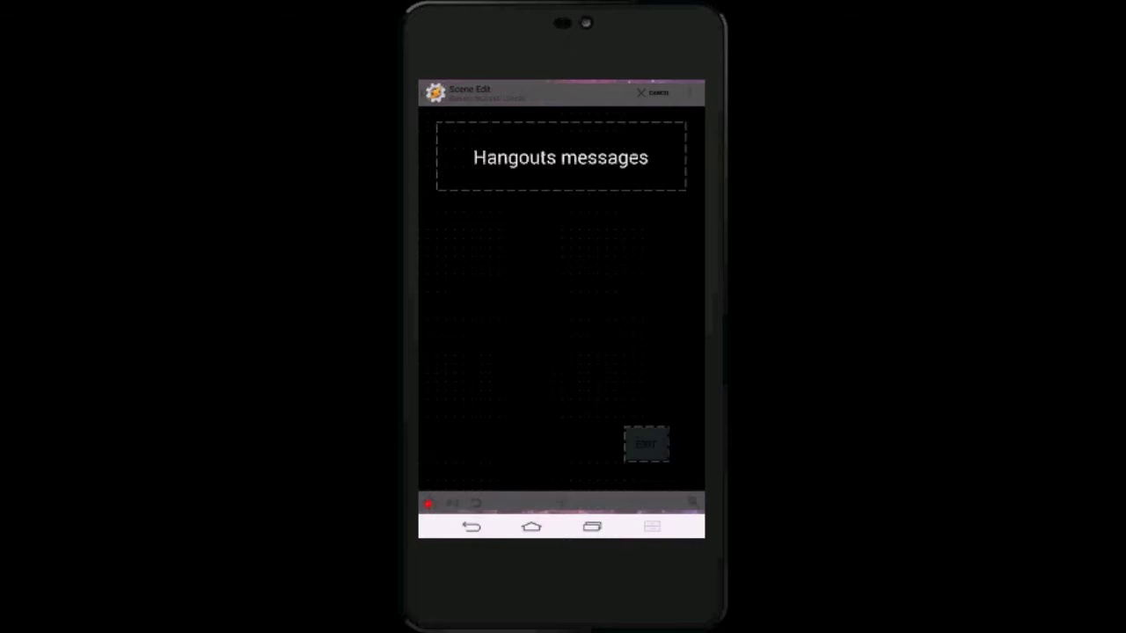
# Add another text element with text size 20.
pyautogui.click(562, 503)
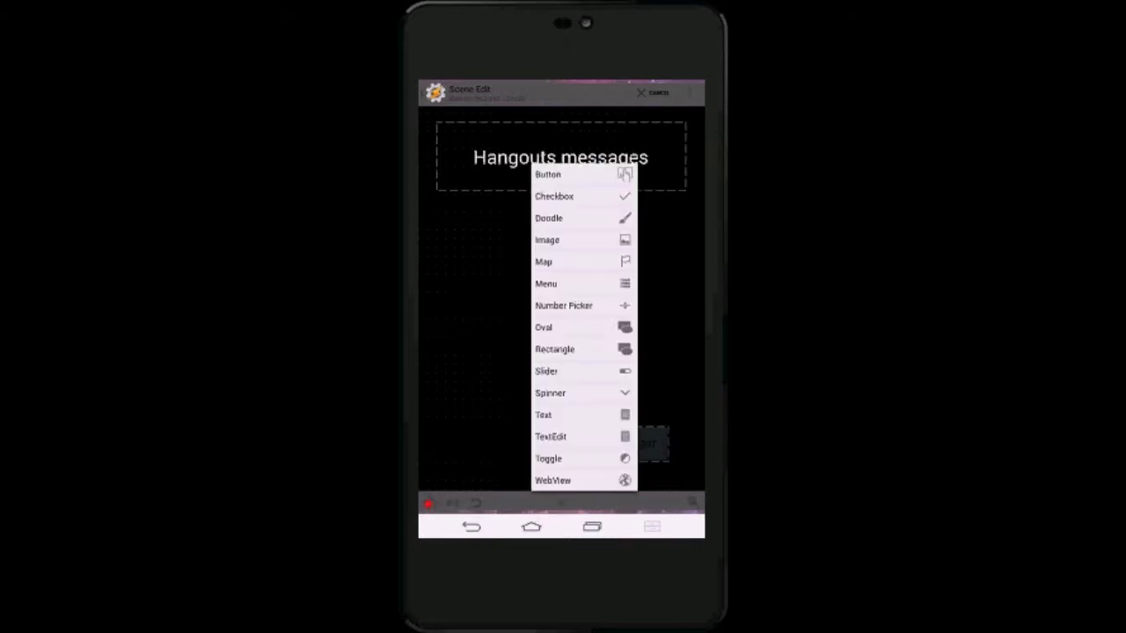
pyautogui.click(544, 414)
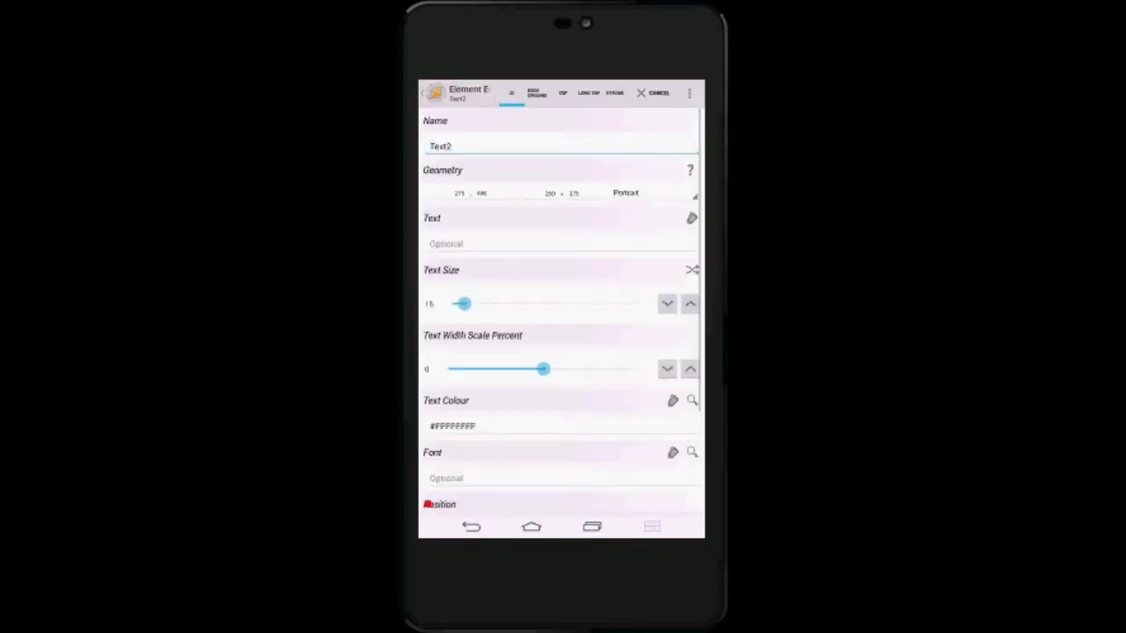
pyautogui.click(690, 303)
pyautogui.click(691, 303)
# Enter 'Message from:' with '%Hanouts' on the next line.
pyautogui.click(528, 244)
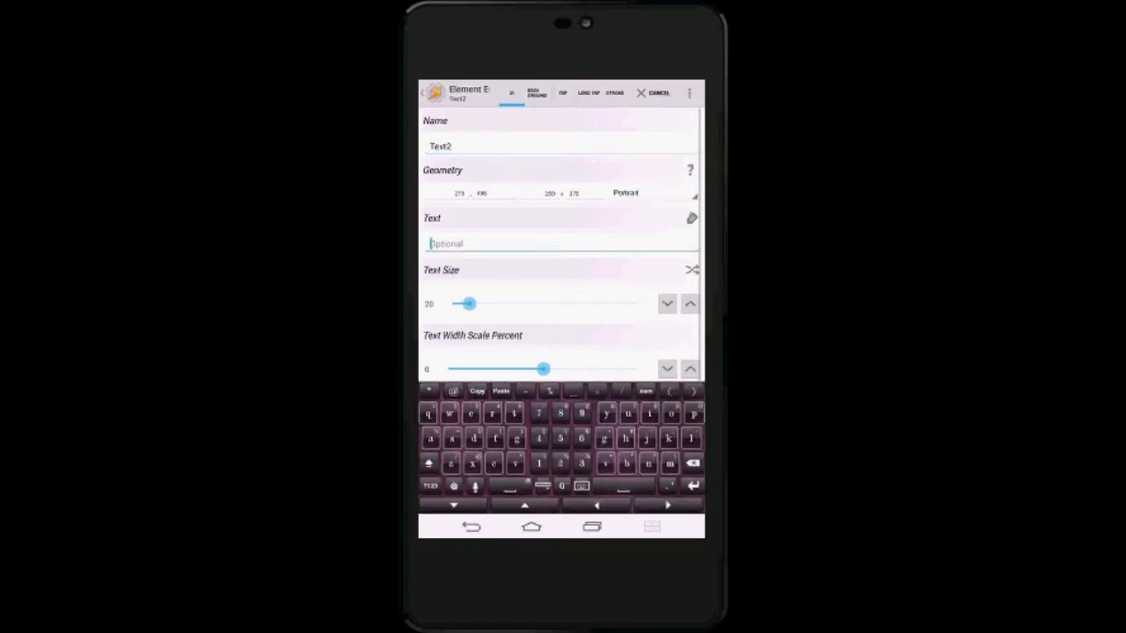
pyautogui.click(429, 464)
pyautogui.write('M')
pyautogui.write('essa')
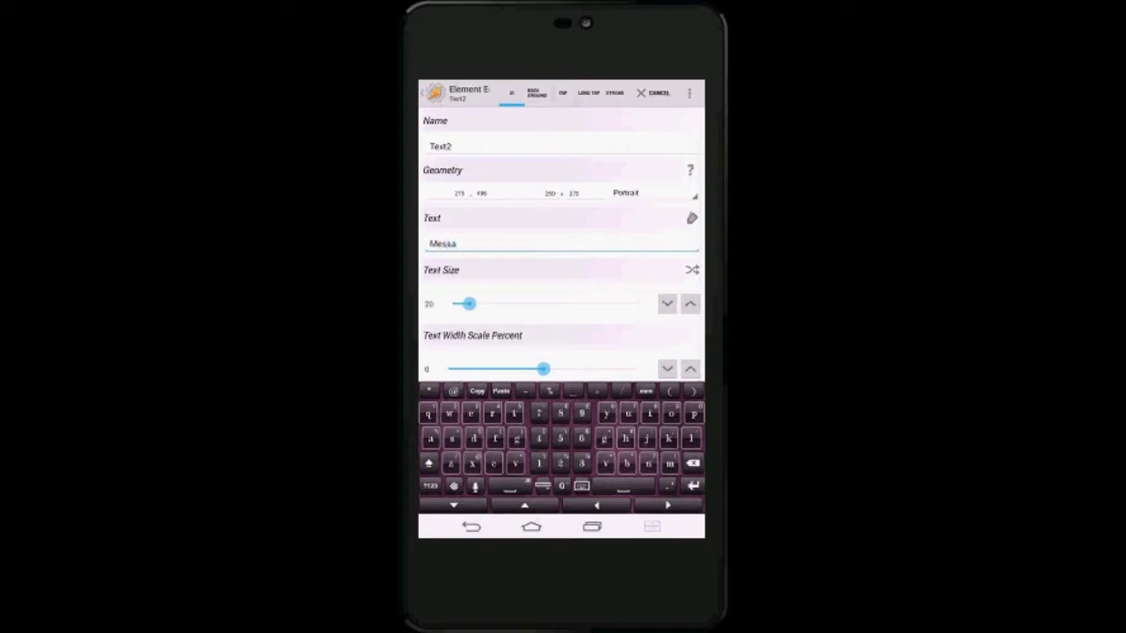
pyautogui.write('ge')
pyautogui.write(' from')
pyautogui.write(':')
pyautogui.press('Return')
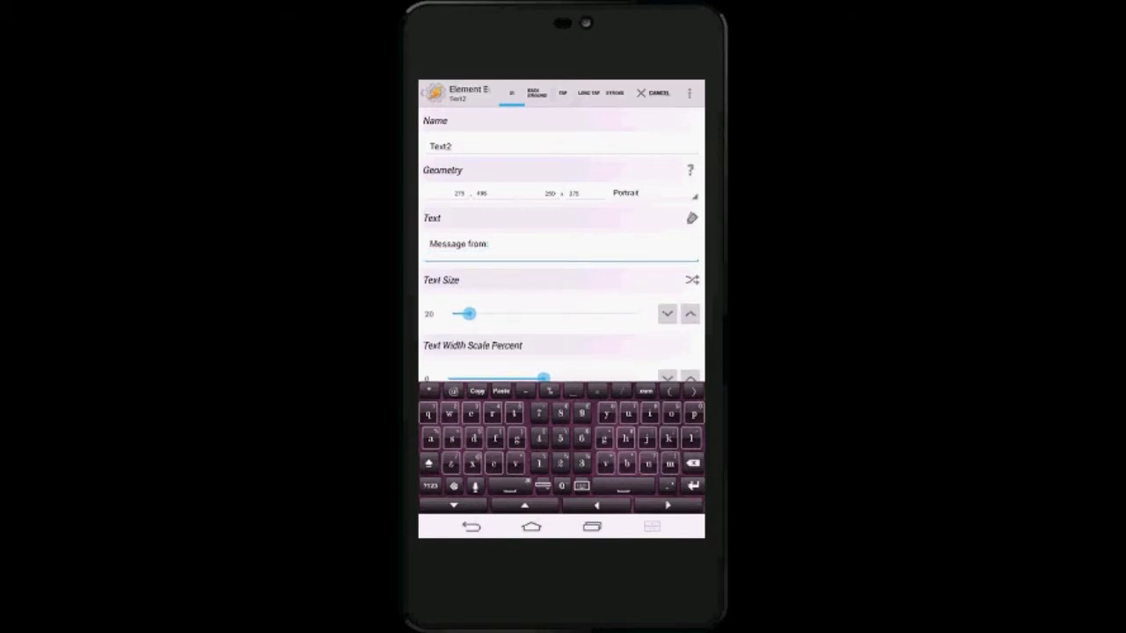
pyautogui.write('%')
pyautogui.press('shift')
pyautogui.write('Han')
pyautogui.write('outs')
pyautogui.scroll(-2, 562, 246)
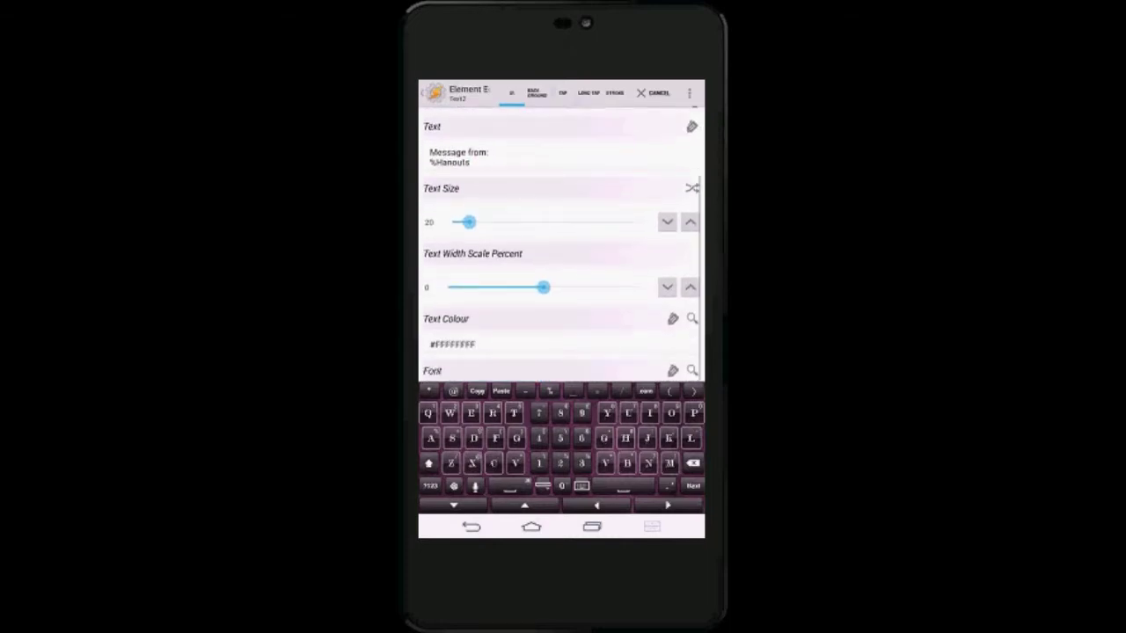
# Reshape the message box wide and short and move it up and left.
pyautogui.press('Escape')
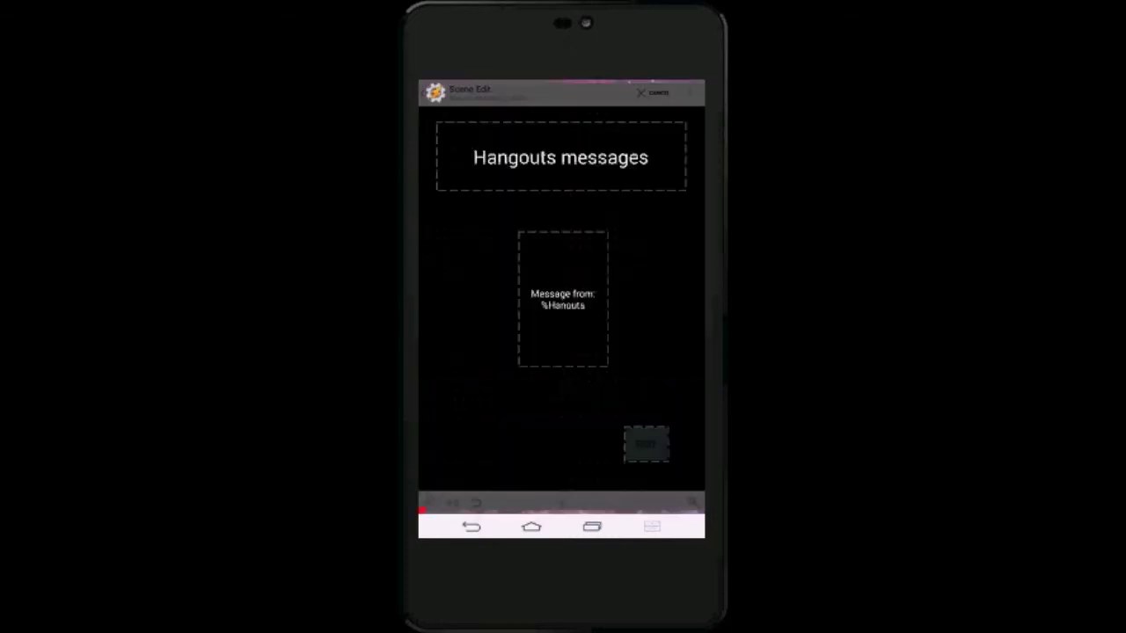
pyautogui.moveTo(608, 367)
pyautogui.mouseDown()
pyautogui.moveTo(613, 282)
pyautogui.moveTo(633, 273)
pyautogui.mouseUp()
pyautogui.moveTo(576, 252); pyautogui.dragTo(555, 223)
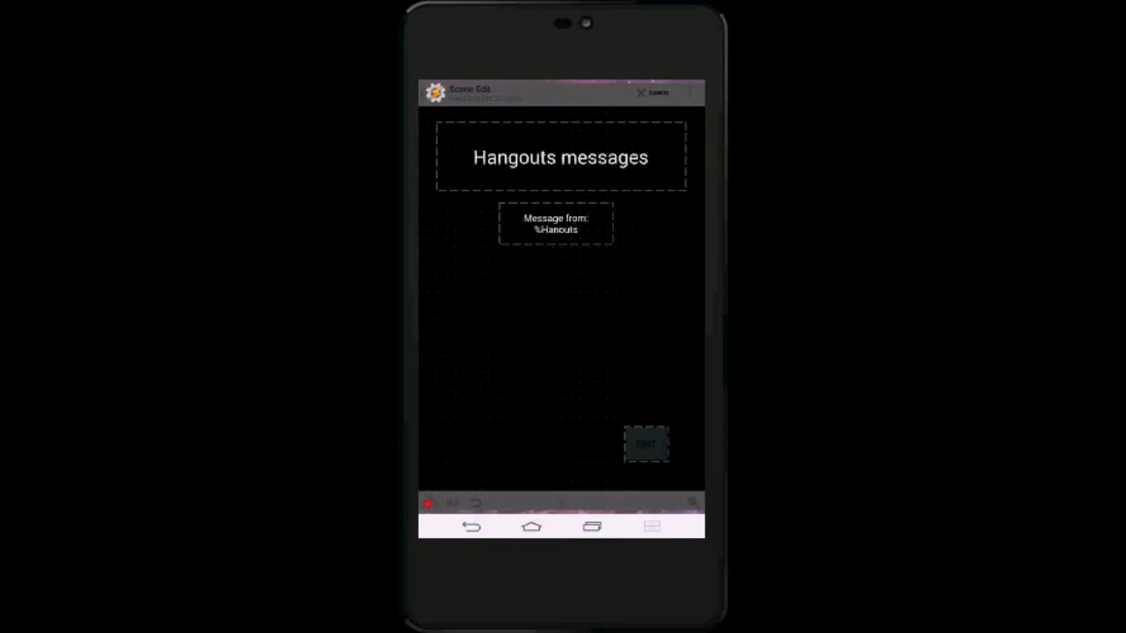
# Add a third text element of size 20 containing '%Hangouts2'.
pyautogui.click(563, 503)
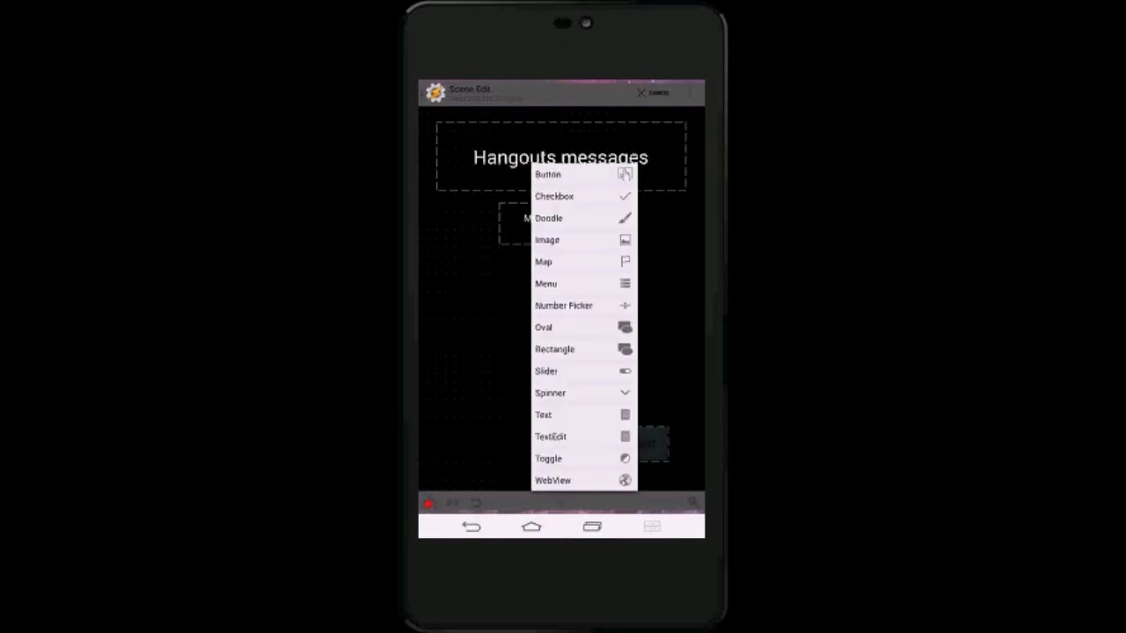
pyautogui.click(554, 415)
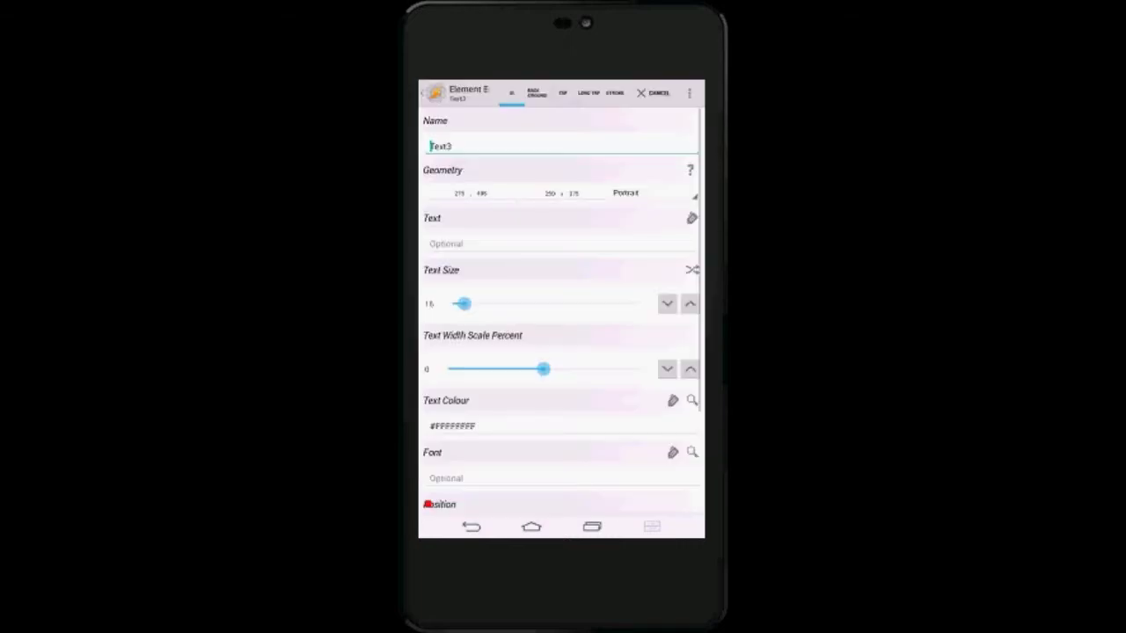
pyautogui.click(690, 304)
pyautogui.click(528, 243)
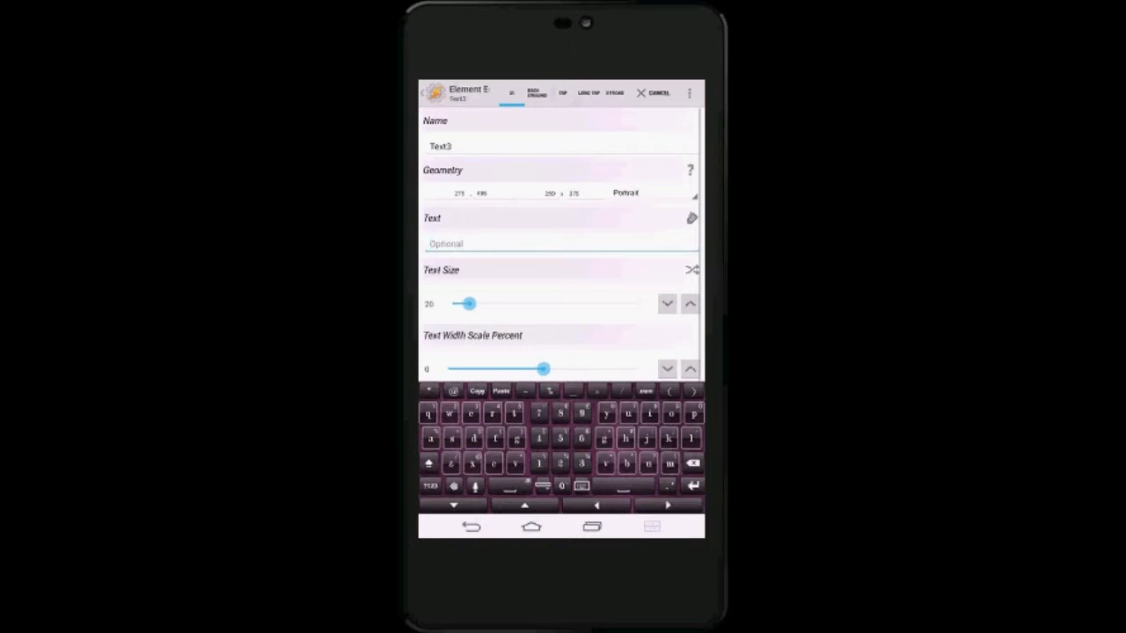
pyautogui.click(428, 462)
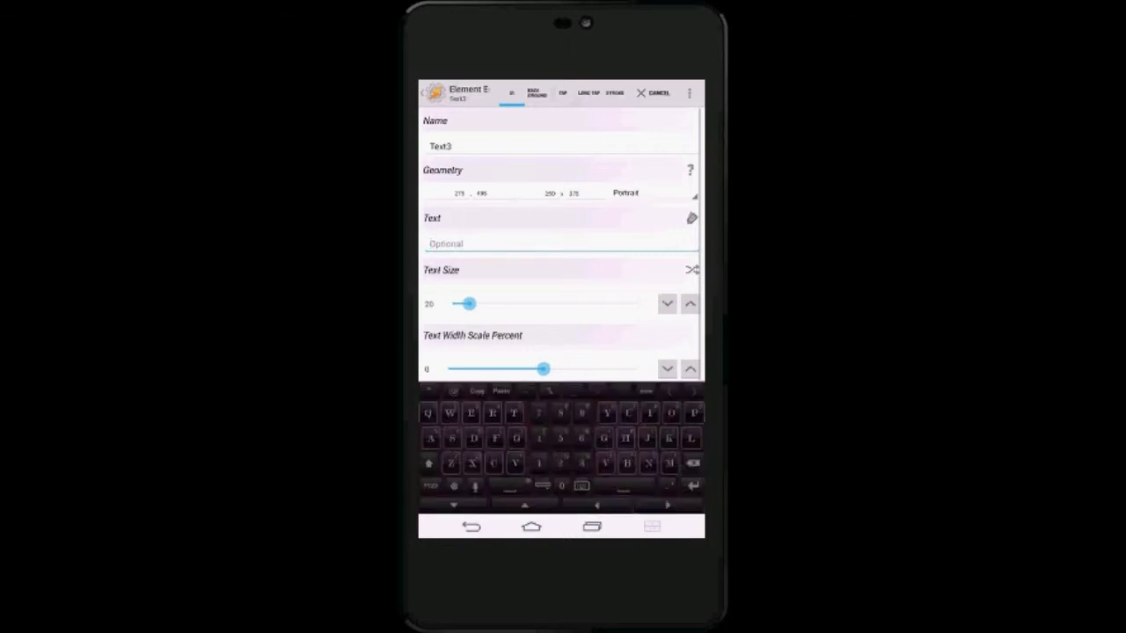
pyautogui.write('%')
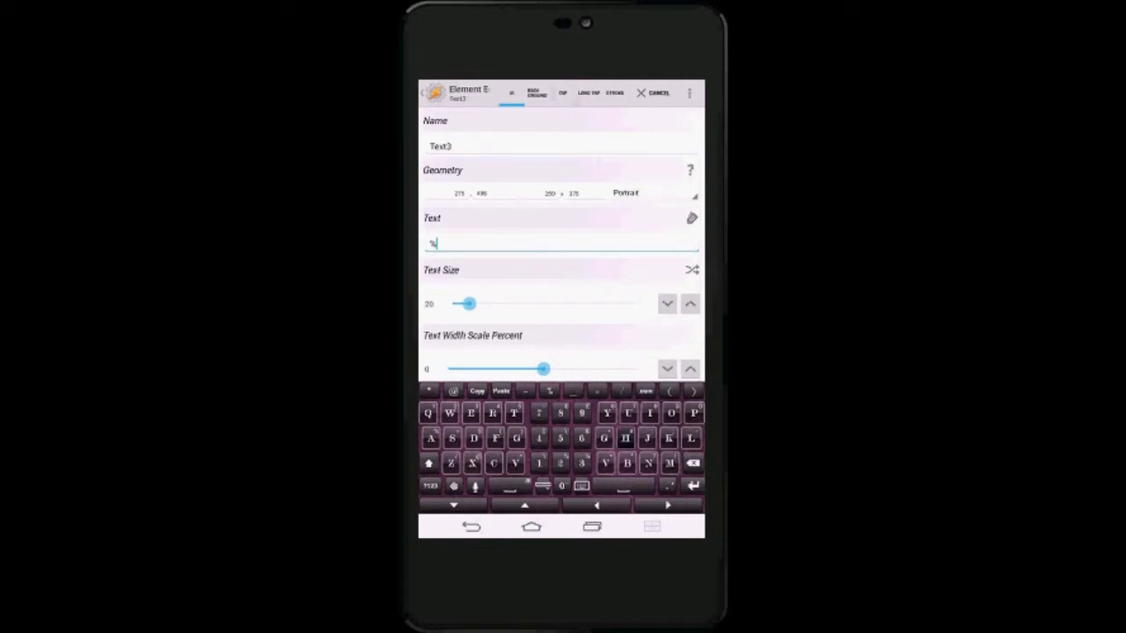
pyautogui.write('Hangouts')
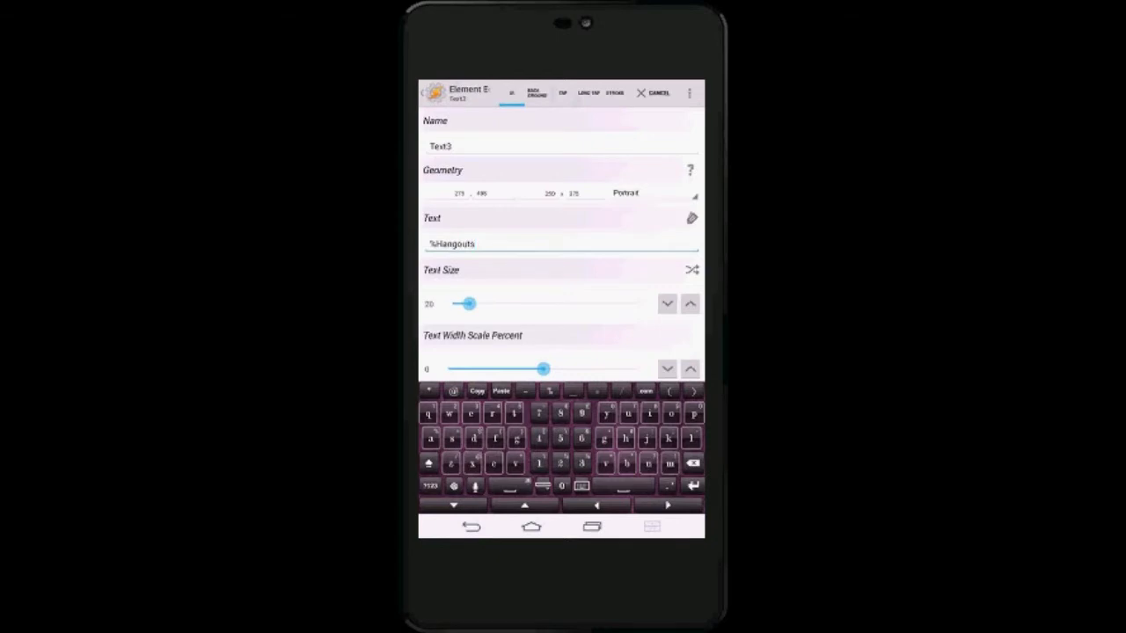
pyautogui.write('2')
# Move the %Hangouts2 box lower and stretch it wide across the scene.
pyautogui.press('Escape')
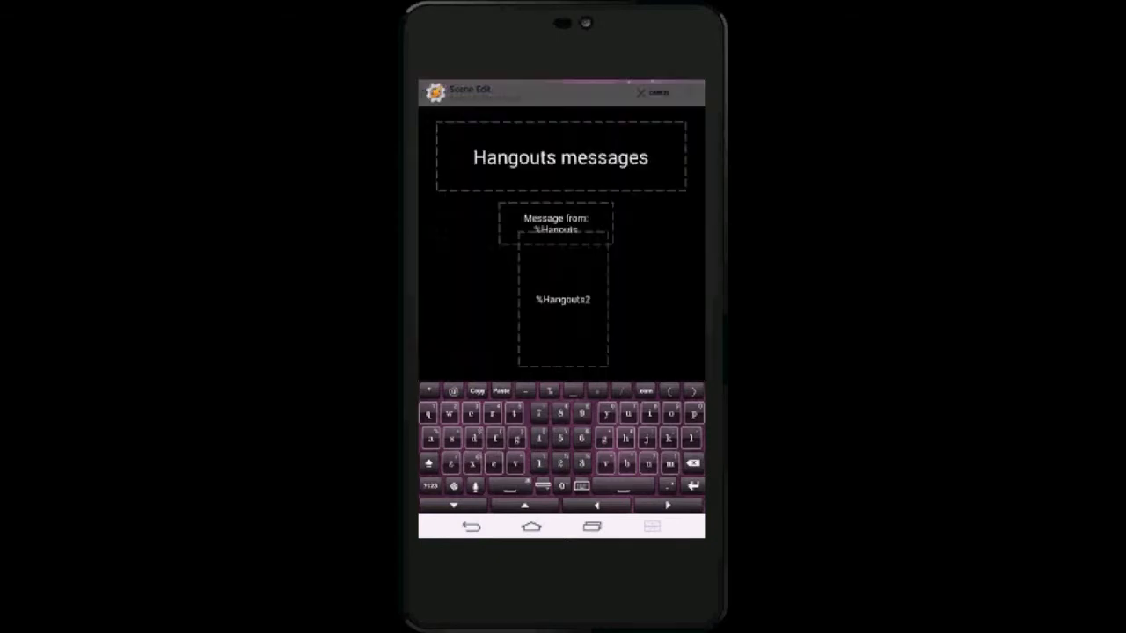
pyautogui.moveTo(563, 299); pyautogui.dragTo(563, 322)
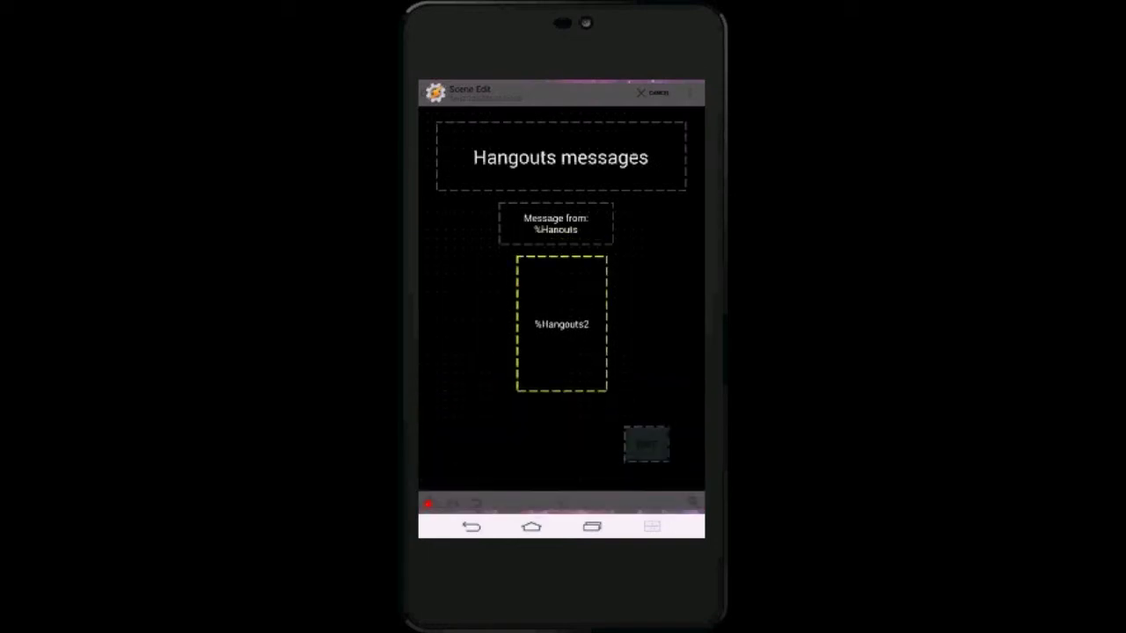
pyautogui.moveTo(604, 390)
pyautogui.mouseDown()
pyautogui.moveTo(633, 373)
pyautogui.moveTo(695, 381)
pyautogui.mouseUp()
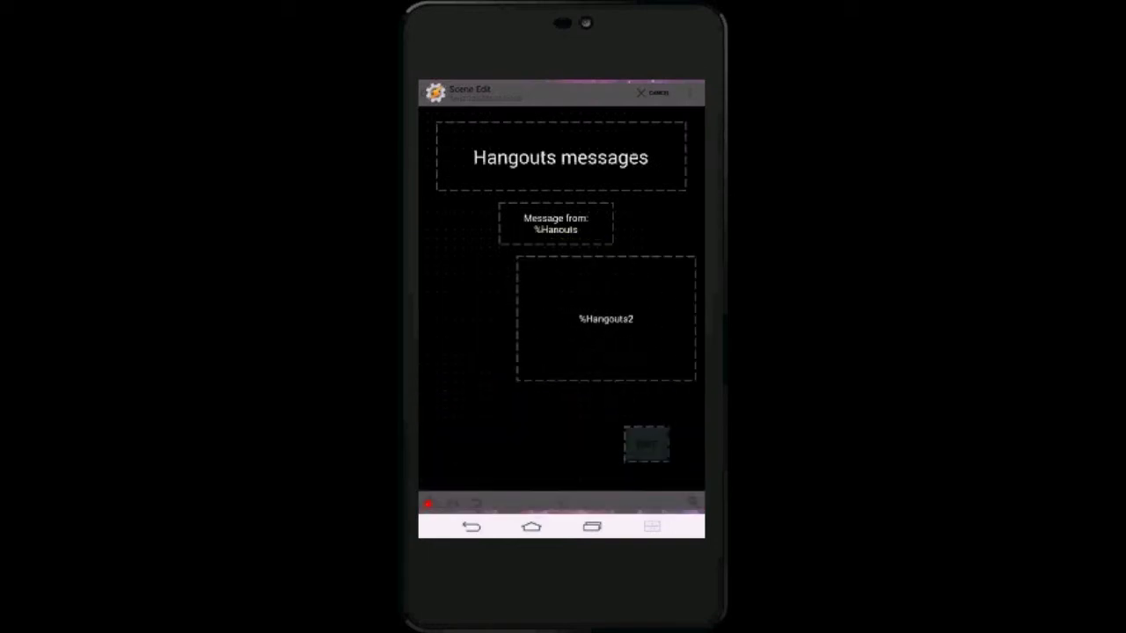
pyautogui.moveTo(517, 381)
pyautogui.mouseDown()
pyautogui.moveTo(498, 361)
pyautogui.moveTo(427, 363)
pyautogui.mouseUp()
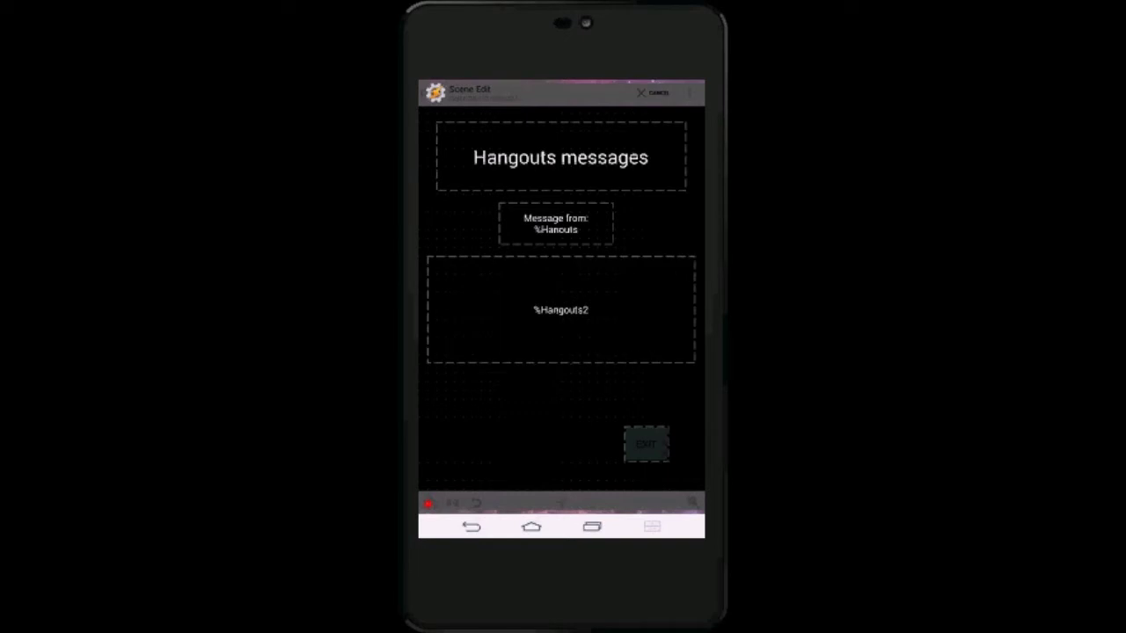
# Change the sender line to read 'Message from: %Hanouts1'.
pyautogui.click(556, 224)
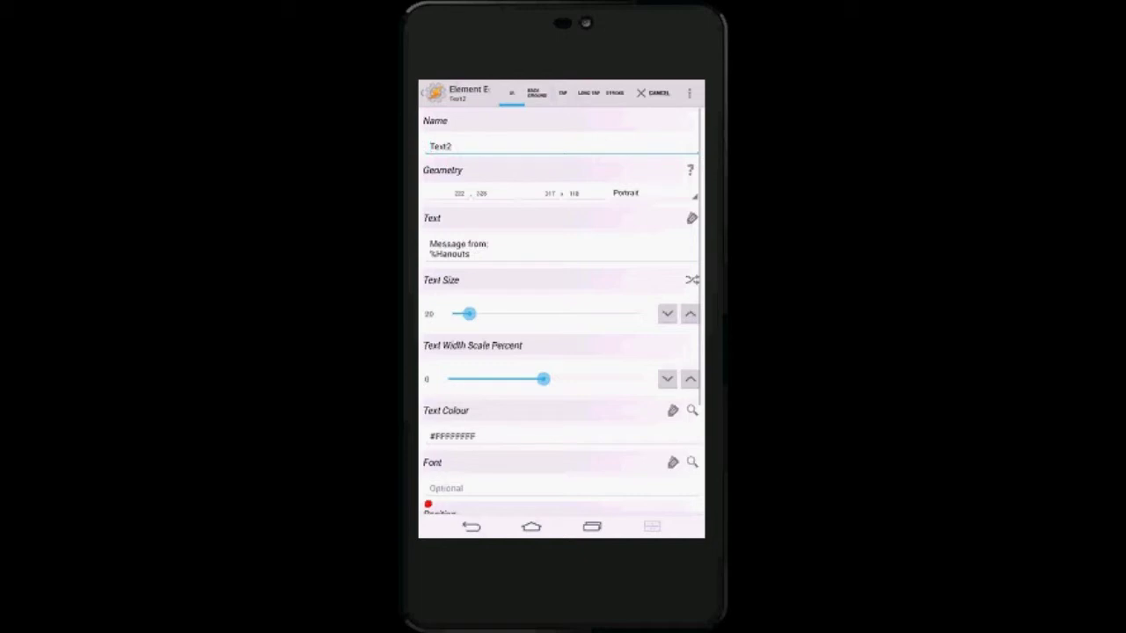
pyautogui.click(487, 247)
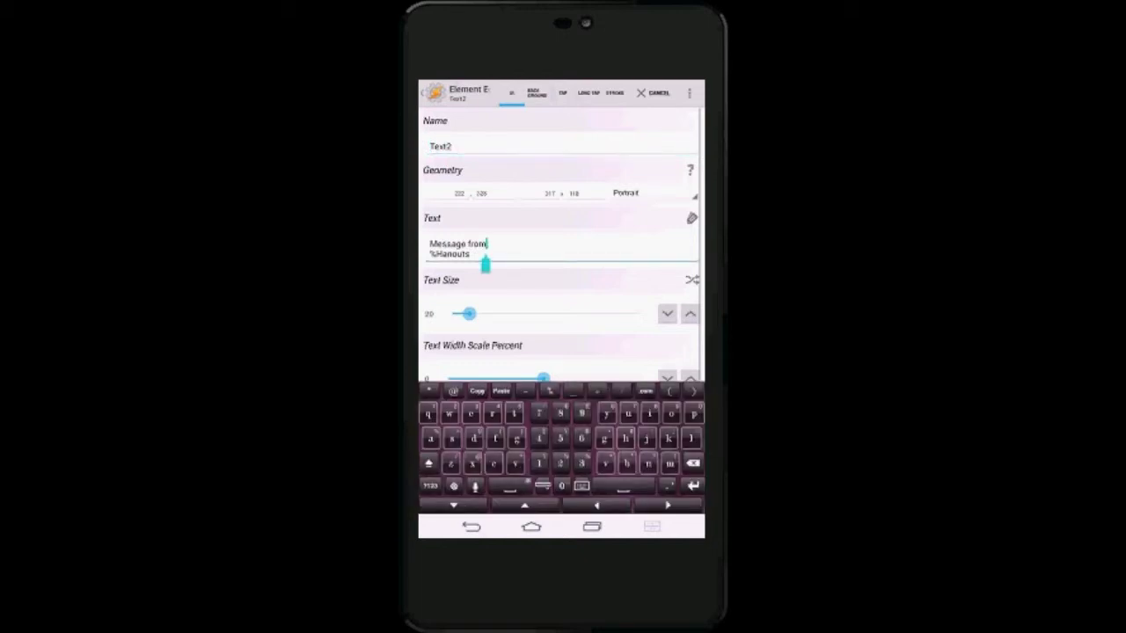
pyautogui.click(471, 255)
pyautogui.write('1')
pyautogui.press('BackSpace')
pyautogui.press('BackSpace')
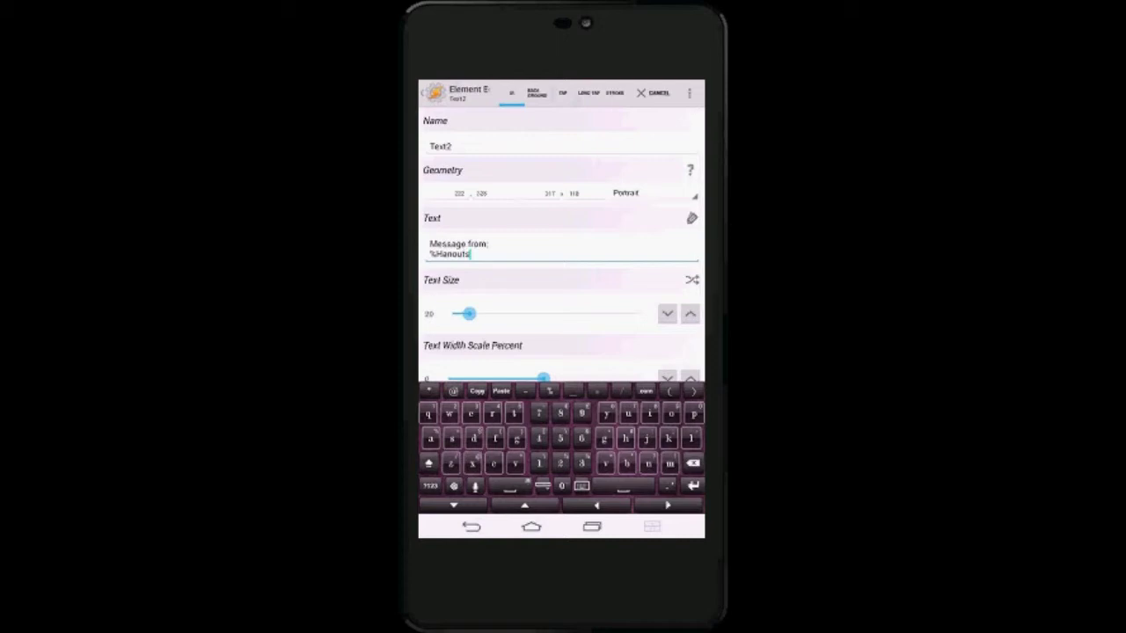
pyautogui.write('s1')
# Save the sender edit and open the %Hangouts2 element's text format settings.
pyautogui.press('Escape')
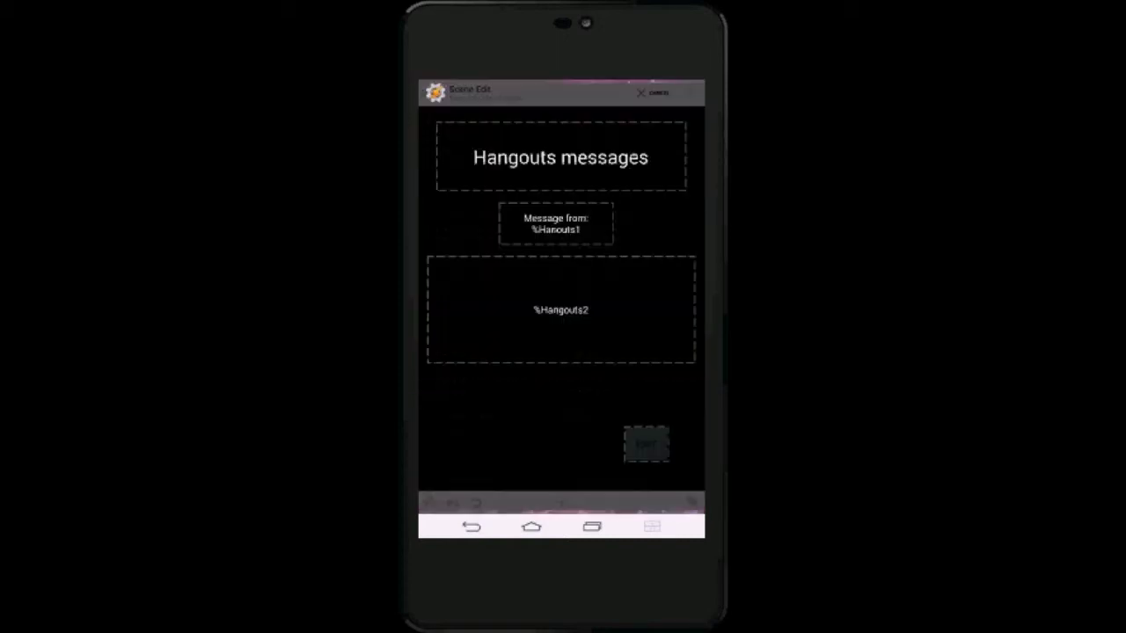
pyautogui.click(561, 310)
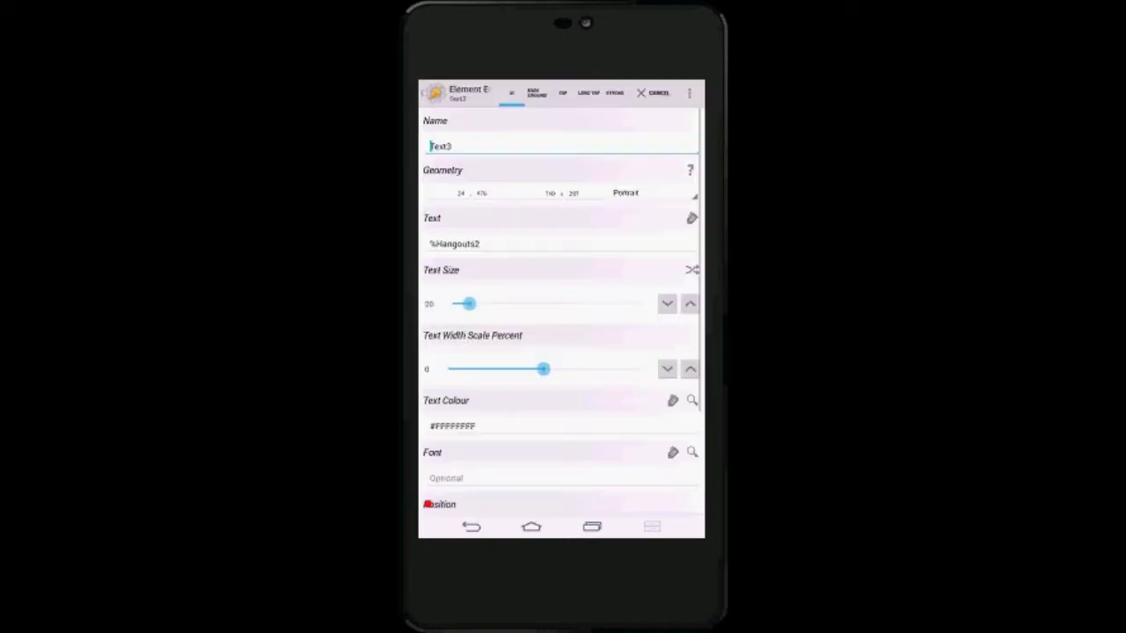
pyautogui.scroll(-3, 561, 308)
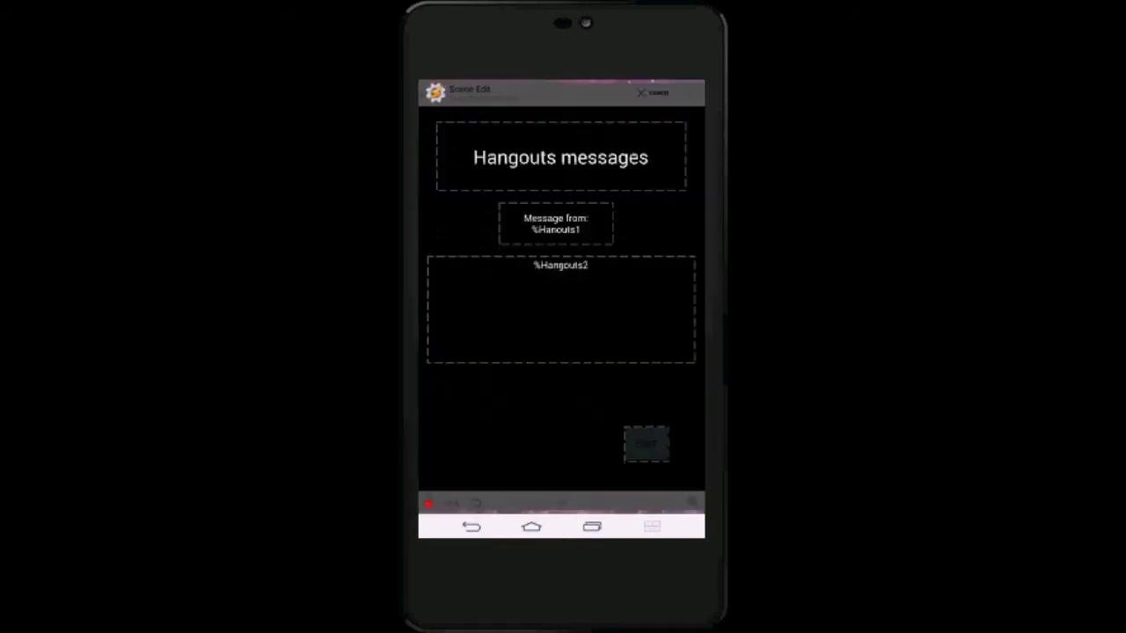
# Add a fourth text element reading 'Open hangouts' and bring up its background settings.
pyautogui.click(561, 502)
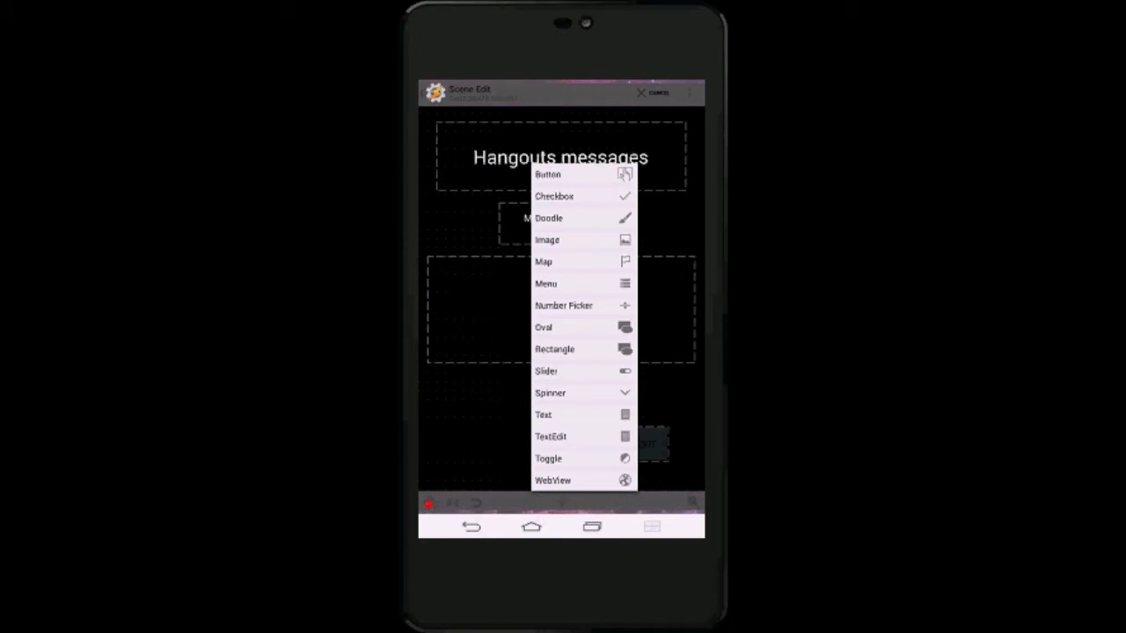
pyautogui.click(580, 415)
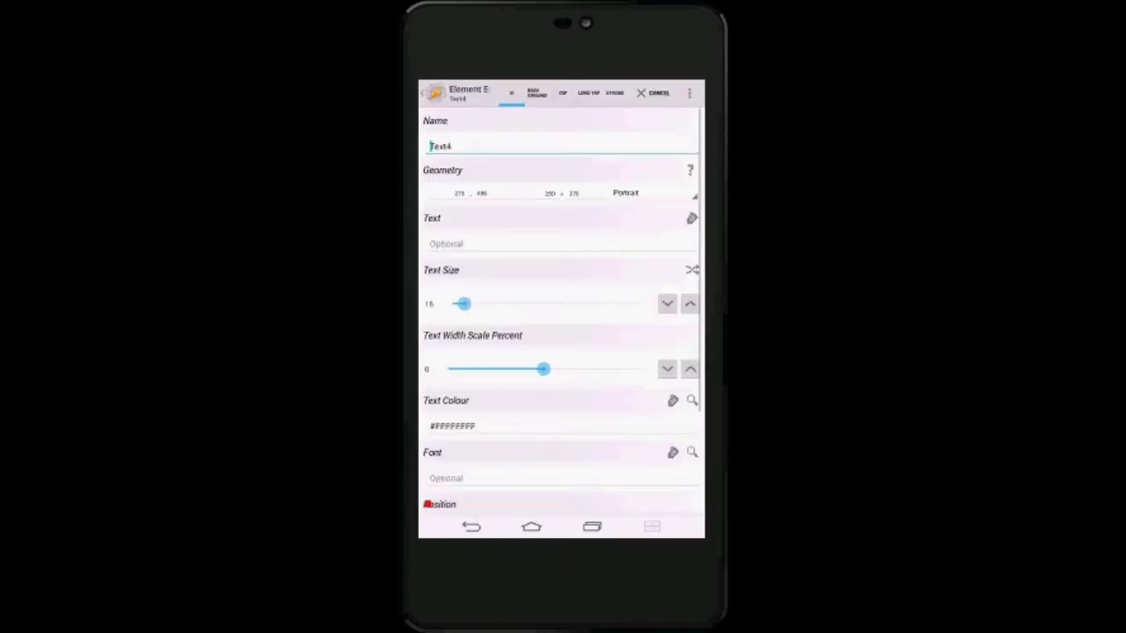
pyautogui.click(493, 244)
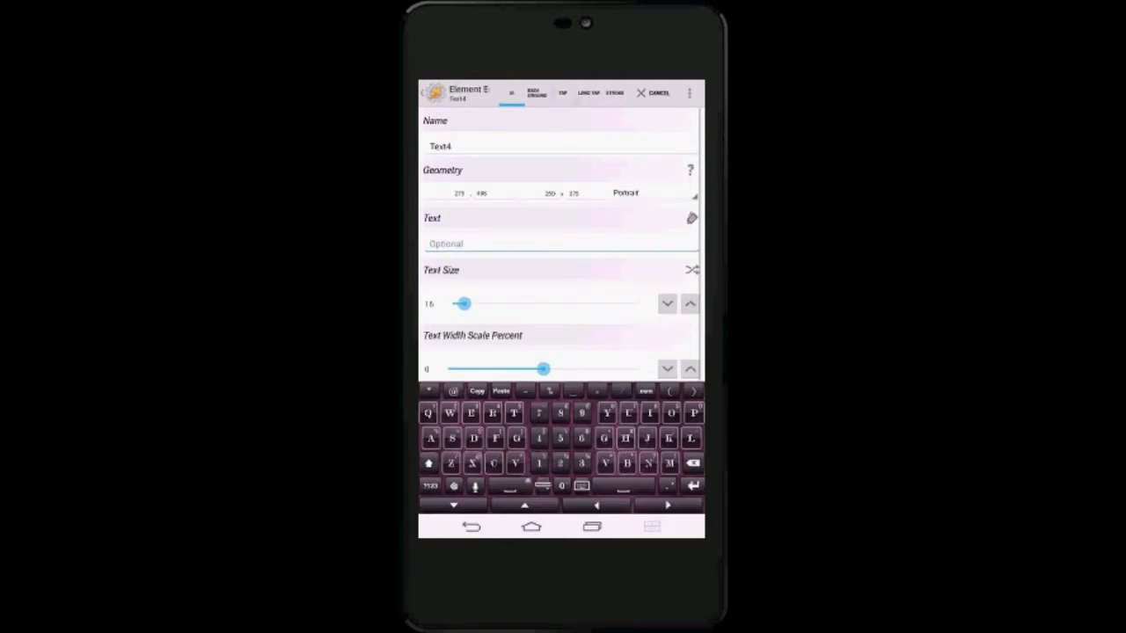
pyautogui.write('Ope')
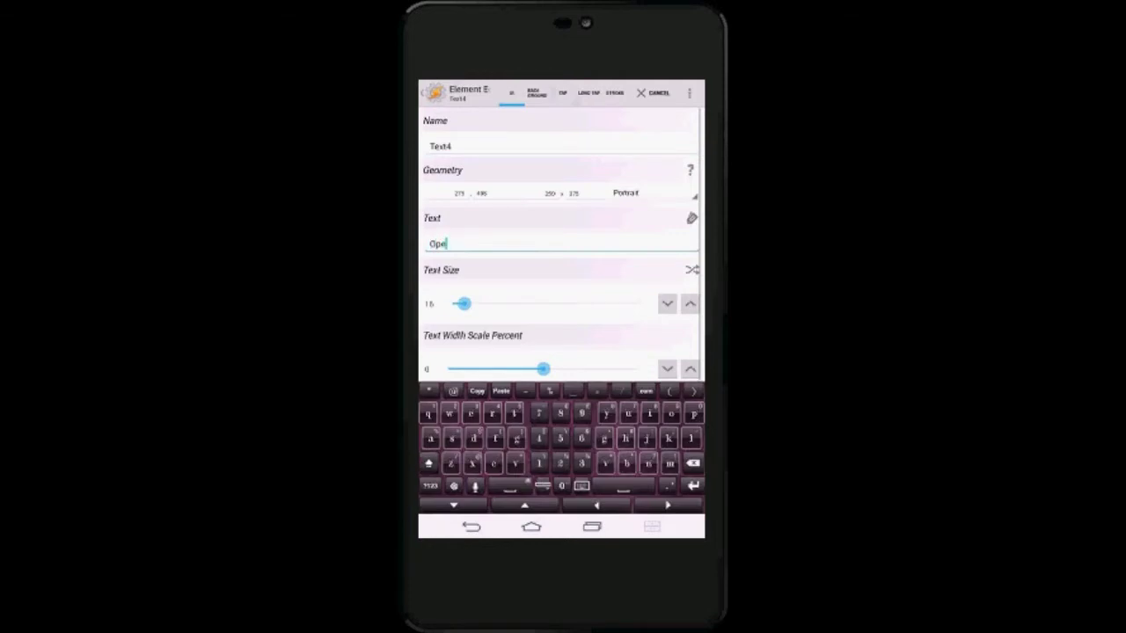
pyautogui.write('n ')
pyautogui.write('hangouts')
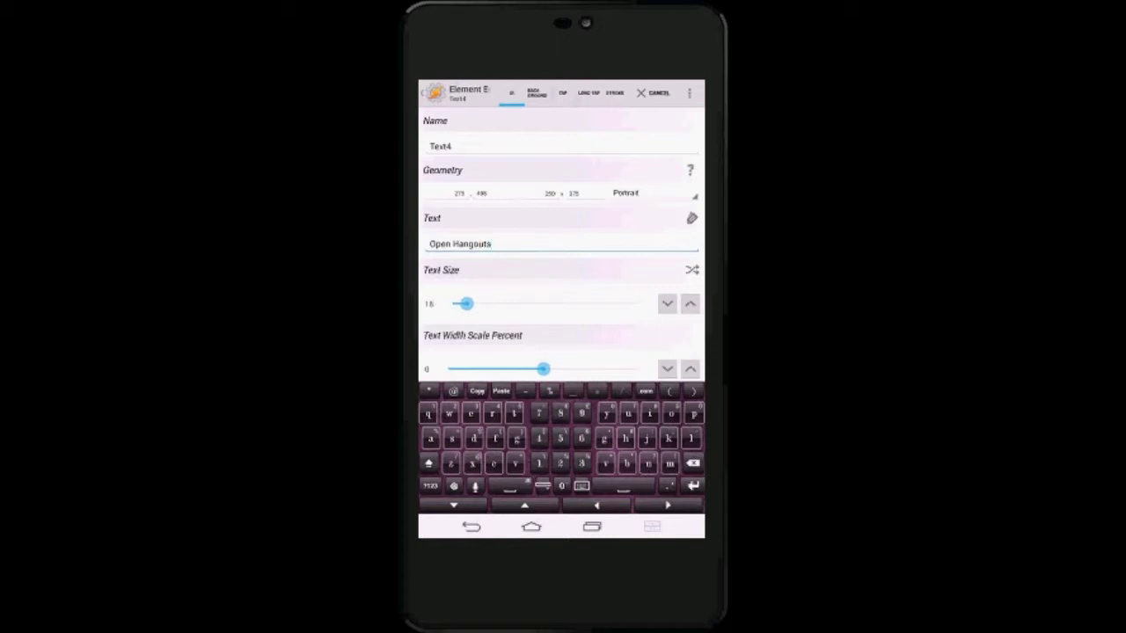
pyautogui.press('Return')
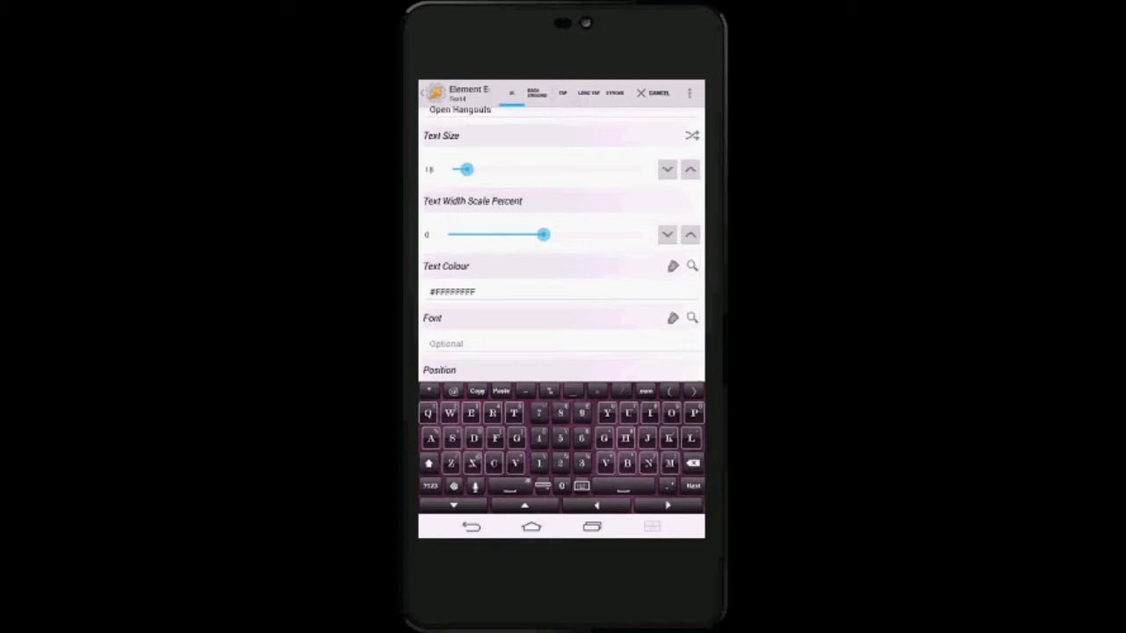
pyautogui.click(537, 93)
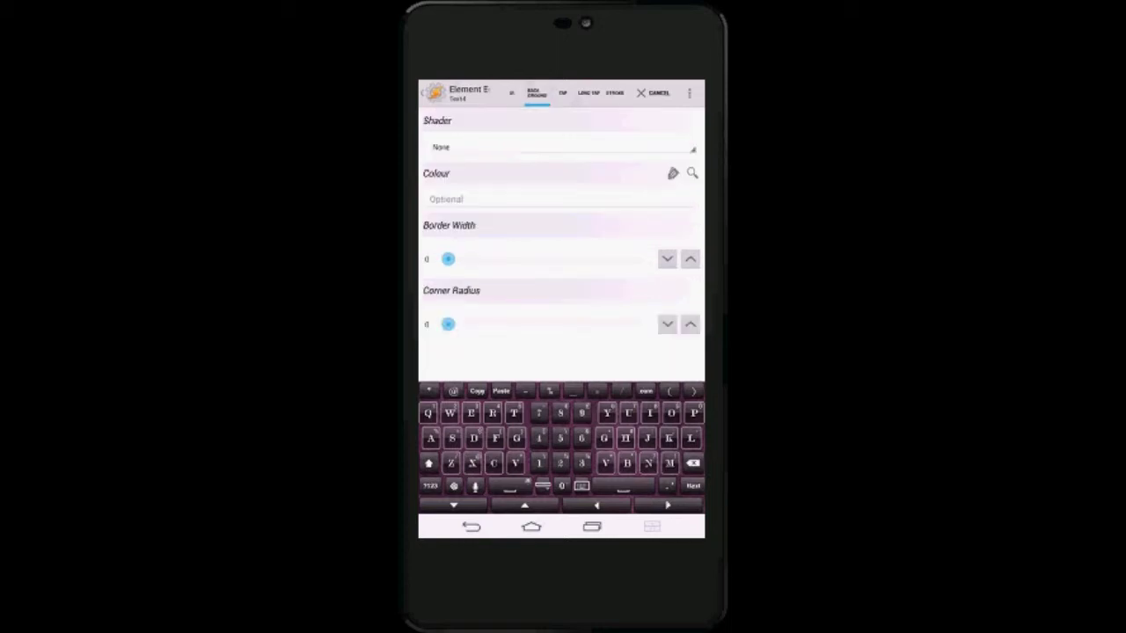
# Give the Open Hangouts element a near-white border of width 3 and corner radius 3.
pyautogui.click(690, 259)
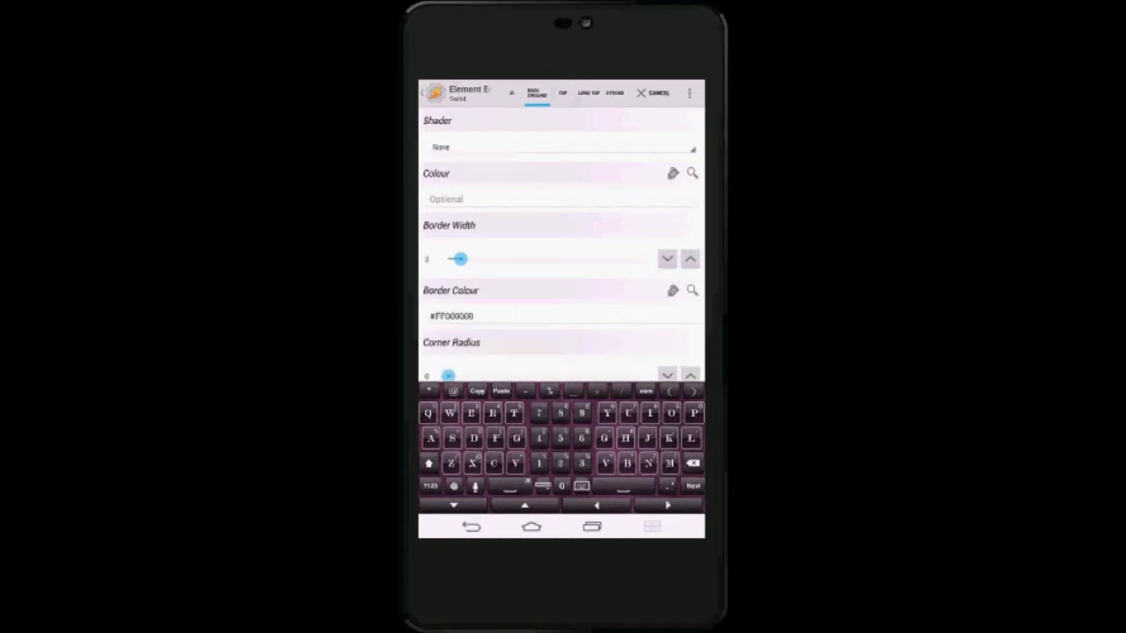
pyautogui.click(692, 290)
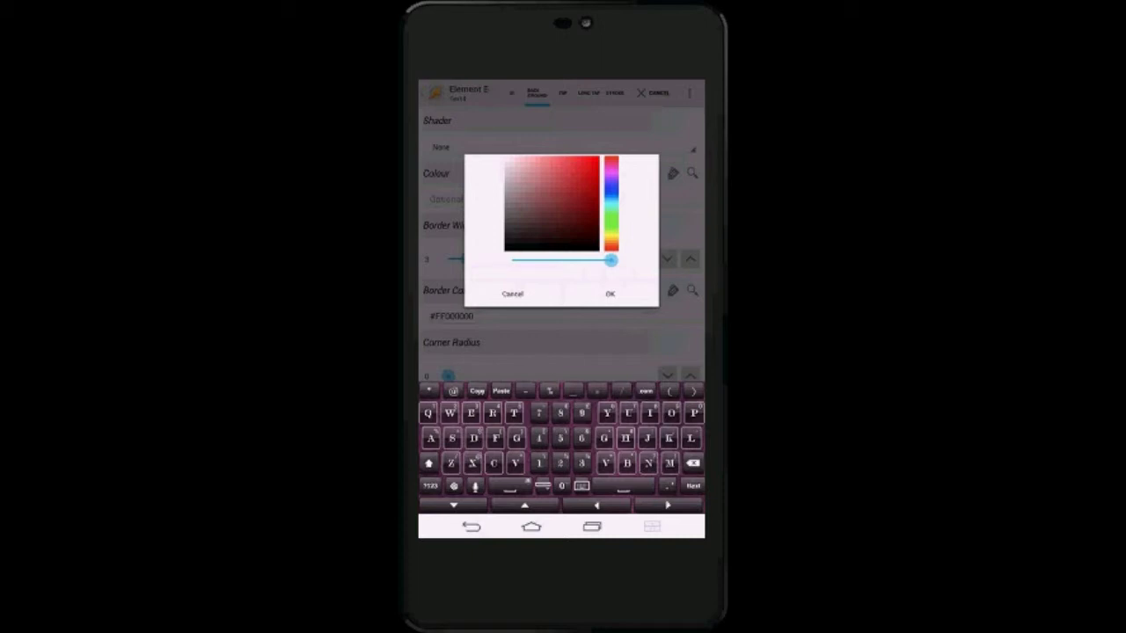
pyautogui.click(609, 294)
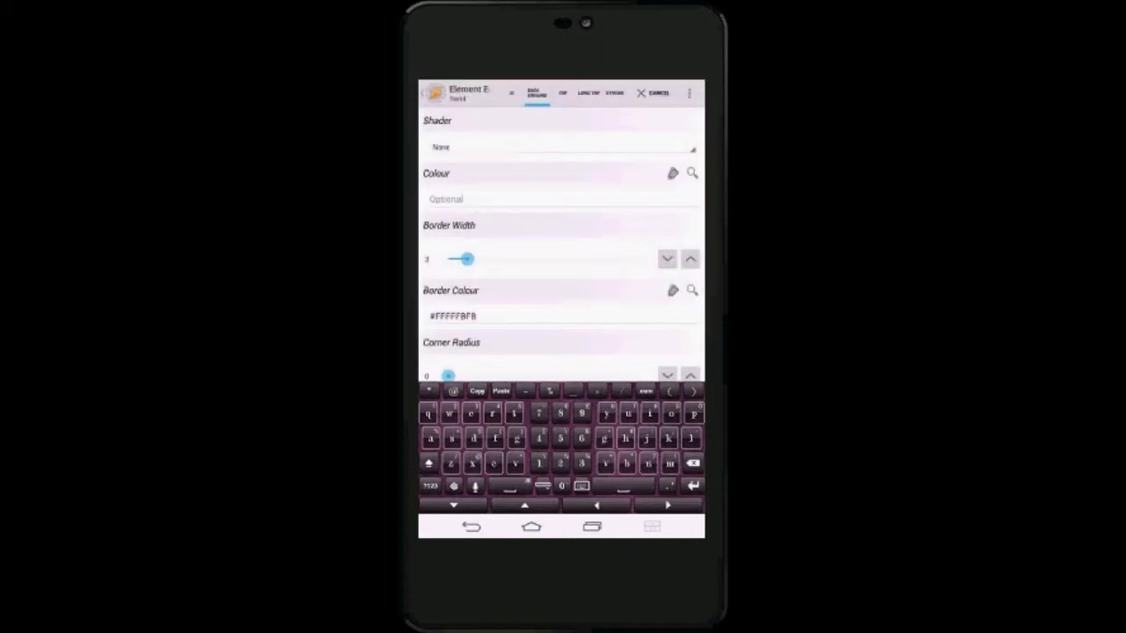
pyautogui.click(691, 376)
pyautogui.click(690, 376)
# Move the Open Hangouts box lower, reshape it wider and shorter, and reopen its settings.
pyautogui.click(440, 92)
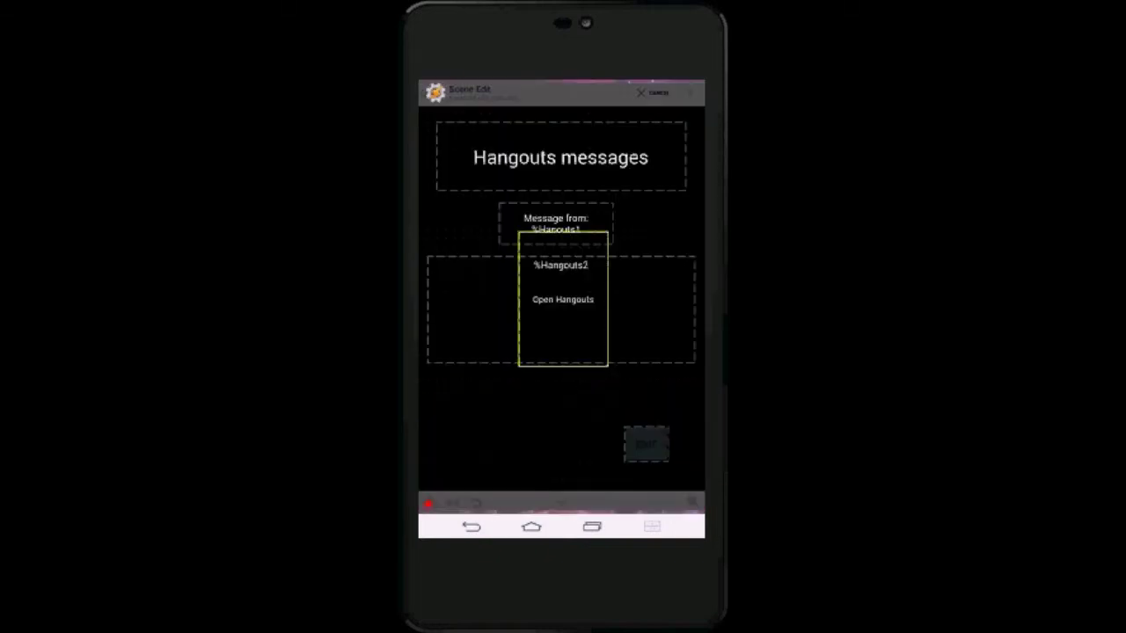
pyautogui.moveTo(563, 299); pyautogui.dragTo(544, 413)
pyautogui.moveTo(588, 346)
pyautogui.mouseDown()
pyautogui.moveTo(578, 418)
pyautogui.moveTo(605, 417)
pyautogui.mouseUp()
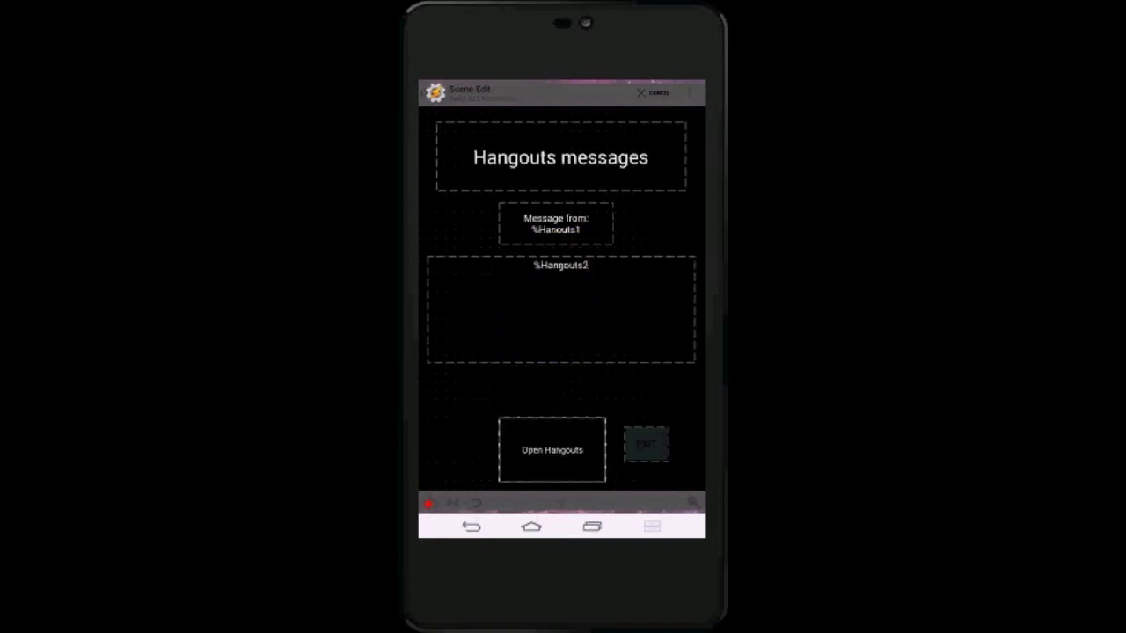
pyautogui.moveTo(498, 449); pyautogui.dragTo(435, 449)
pyautogui.moveTo(605, 482); pyautogui.dragTo(579, 461)
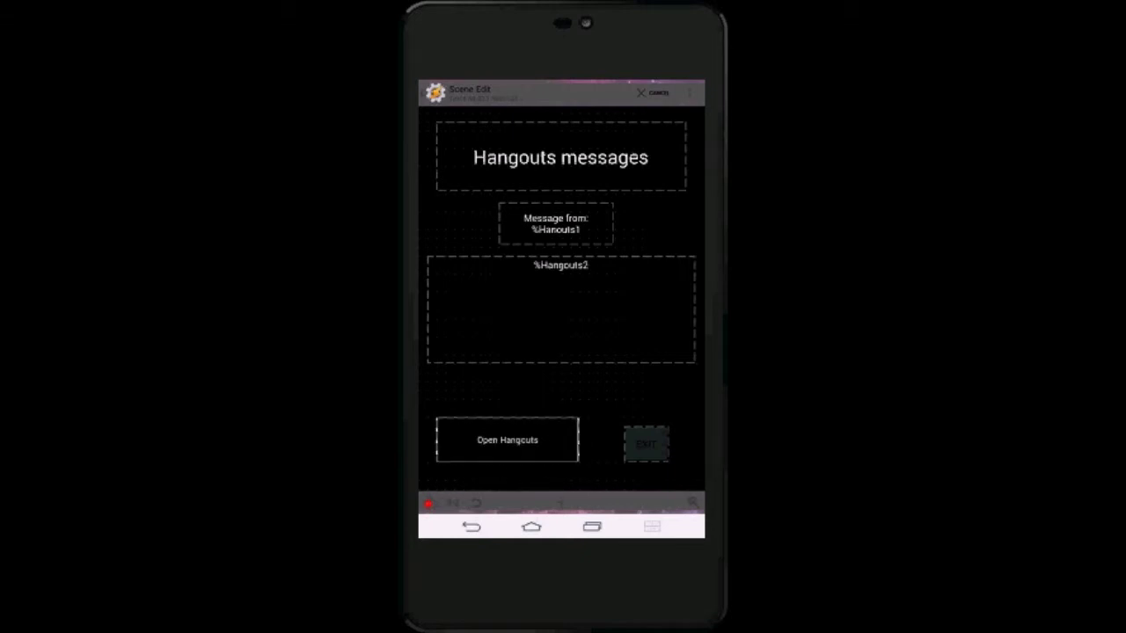
pyautogui.click(508, 440)
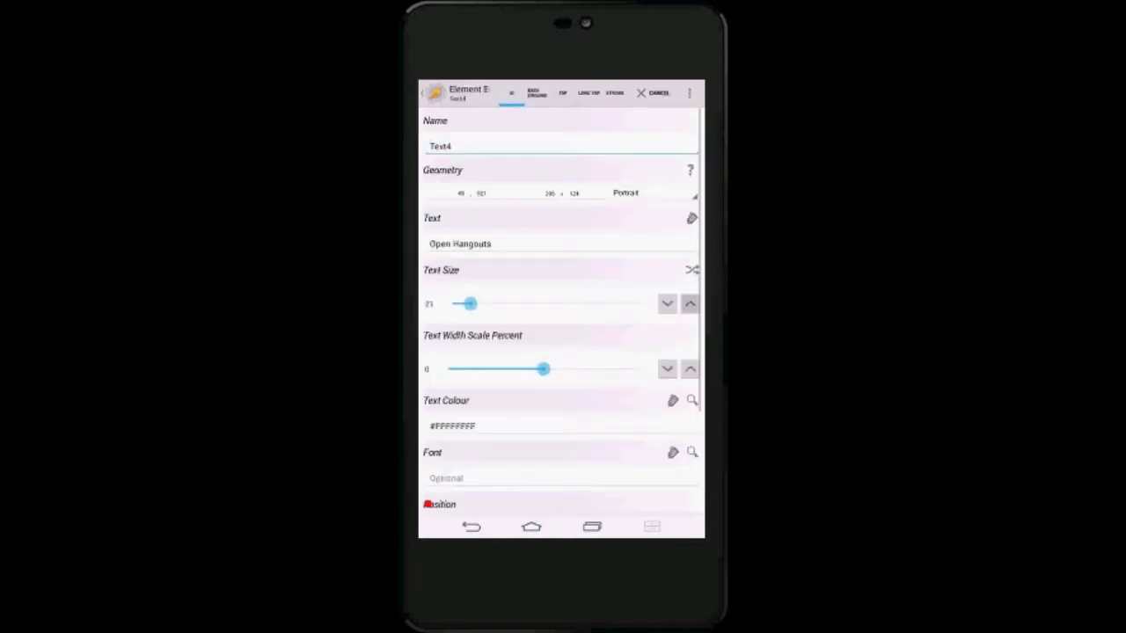
# Set the Open Hangouts button's text size to 25 and make tapping it launch Hangouts.
pyautogui.click(690, 304)
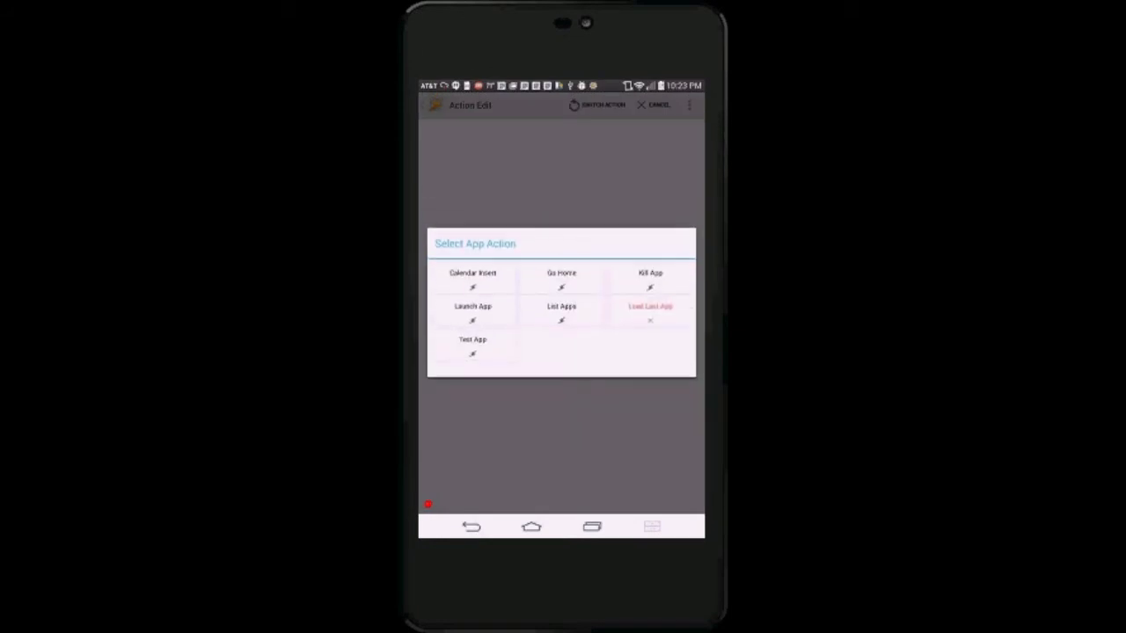
pyautogui.click(473, 312)
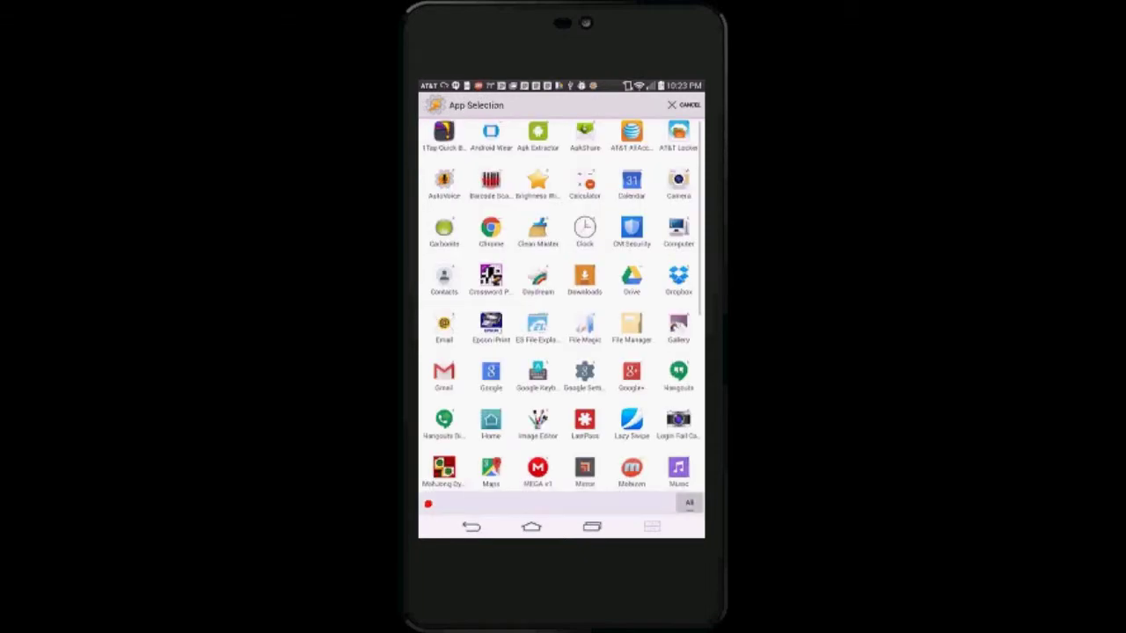
pyautogui.click(679, 373)
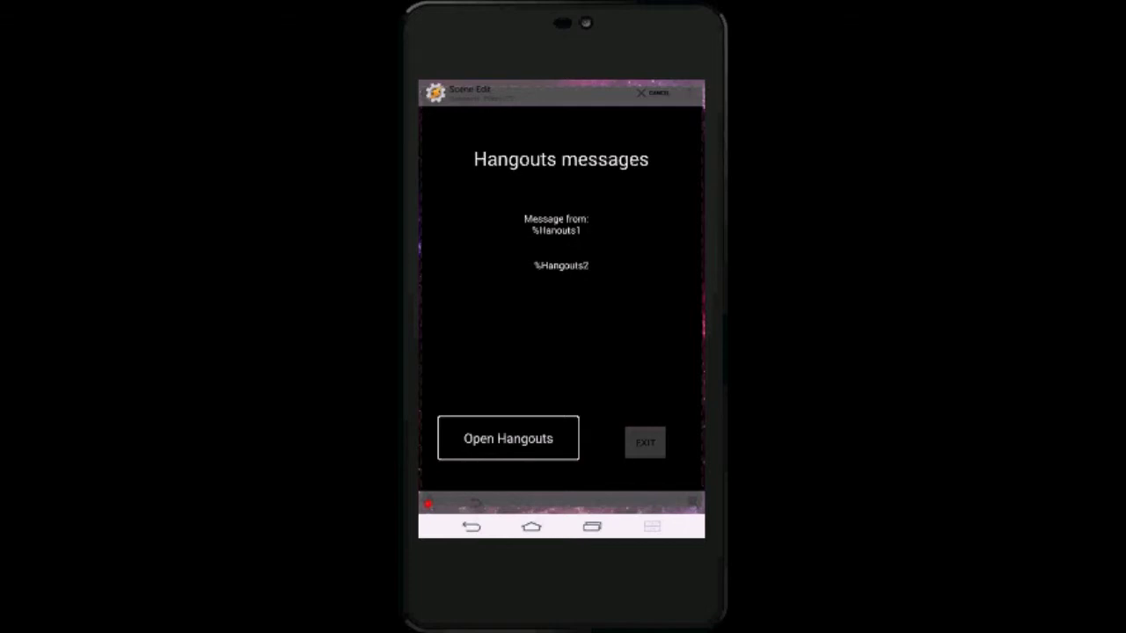
# Correct the Message from text to read %Hangouts1, then exit the scene editor.
pyautogui.click(694, 503)
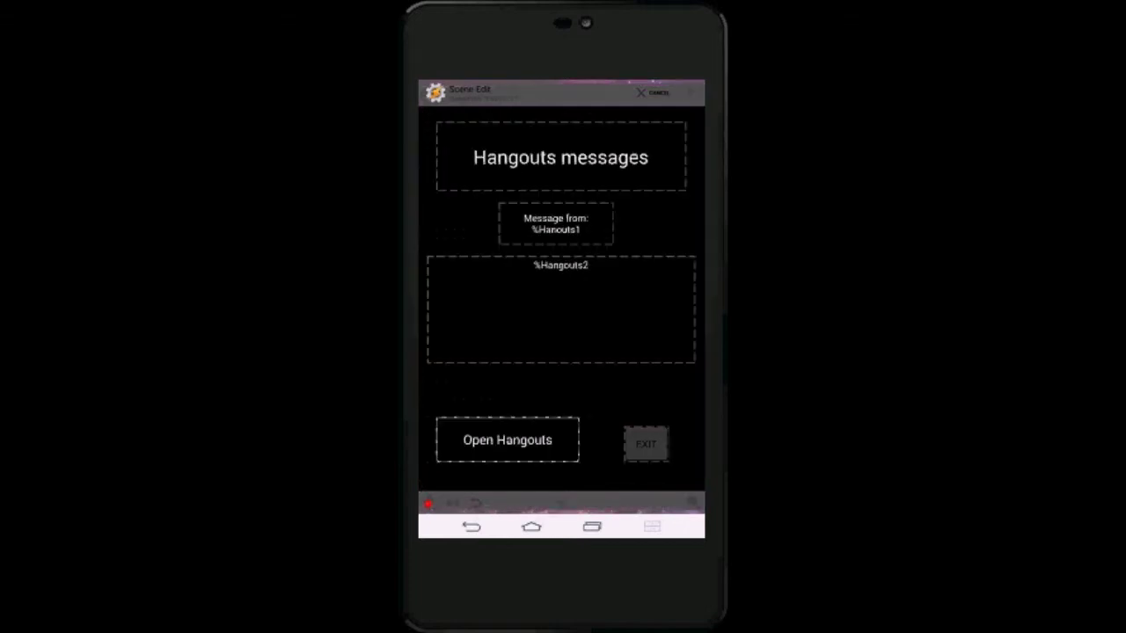
pyautogui.click(555, 223)
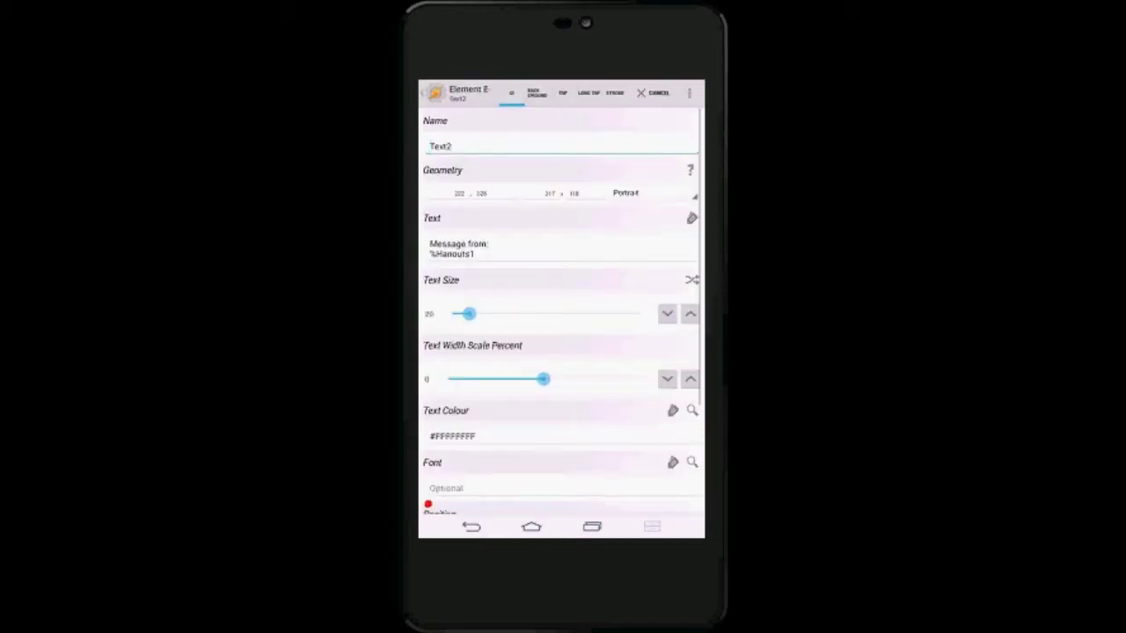
pyautogui.click(458, 253)
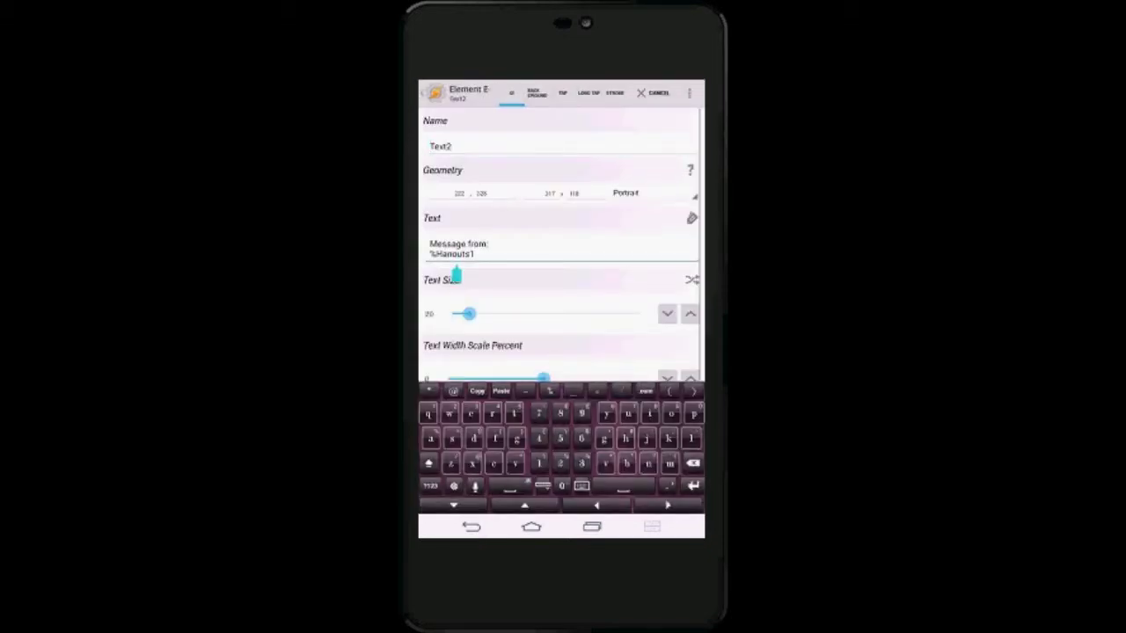
pyautogui.moveTo(457, 278); pyautogui.dragTo(451, 276)
pyautogui.write('g')
pyautogui.press('Escape')
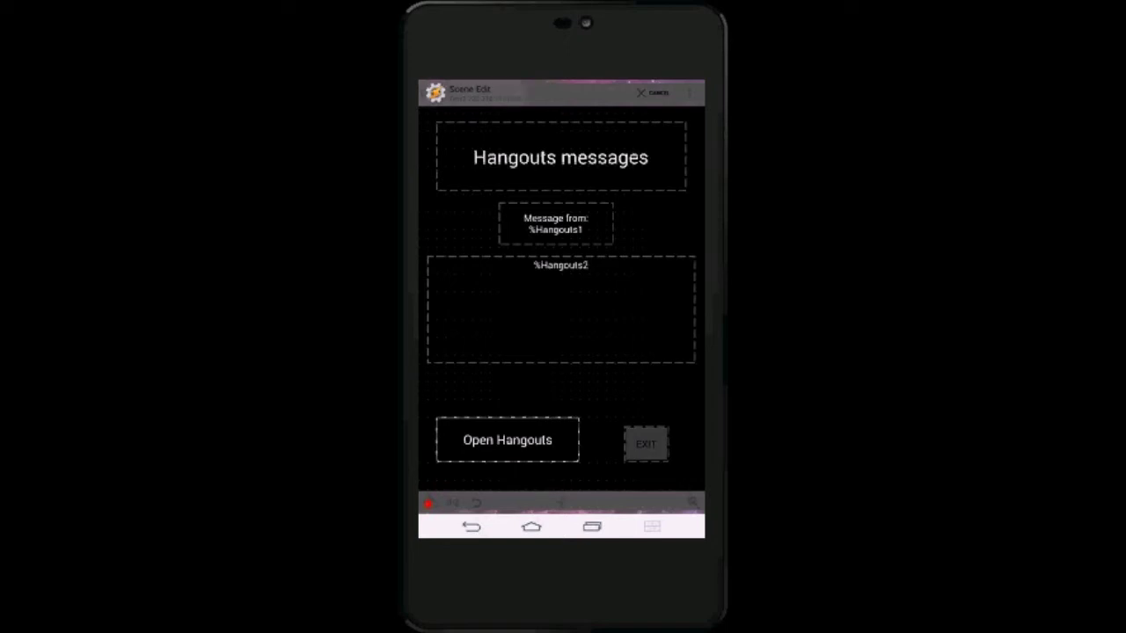
pyautogui.press('Escape')
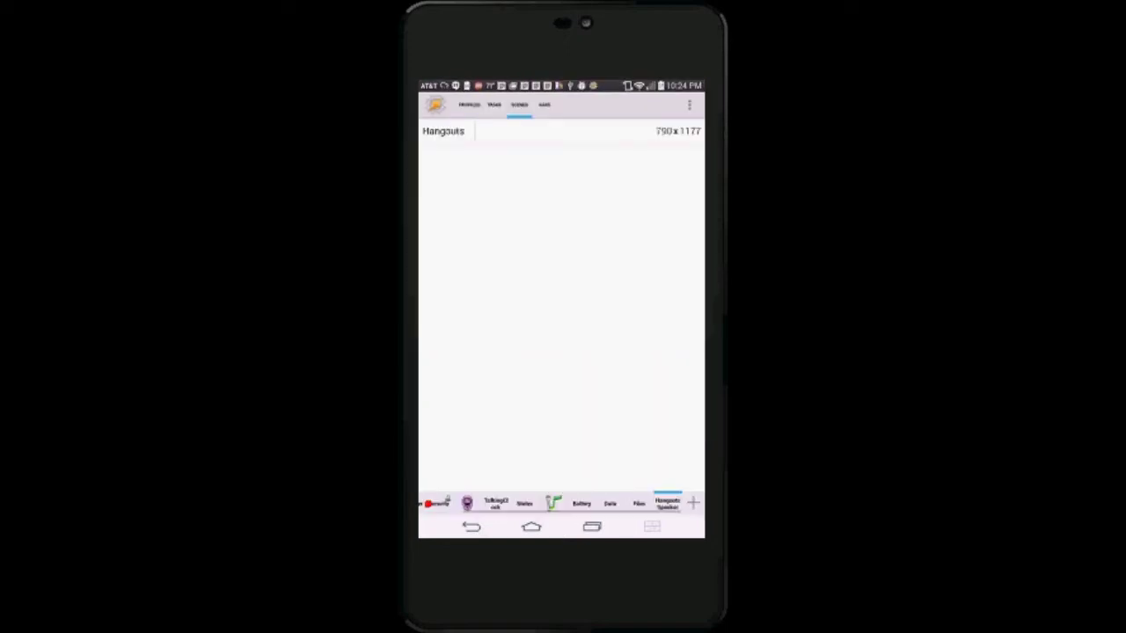
# Create a new profile named Hangouts from the Profiles tab.
pyautogui.click(469, 104)
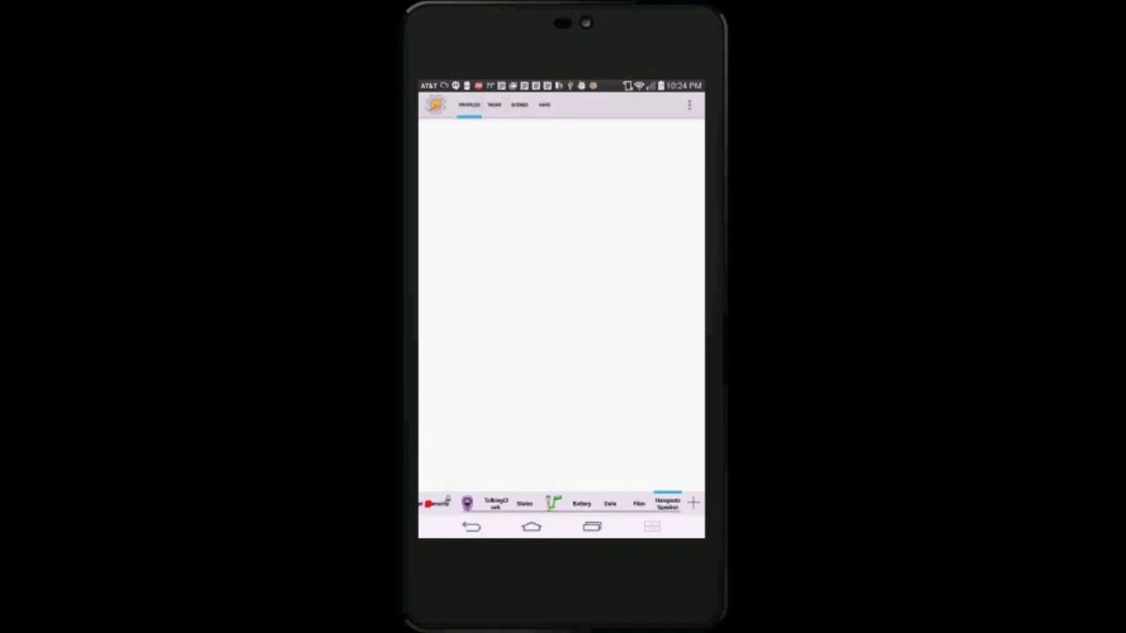
pyautogui.click(693, 503)
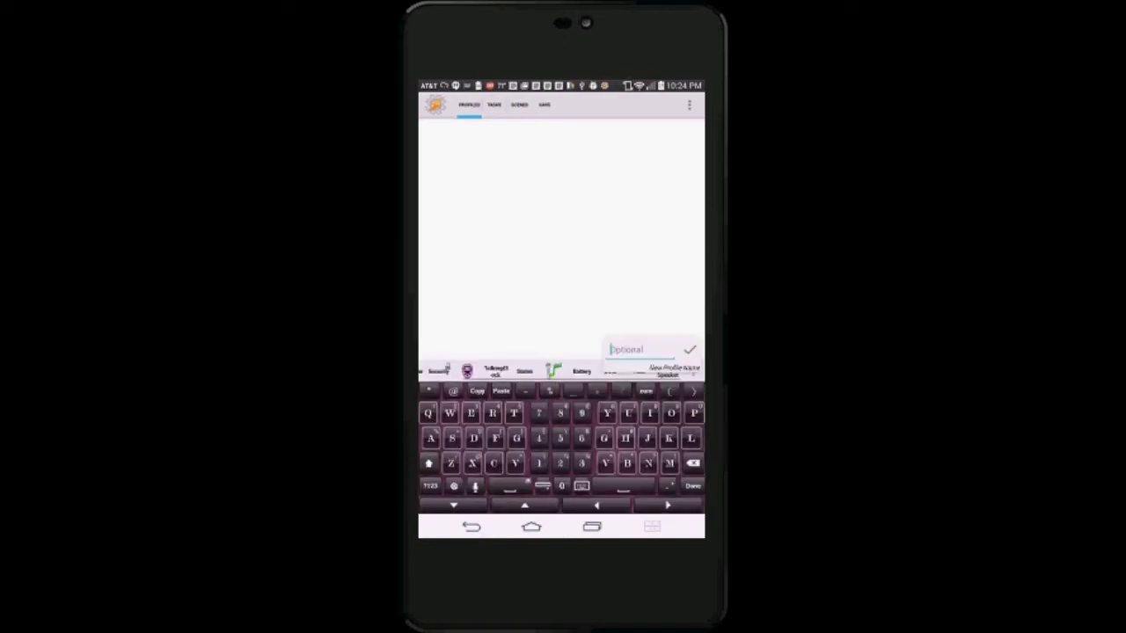
pyautogui.write('Hangouts')
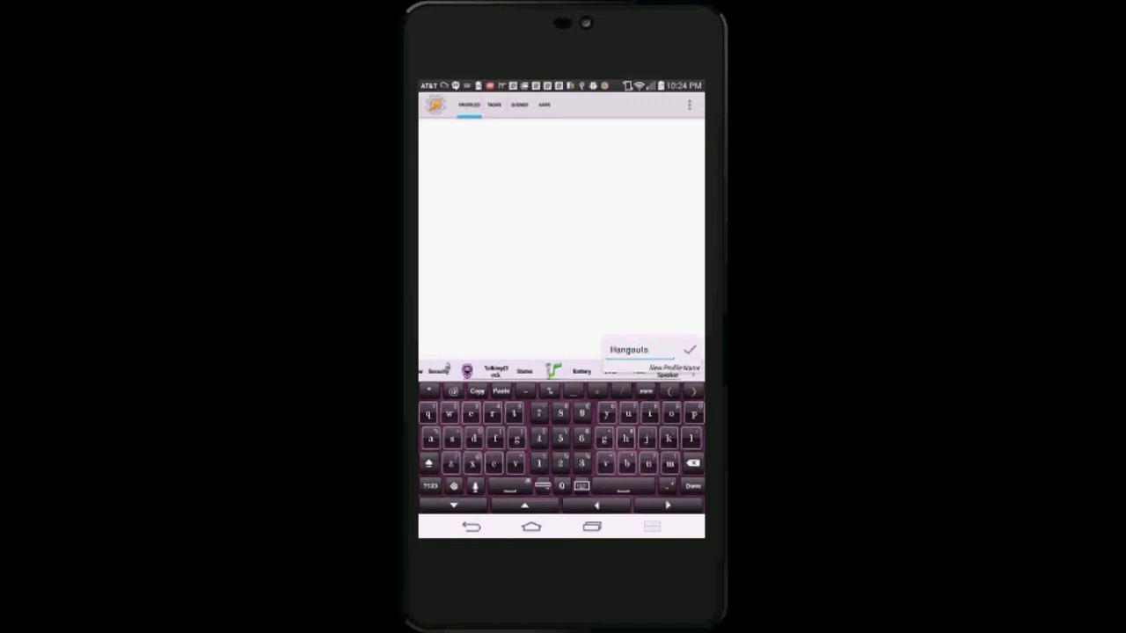
pyautogui.click(690, 350)
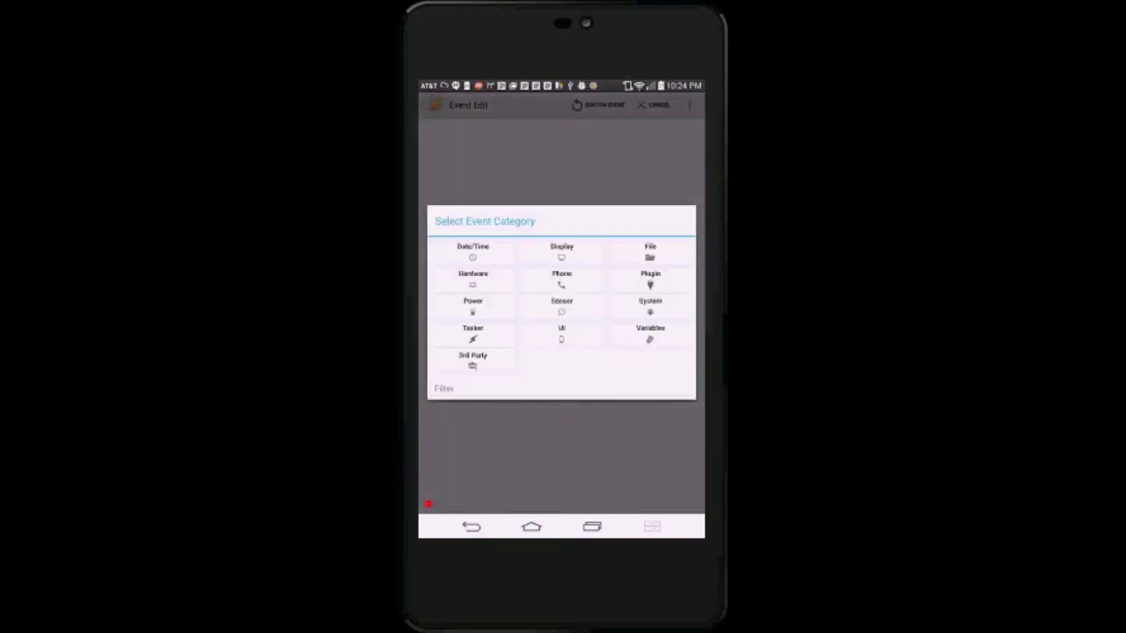
# Trigger the profile on a UI Notification event with Hangouts as owner application.
pyautogui.click(561, 332)
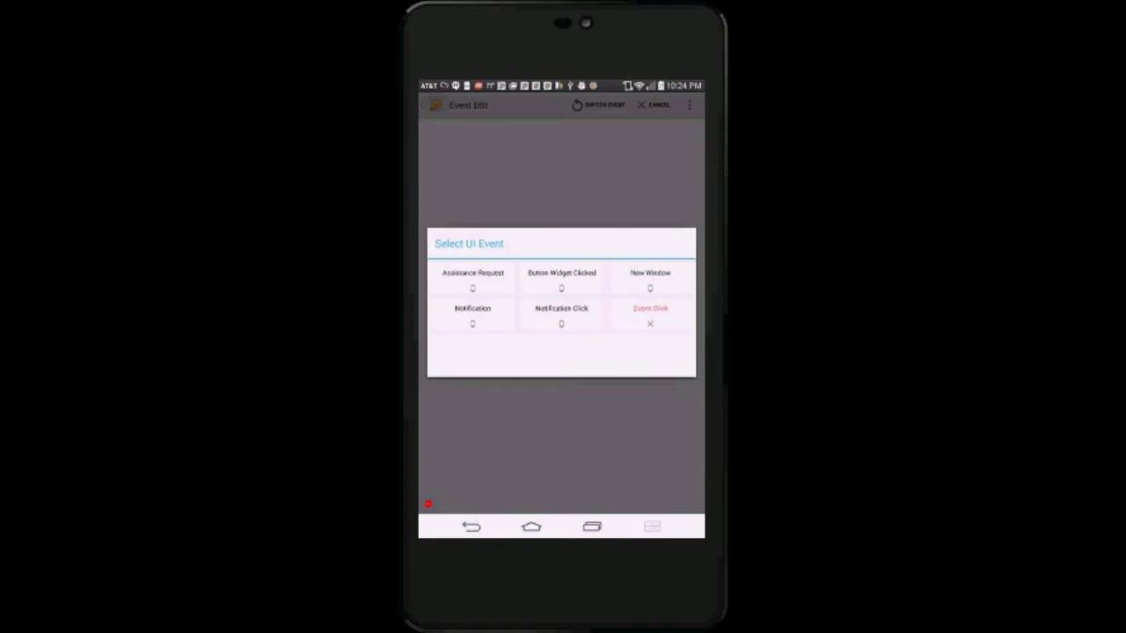
pyautogui.click(472, 313)
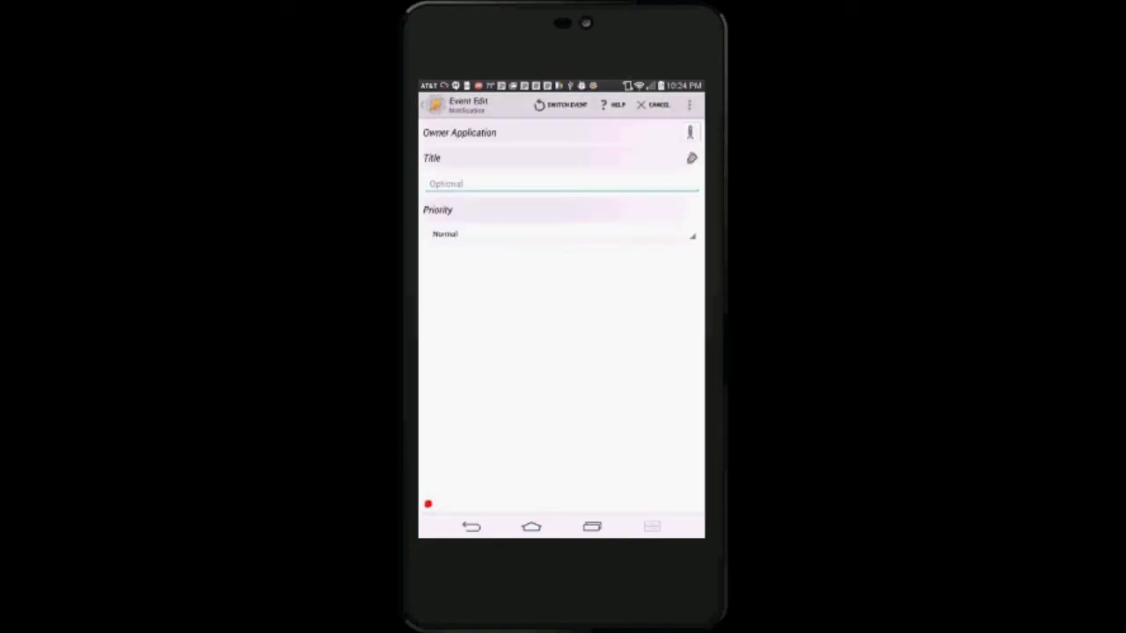
pyautogui.click(691, 132)
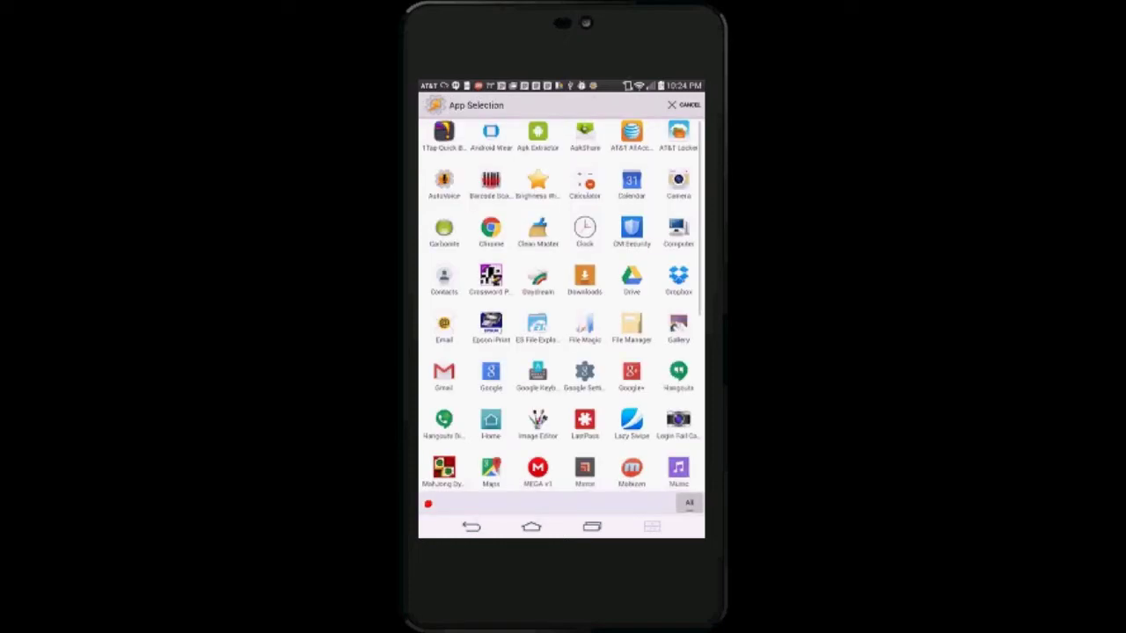
pyautogui.click(678, 374)
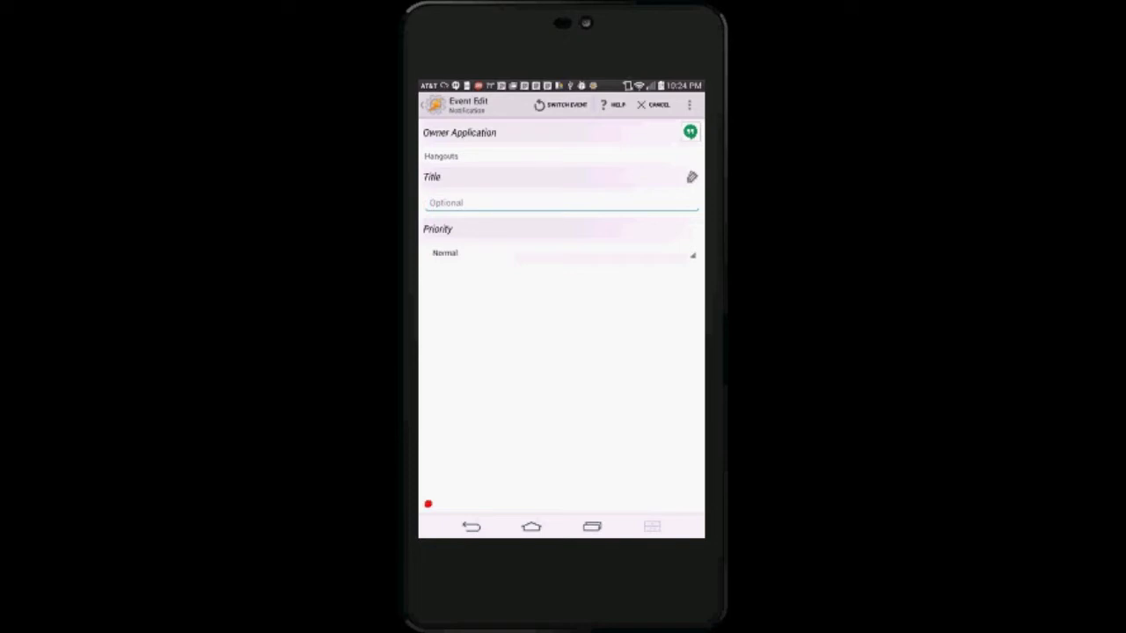
# Save the event and create a new task named Hangouts for the profile.
pyautogui.click(444, 104)
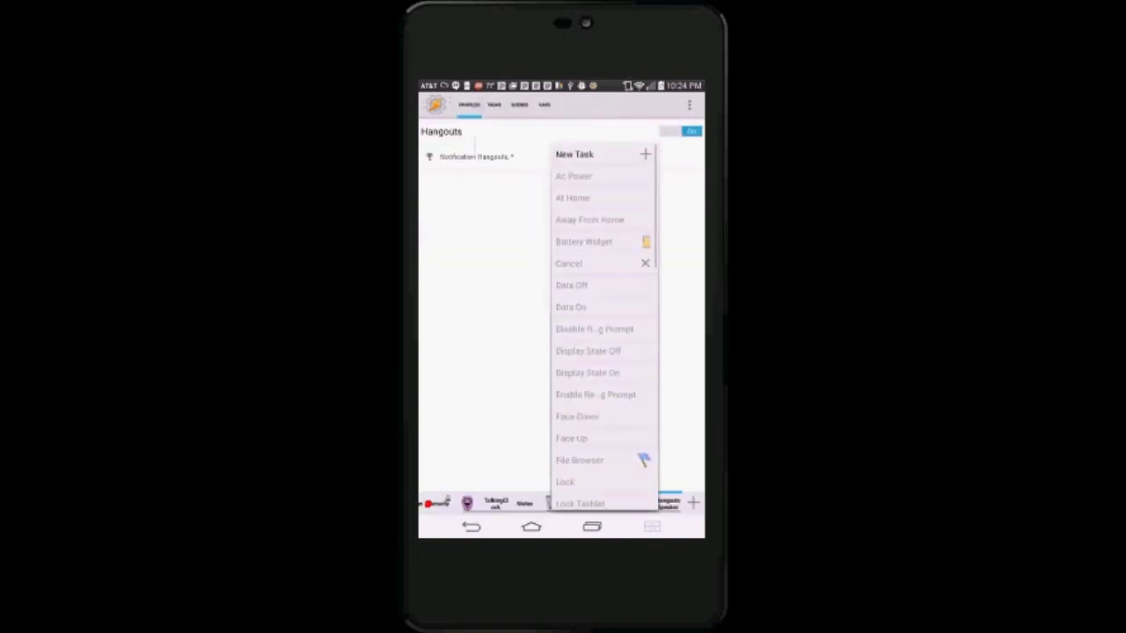
pyautogui.click(575, 154)
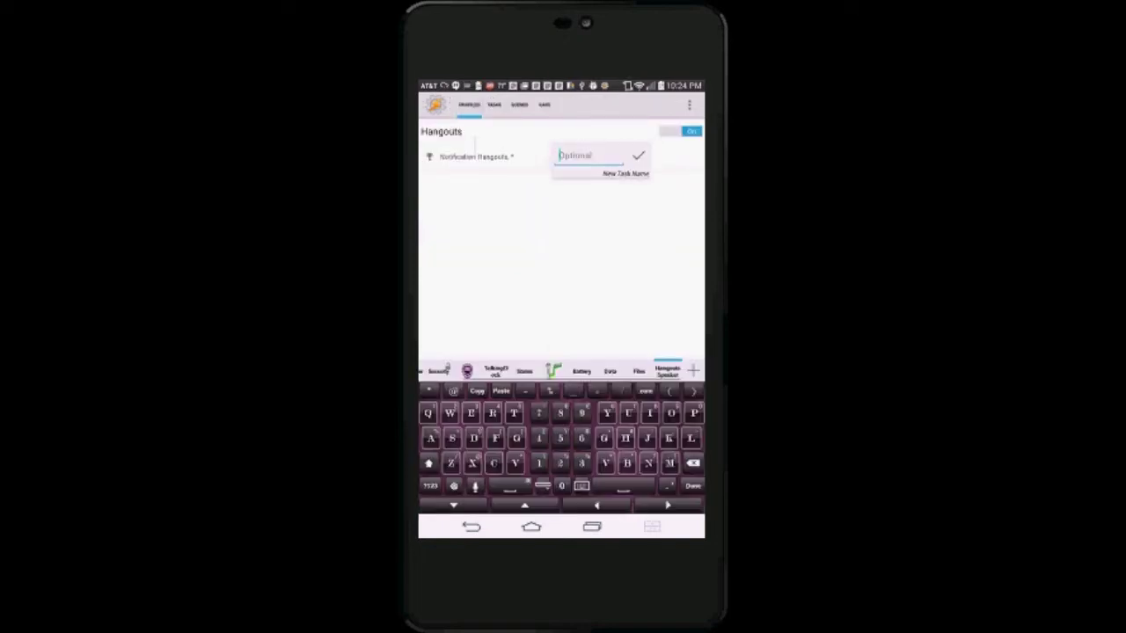
pyautogui.write('Hangouts')
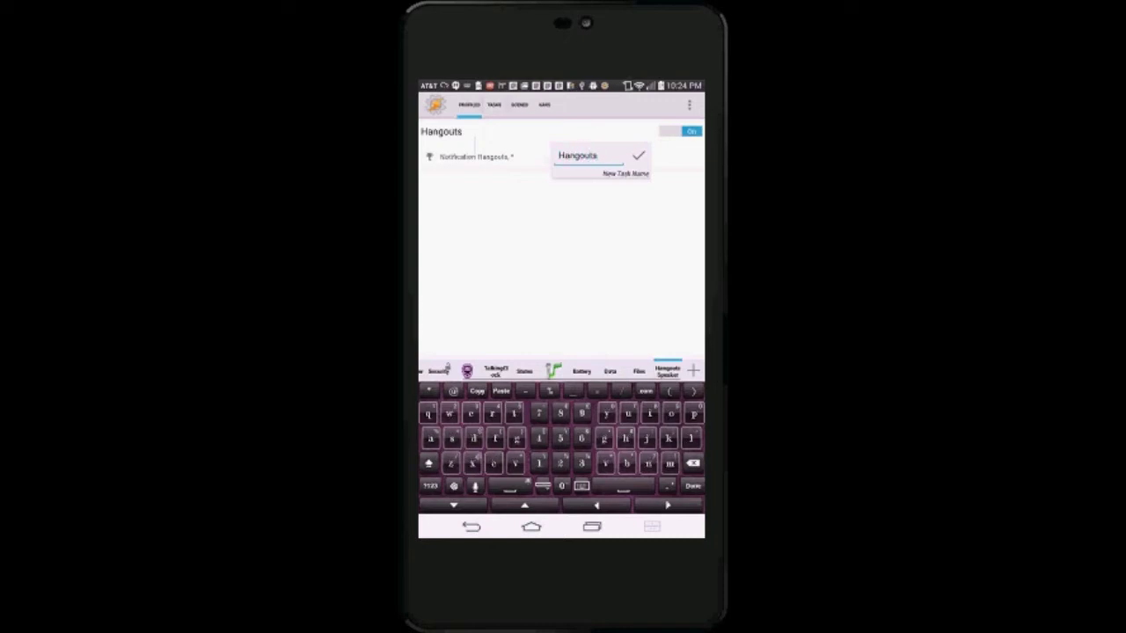
pyautogui.click(638, 155)
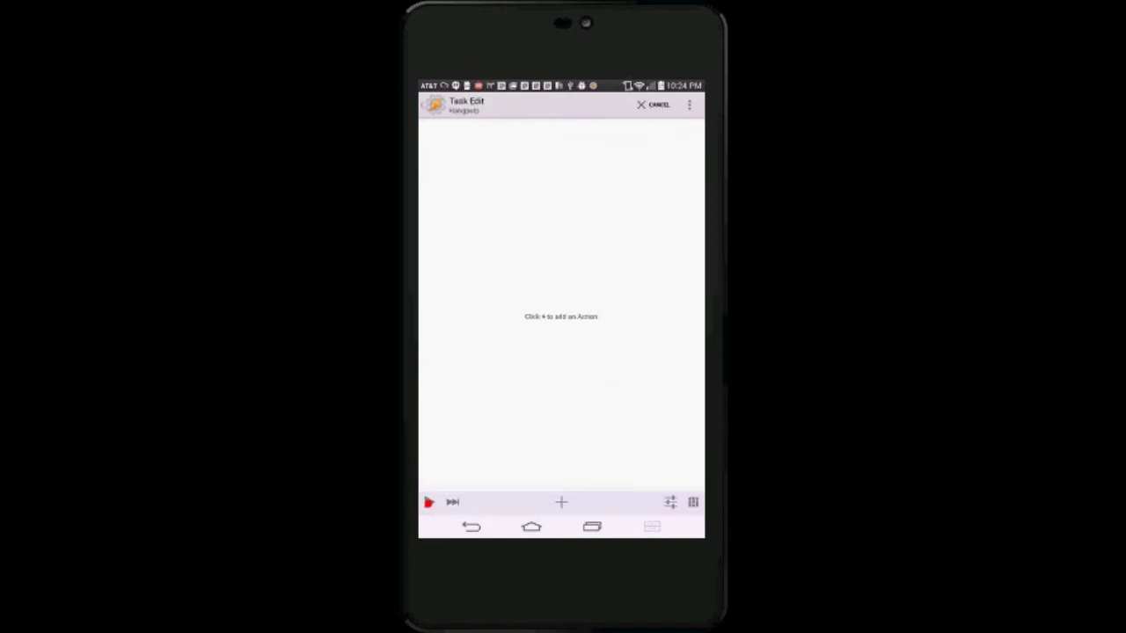
# Add a Variable Set action with the name %Hangouts.
pyautogui.click(561, 503)
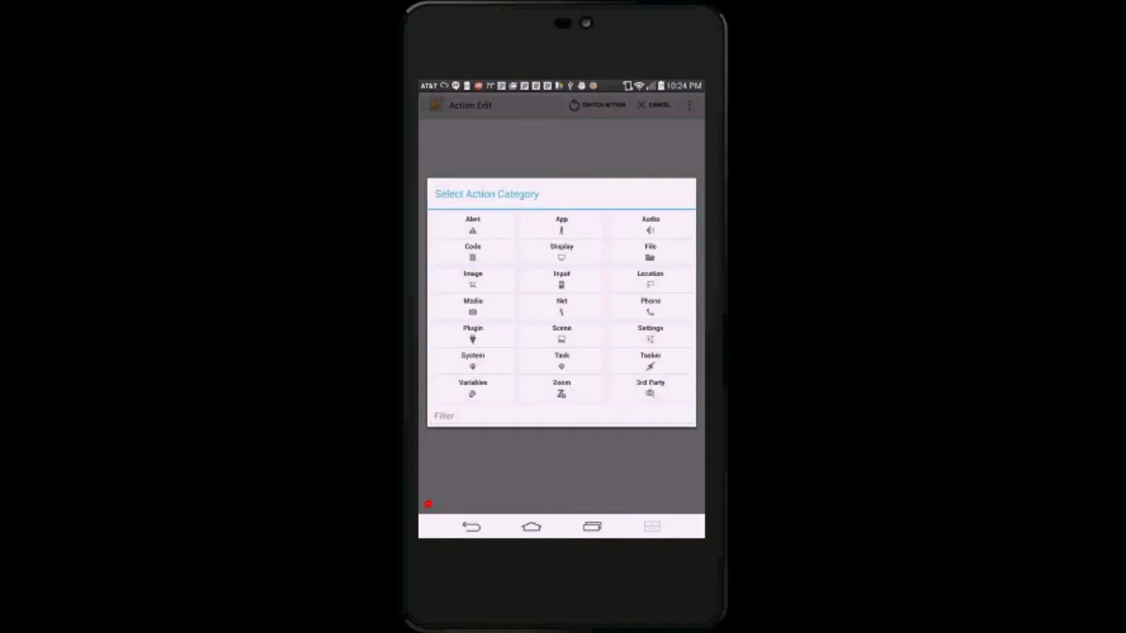
pyautogui.click(472, 387)
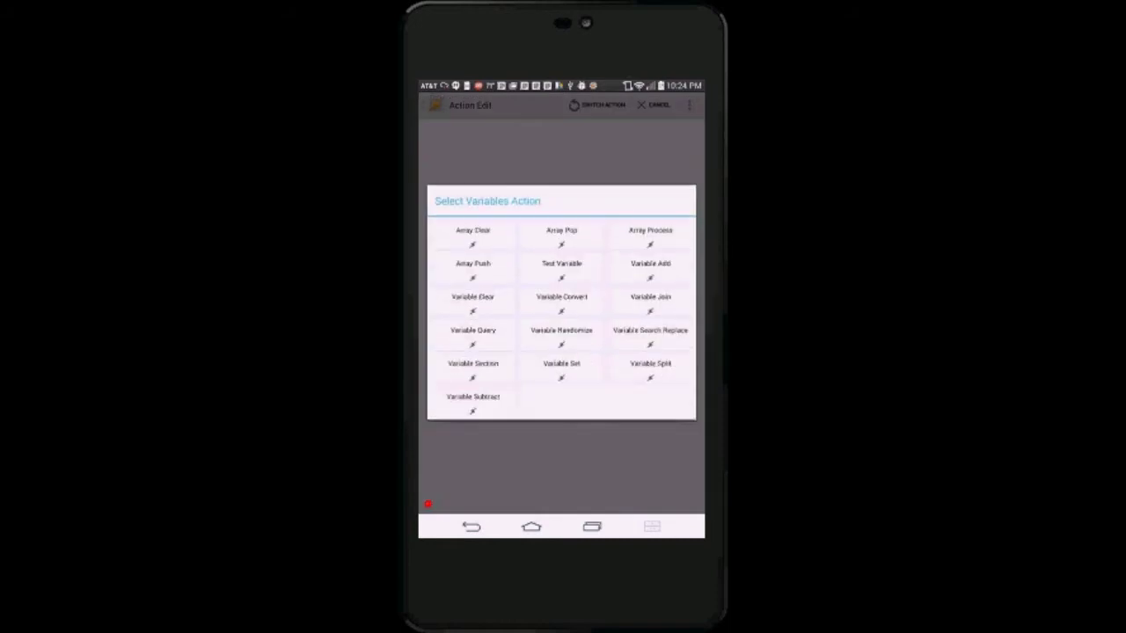
pyautogui.click(561, 370)
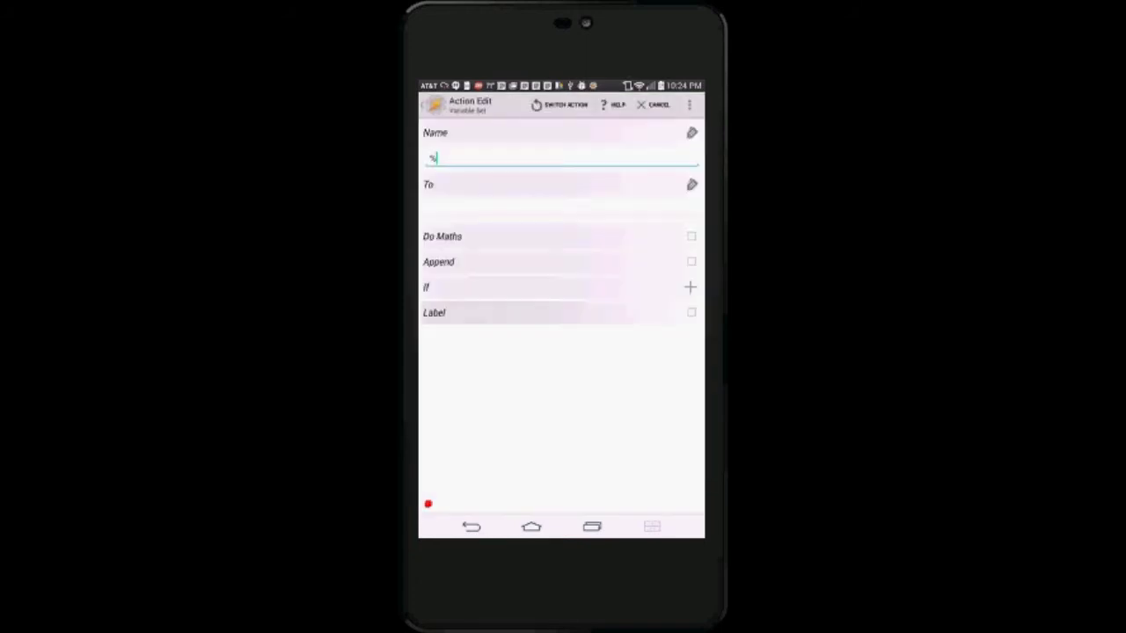
pyautogui.click(433, 158)
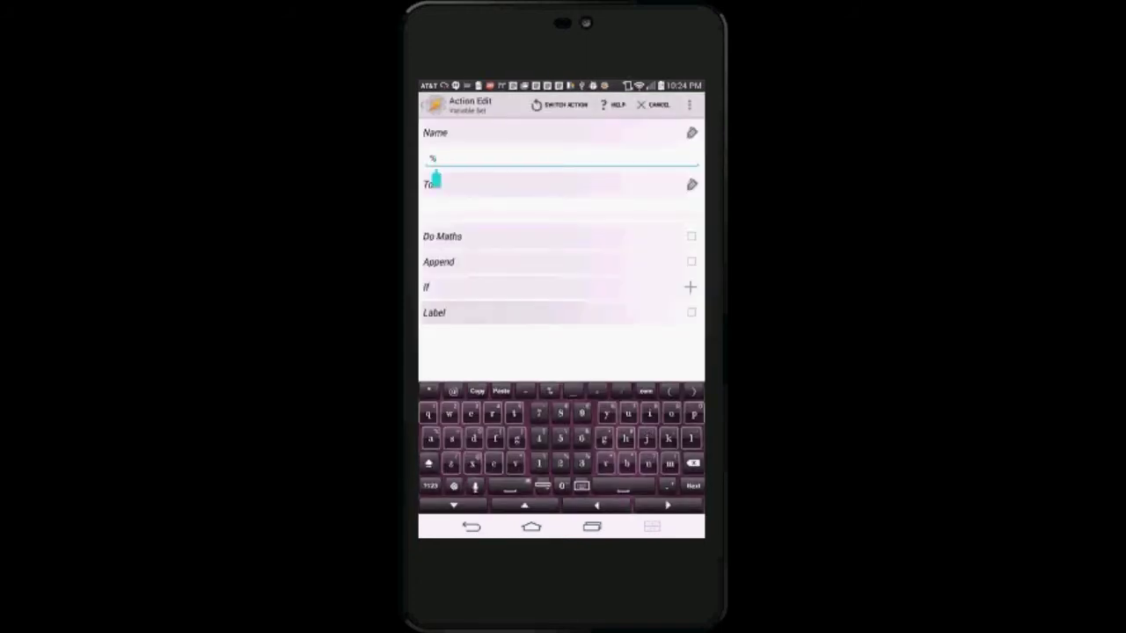
pyautogui.press('shift')
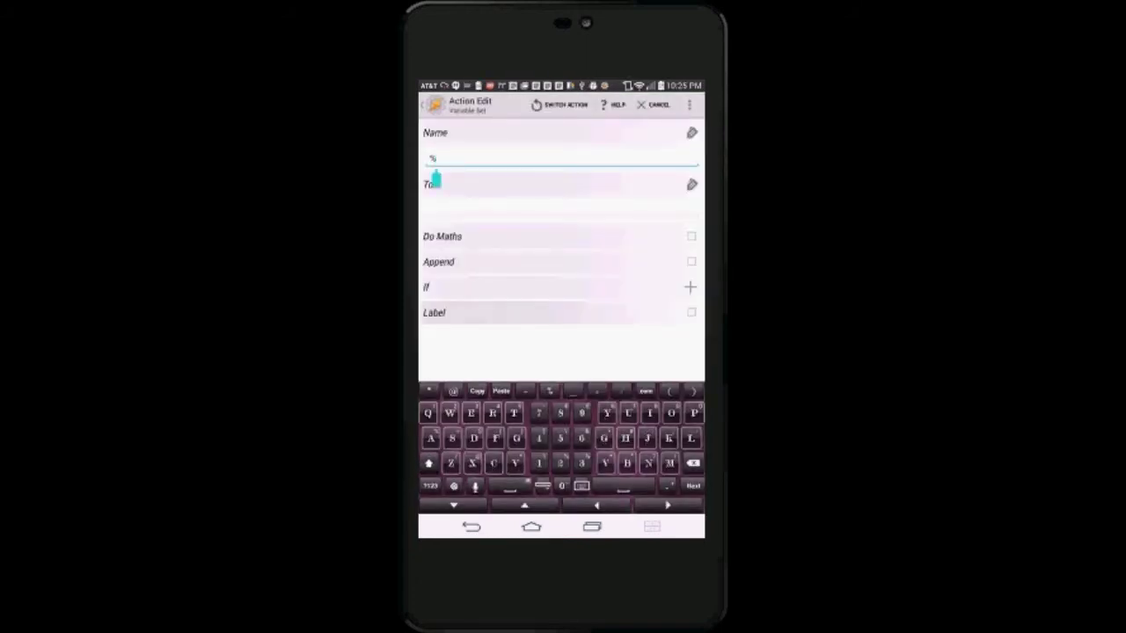
pyautogui.write('Ha')
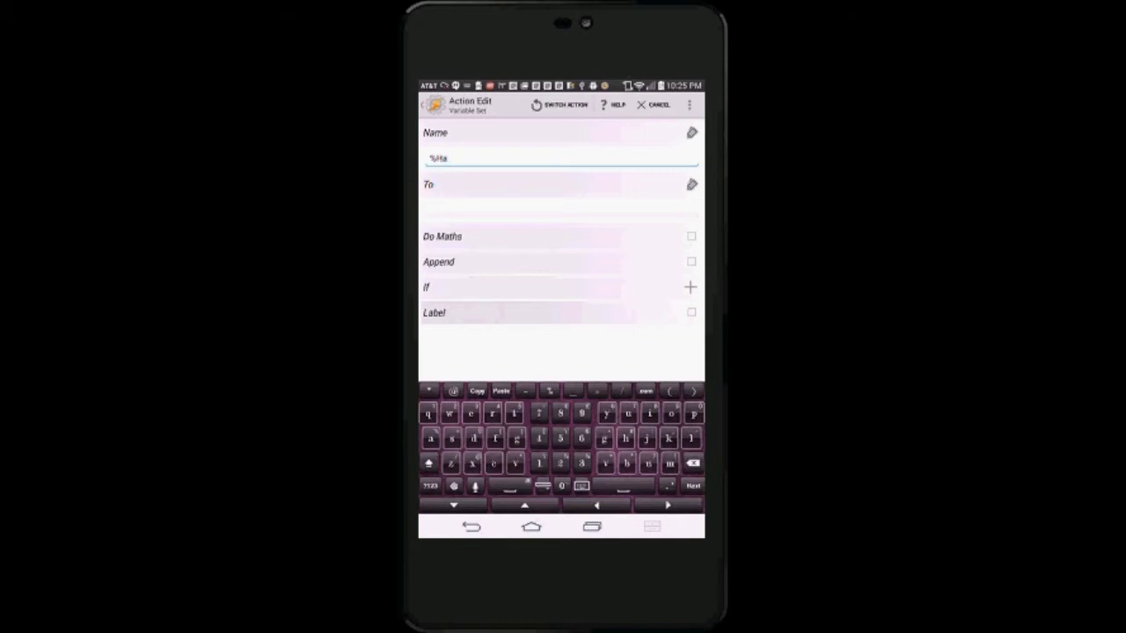
pyautogui.write('ngouts')
pyautogui.press('Tab')
# Set its value to Notification Title (%NTITLE) and save the action.
pyautogui.click(691, 184)
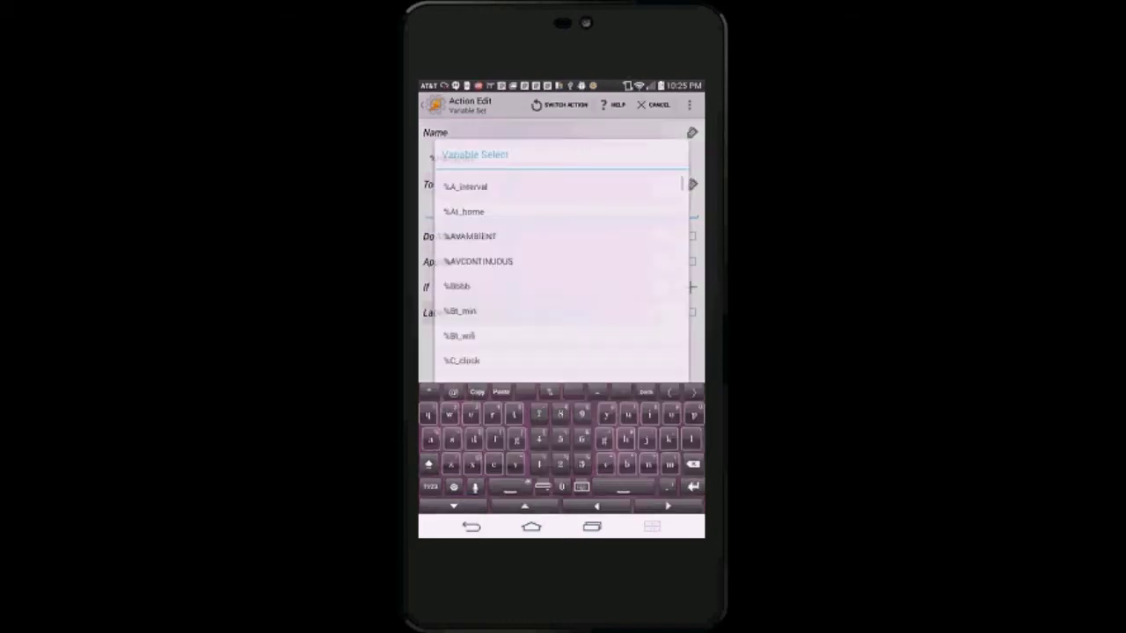
pyautogui.scroll(-3, 561, 308)
pyautogui.scroll(-5, 561, 307)
pyautogui.scroll(-2, 561, 308)
pyautogui.scroll(-5, 561, 308)
pyautogui.scroll(-5, 562, 308)
pyautogui.scroll(-6, 561, 308)
pyautogui.scroll(-5, 561, 308)
pyautogui.scroll(-5, 561, 307)
pyautogui.scroll(-5, 561, 308)
pyautogui.scroll(-5, 562, 308)
pyautogui.scroll(-3, 561, 308)
pyautogui.scroll(3, 561, 308)
pyautogui.scroll(4, 561, 308)
pyautogui.scroll(3, 562, 308)
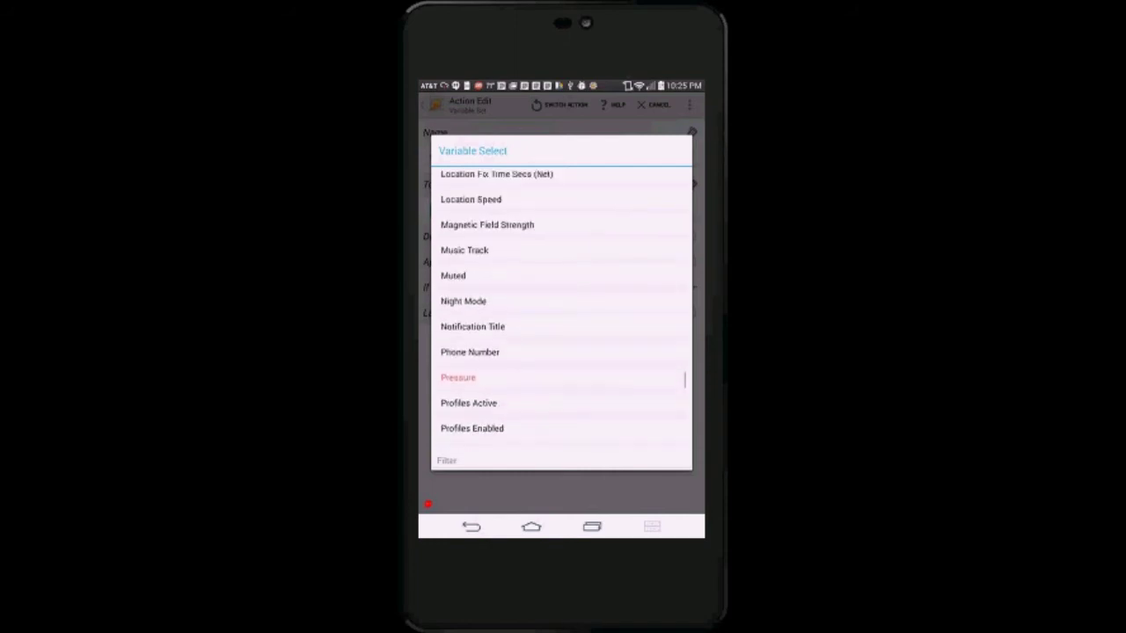
pyautogui.click(473, 327)
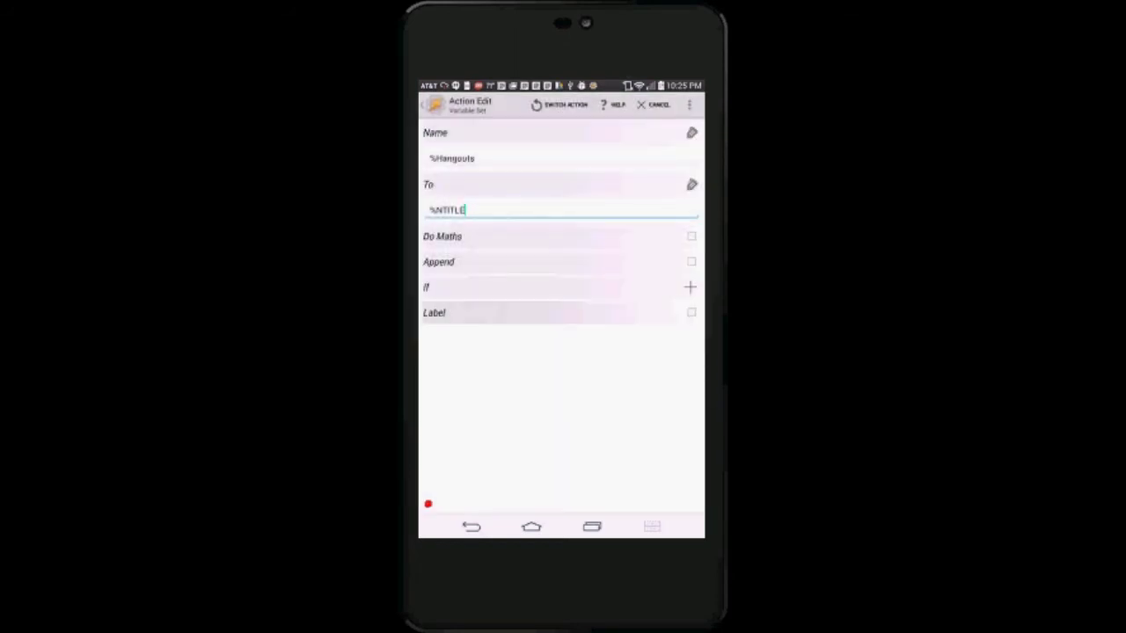
pyautogui.click(461, 105)
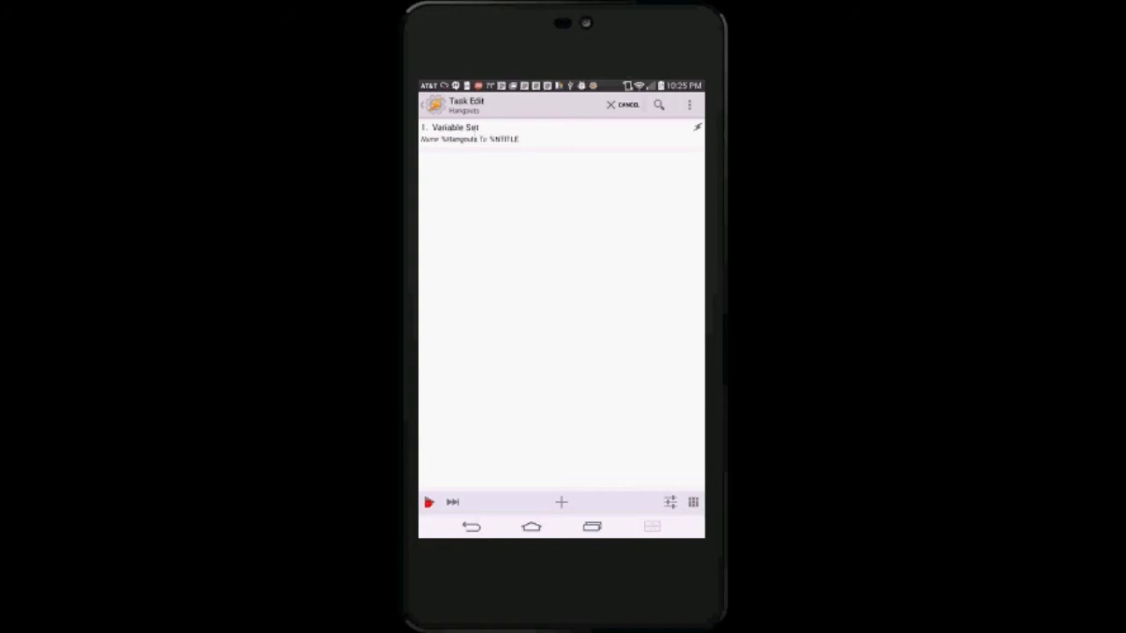
# Add a Variable Split action on %Hangouts with ':' as the splitter.
pyautogui.click(562, 502)
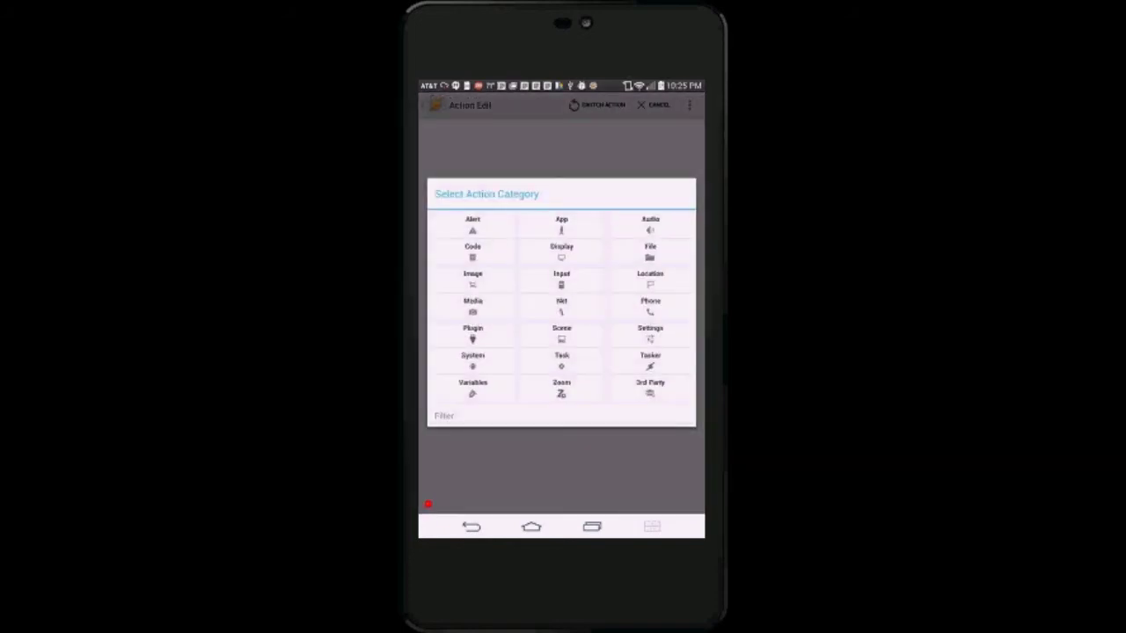
pyautogui.click(472, 387)
pyautogui.click(650, 368)
pyautogui.click(693, 133)
pyautogui.scroll(-5, 562, 308)
pyautogui.scroll(-2, 561, 308)
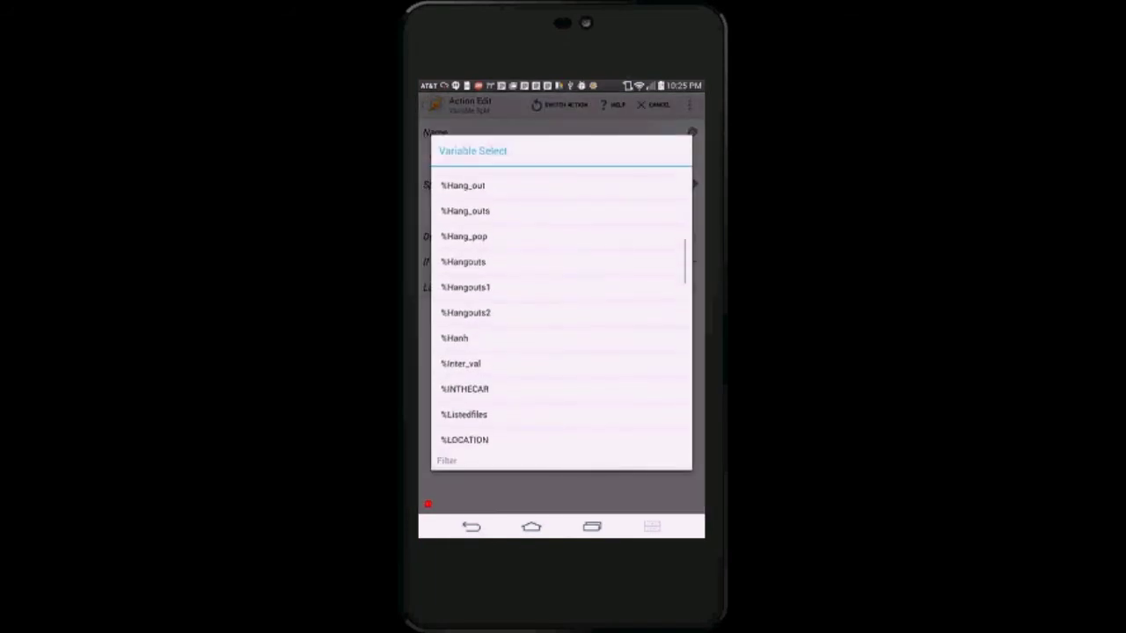
pyautogui.click(463, 261)
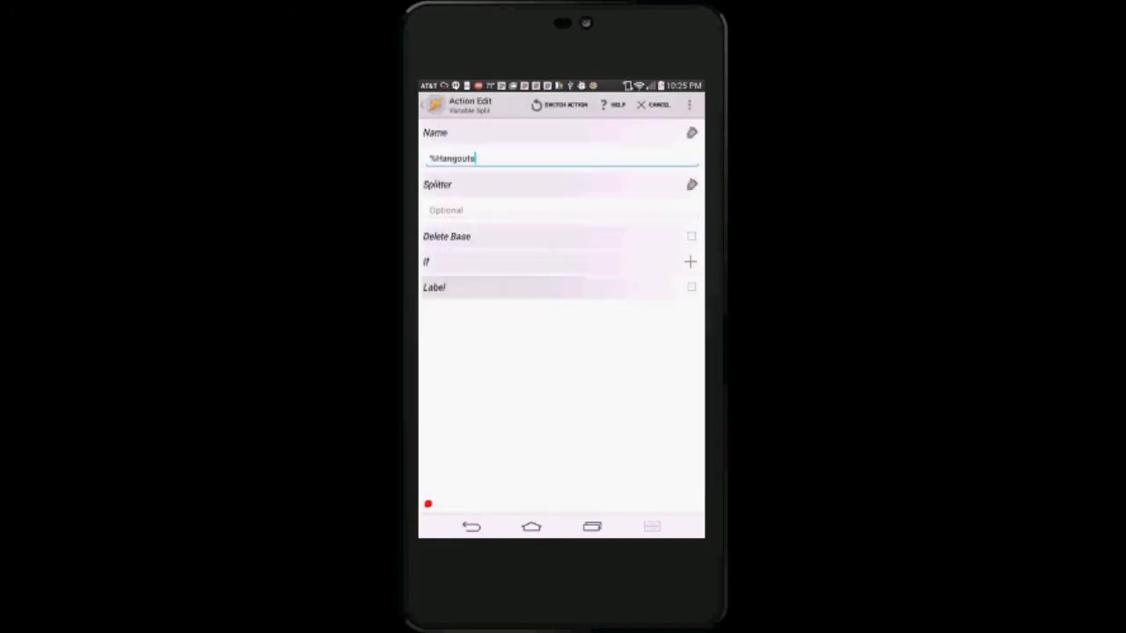
pyautogui.click(492, 210)
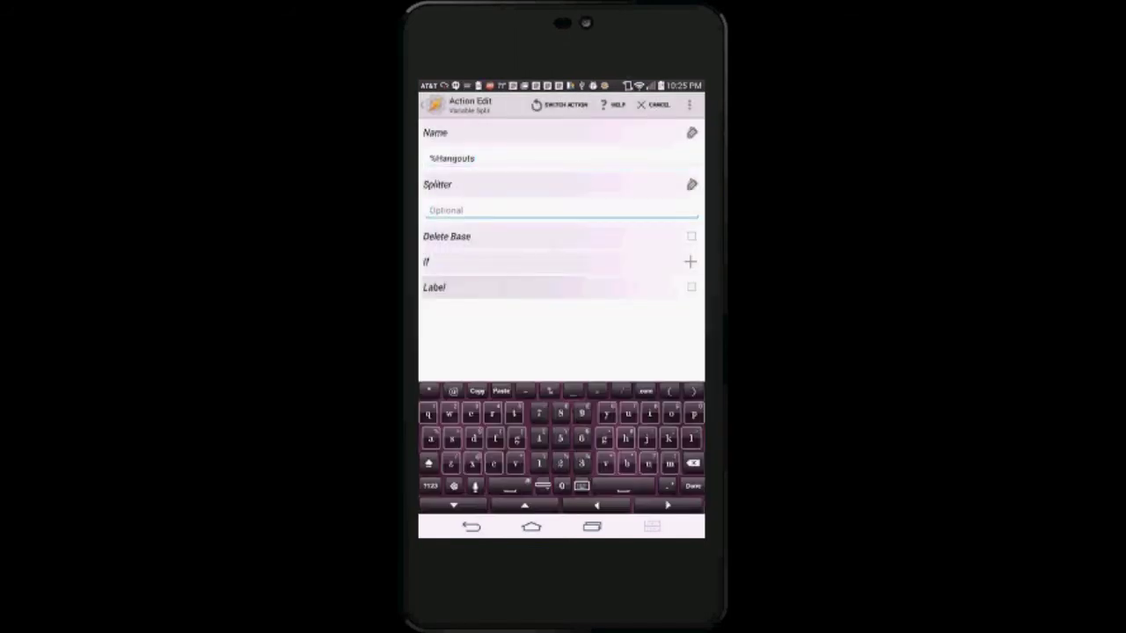
pyautogui.write(':')
pyautogui.press('Escape')
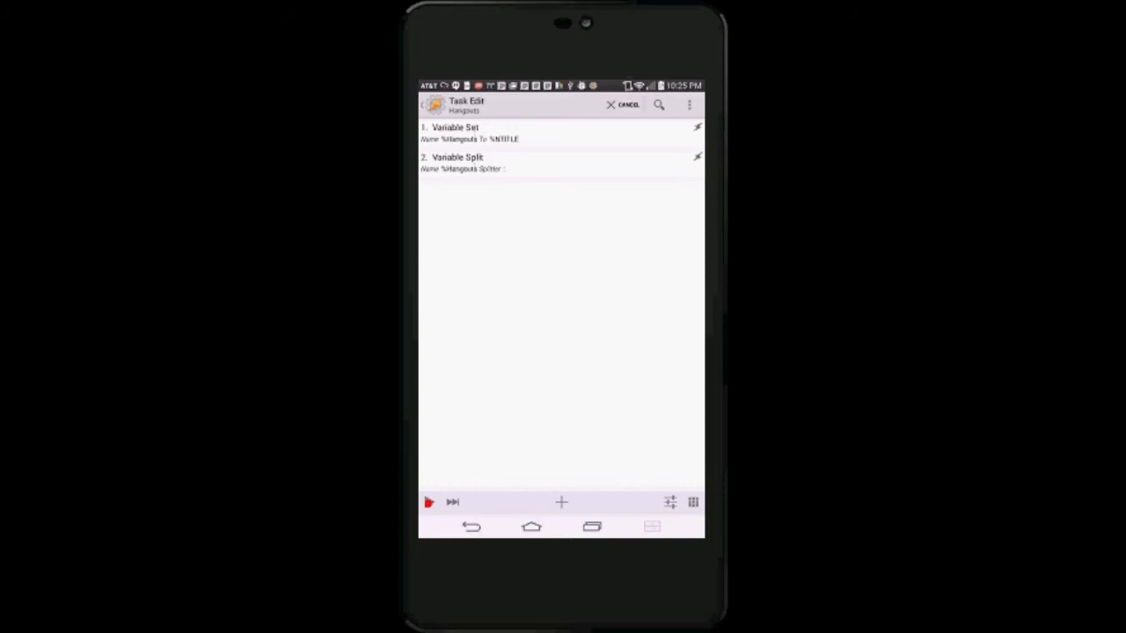
pyautogui.click(561, 503)
pyautogui.click(473, 224)
# Add a Say action speaking 'You have received a message from %Hangouts1'.
pyautogui.click(472, 354)
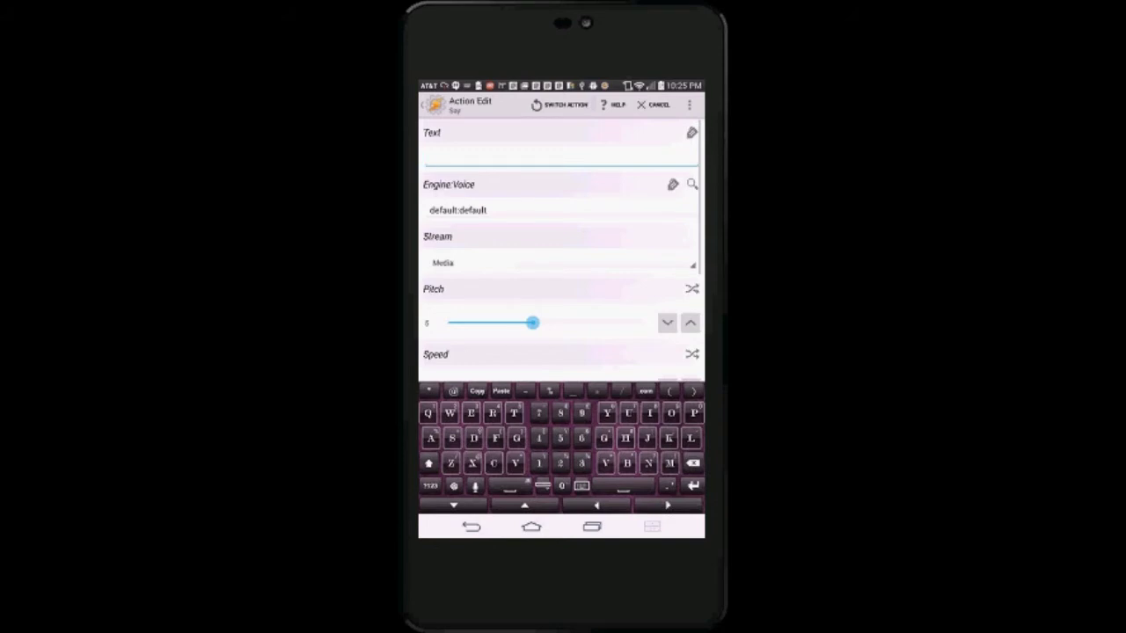
pyautogui.write('You')
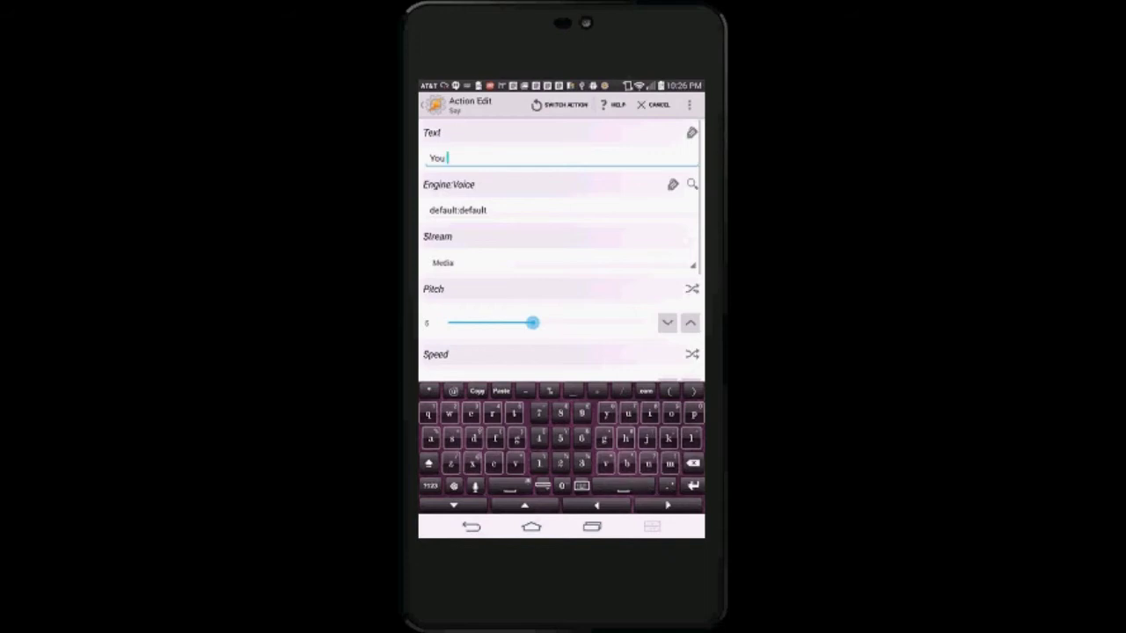
pyautogui.write(' have received')
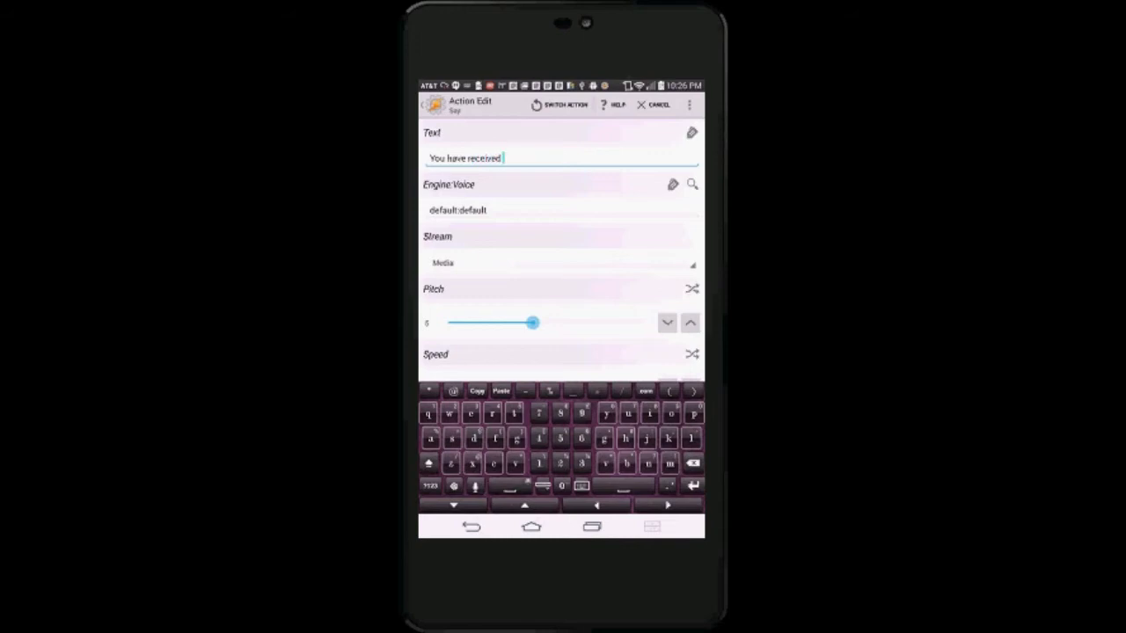
pyautogui.write(' a')
pyautogui.write(' message from')
pyautogui.click(691, 132)
pyautogui.scroll(-2, 562, 308)
pyautogui.scroll(-5, 561, 308)
pyautogui.scroll(-1, 562, 307)
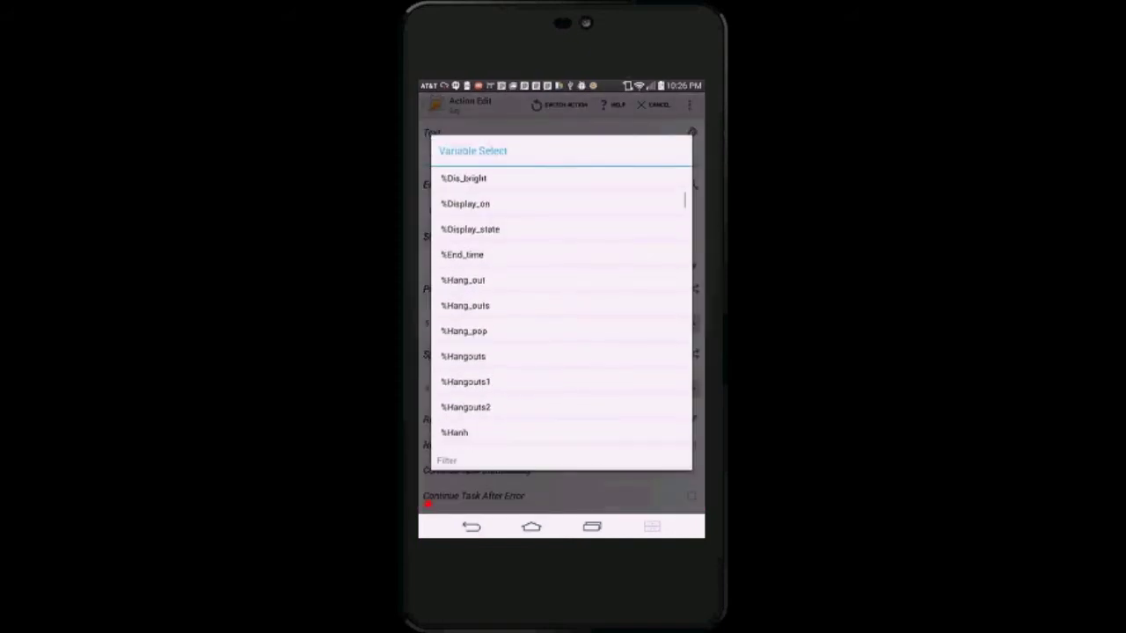
pyautogui.click(465, 382)
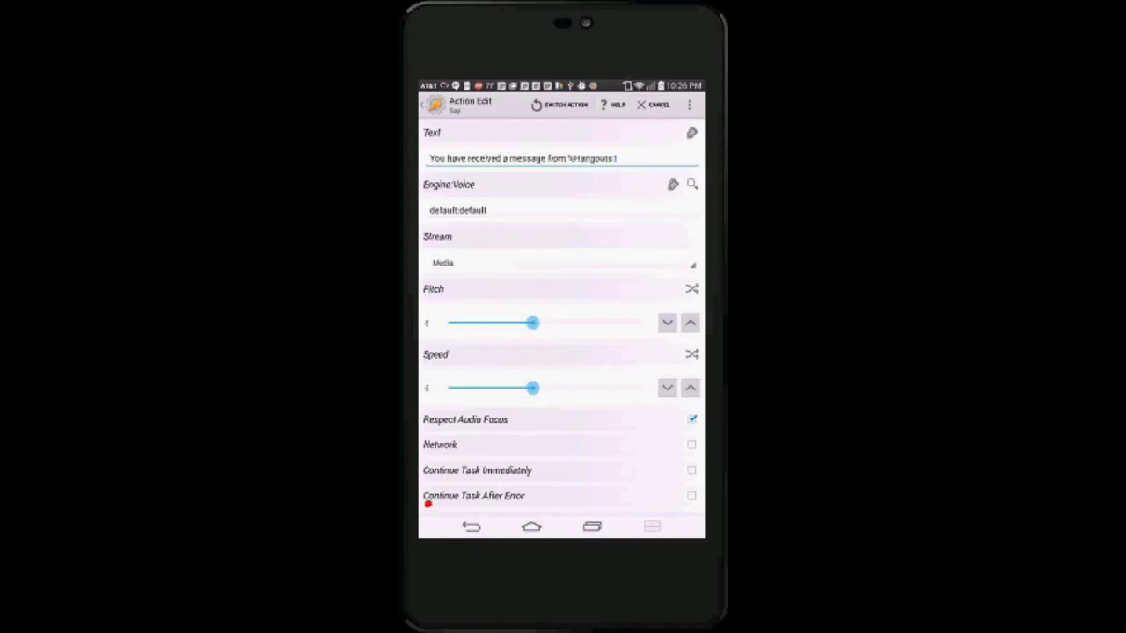
# Add a new line 'Shoul i read it?' to the spoken text and save the action.
pyautogui.click(616, 158)
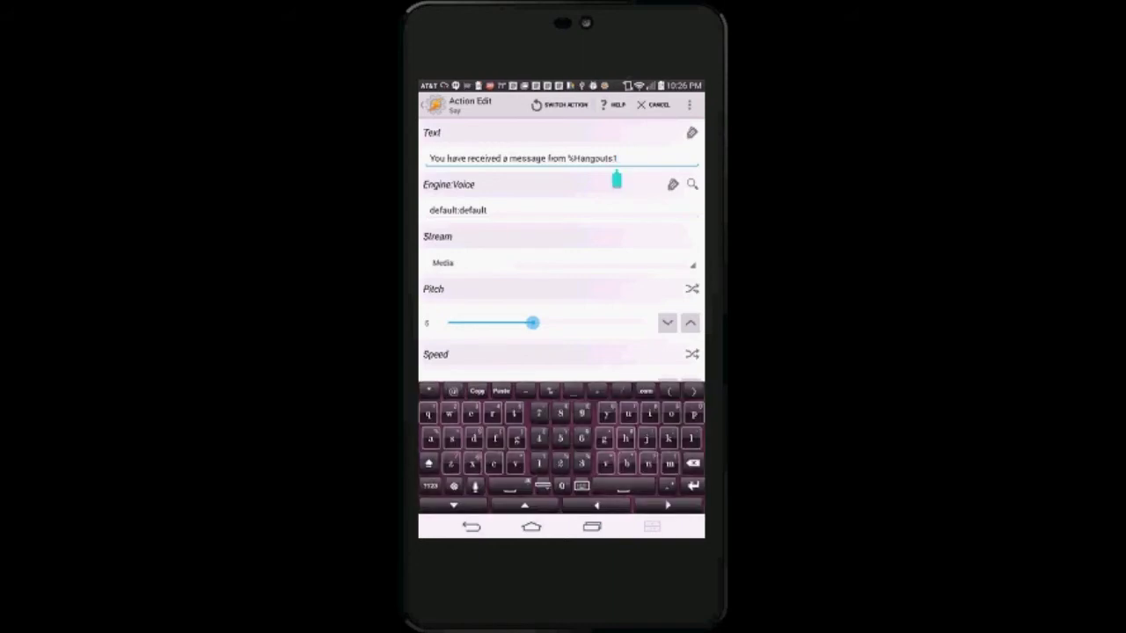
pyautogui.press('Return')
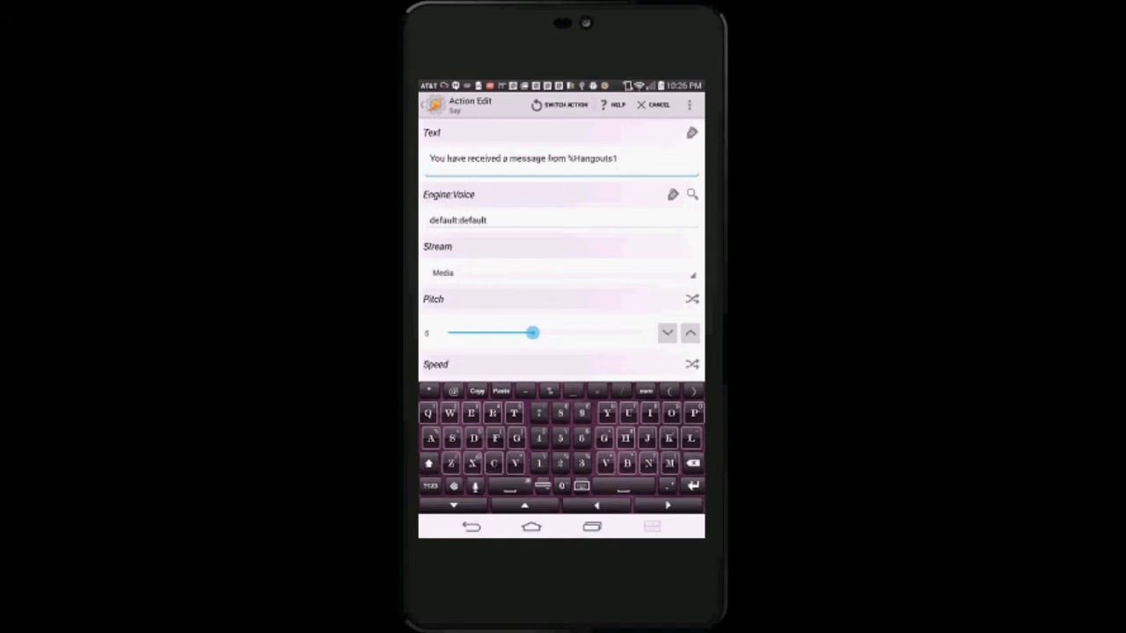
pyautogui.write('Shoul')
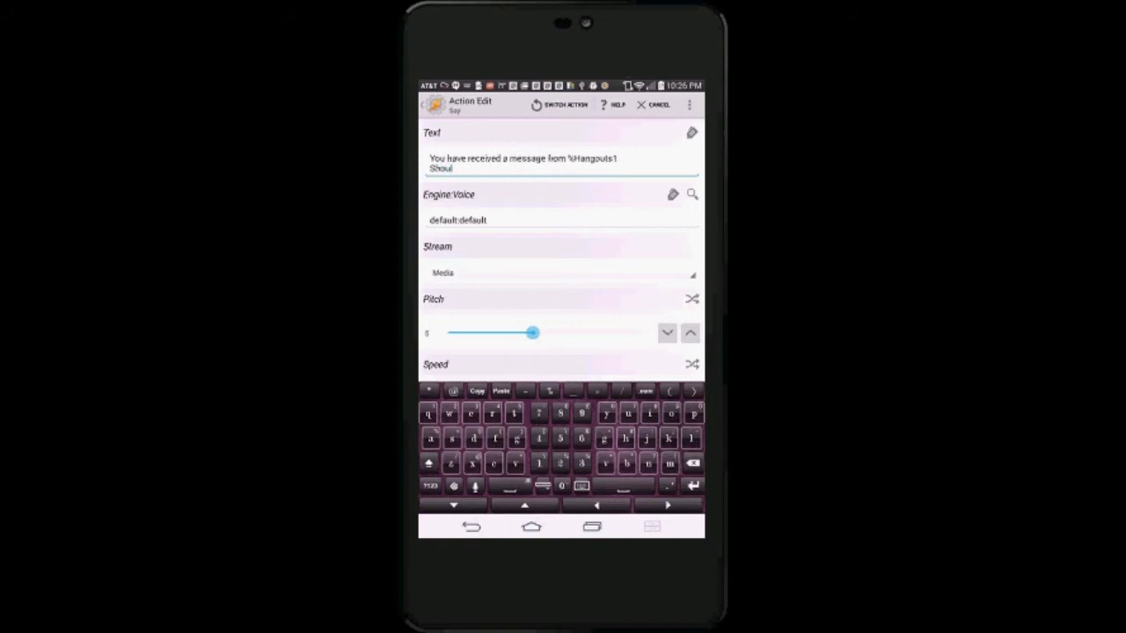
pyautogui.write(' i read')
pyautogui.write(' i')
pyautogui.write('t?')
pyautogui.scroll(-5, 562, 247)
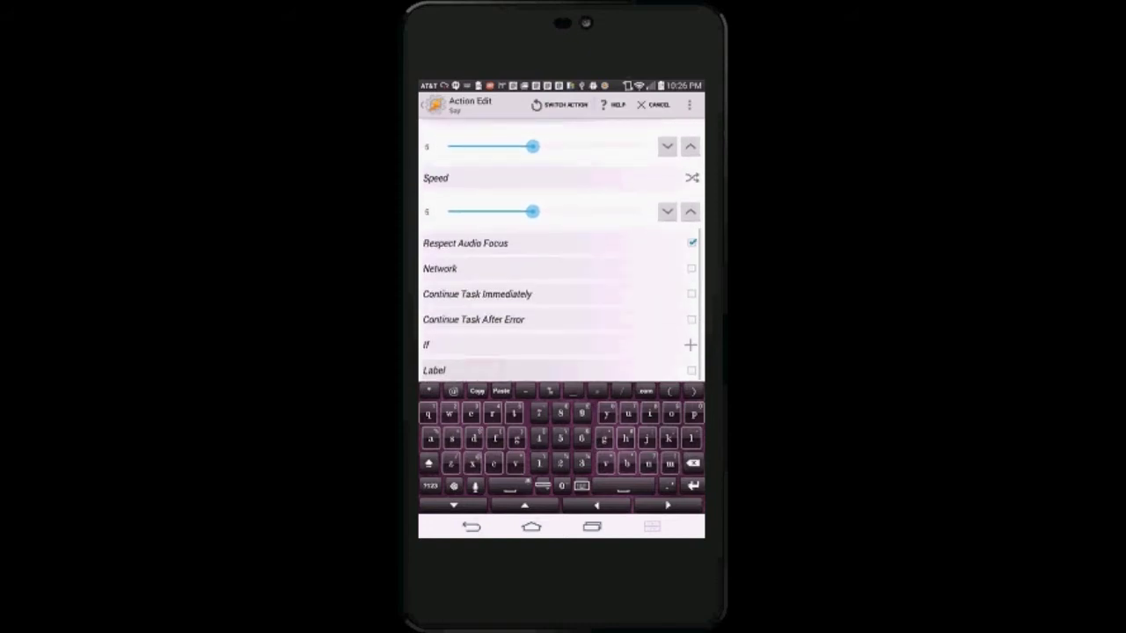
pyautogui.press('Escape')
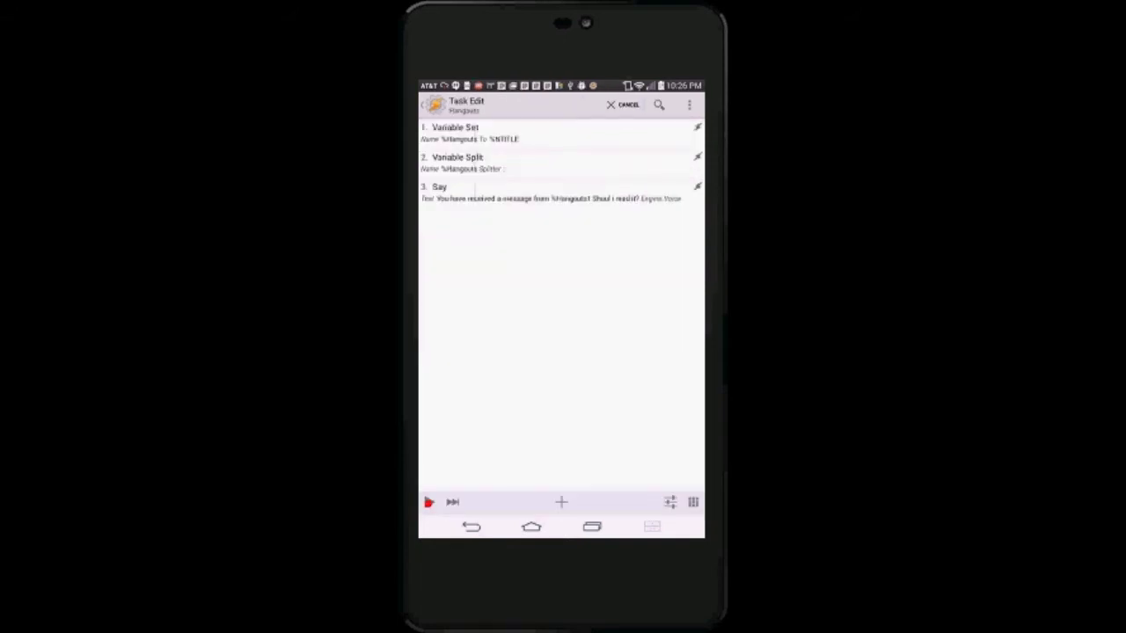
# Add a Get Voice action with an 8-second timeout.
pyautogui.click(562, 502)
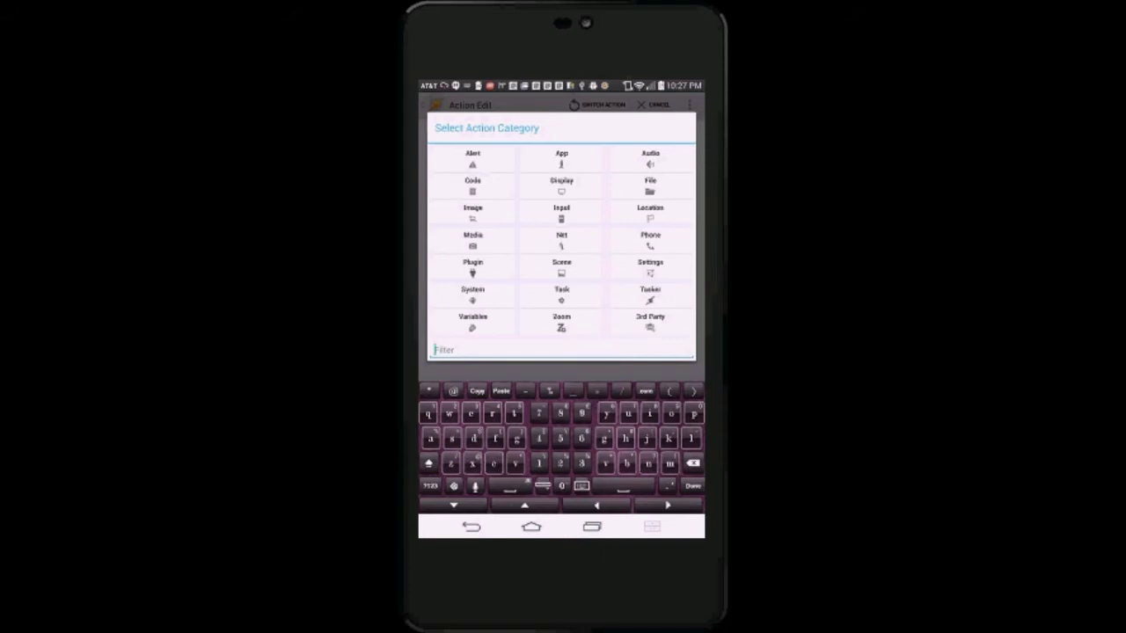
pyautogui.write('ge')
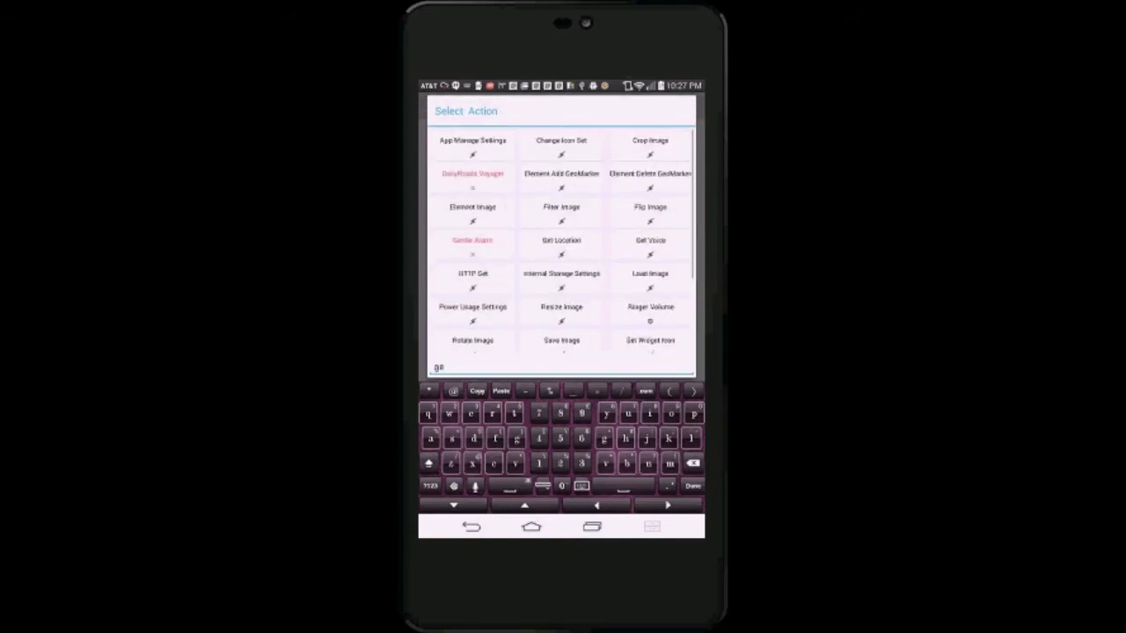
pyautogui.write('t')
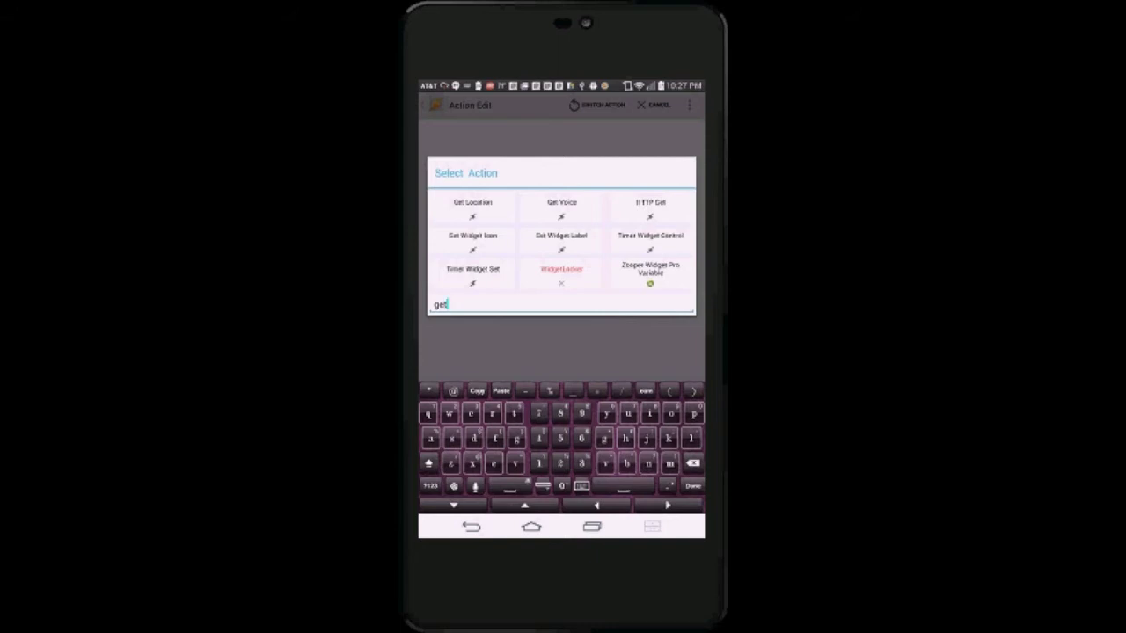
pyautogui.click(561, 209)
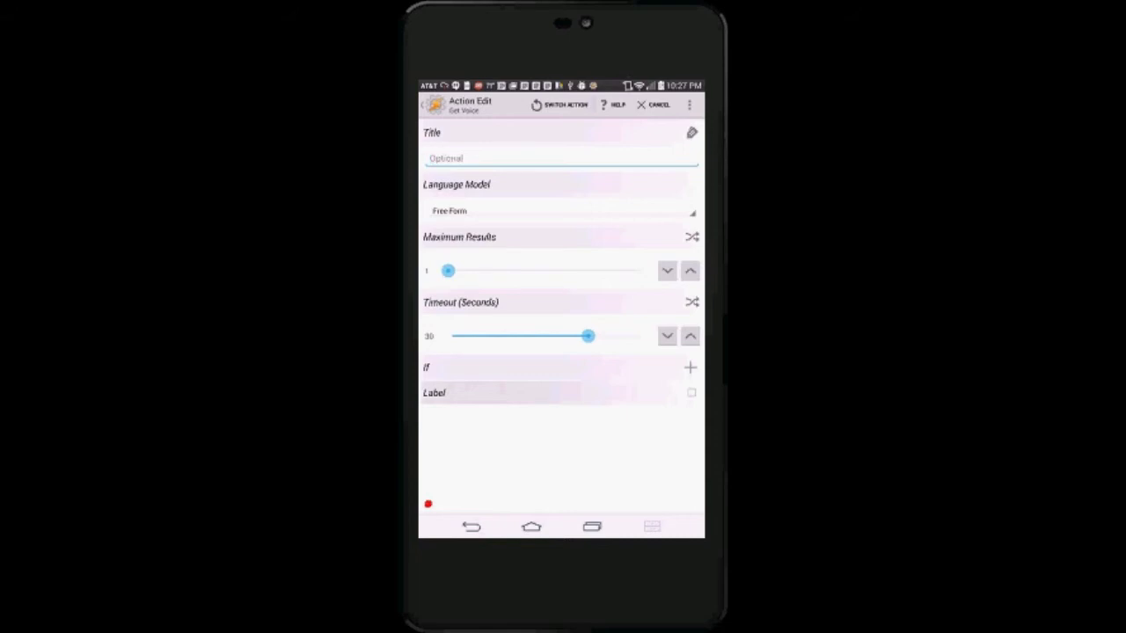
pyautogui.click(453, 336)
pyautogui.click(690, 336)
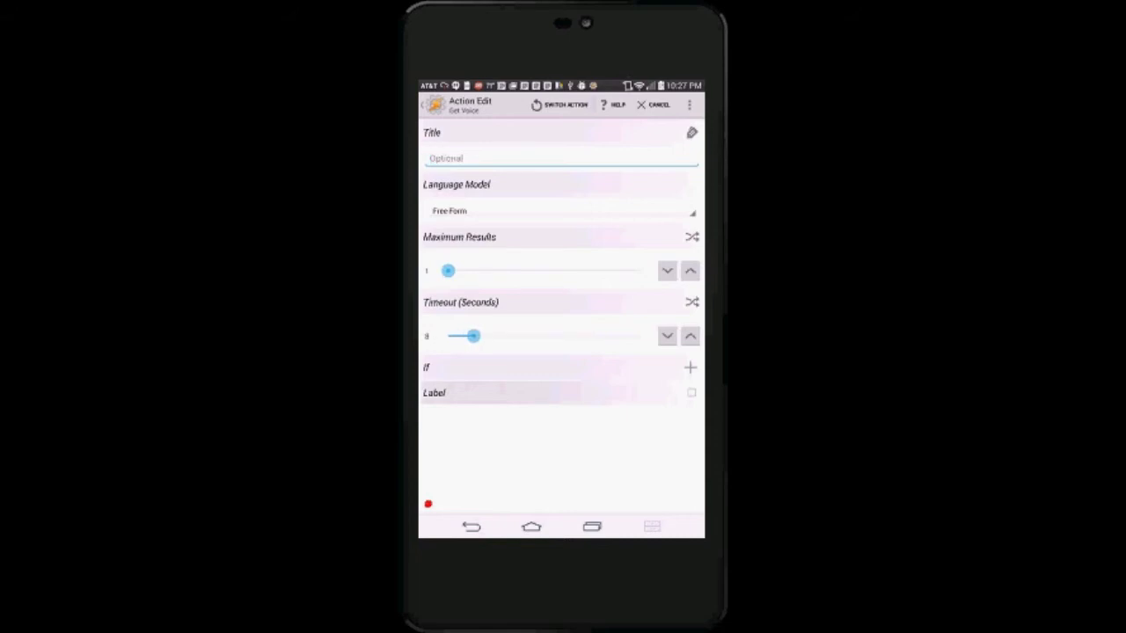
pyautogui.press('Escape')
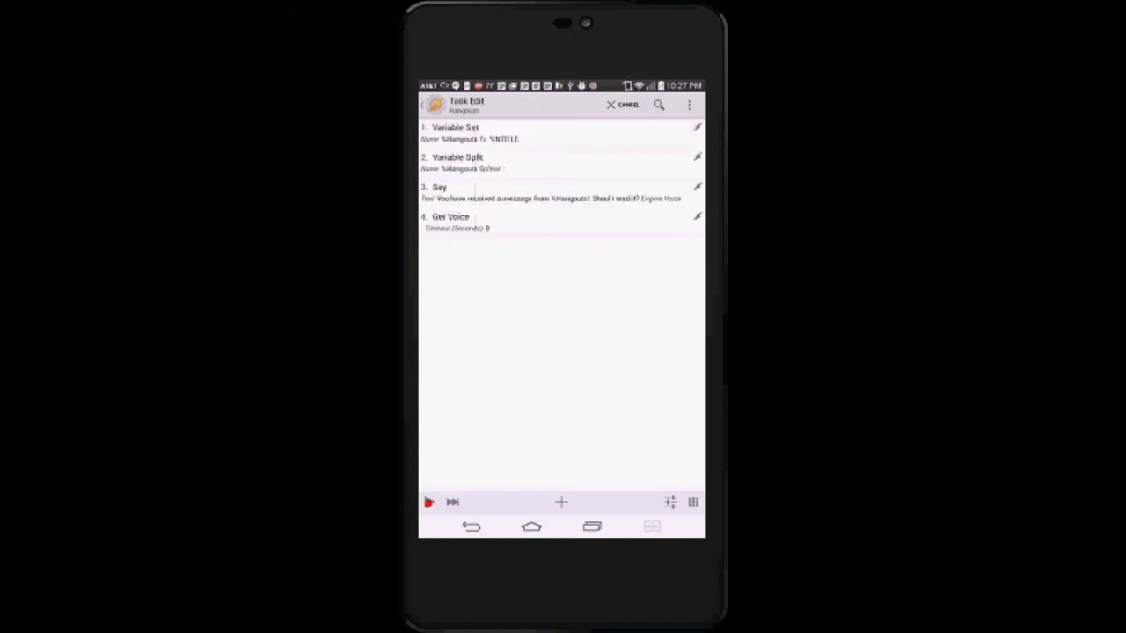
# Add another Say action with the text 'Message. %Hangouts2'.
pyautogui.click(562, 503)
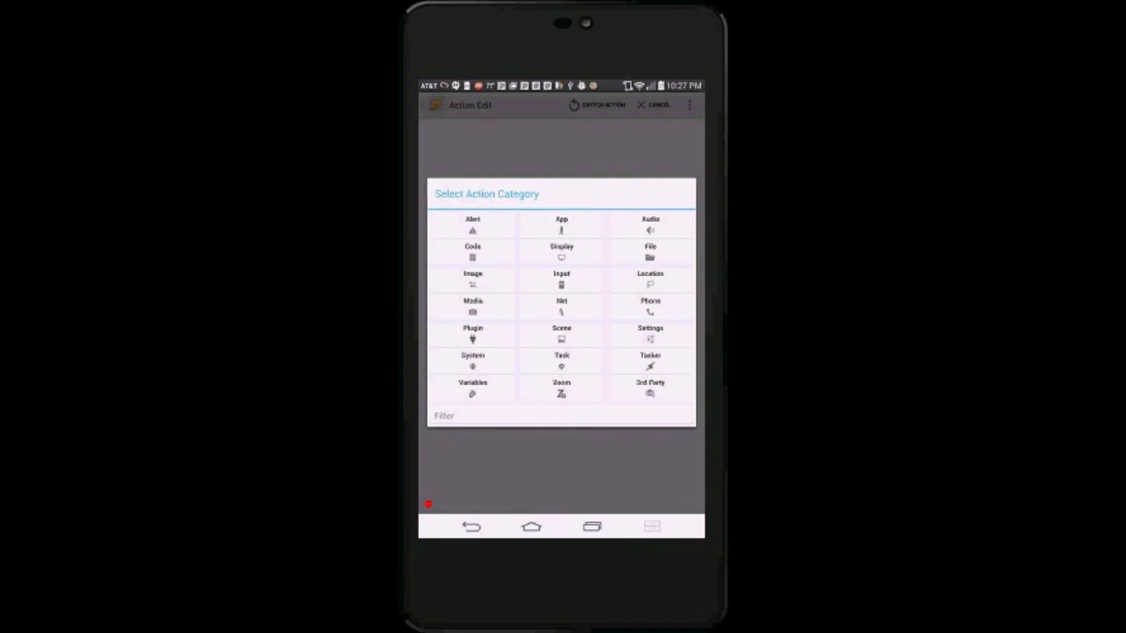
pyautogui.click(472, 225)
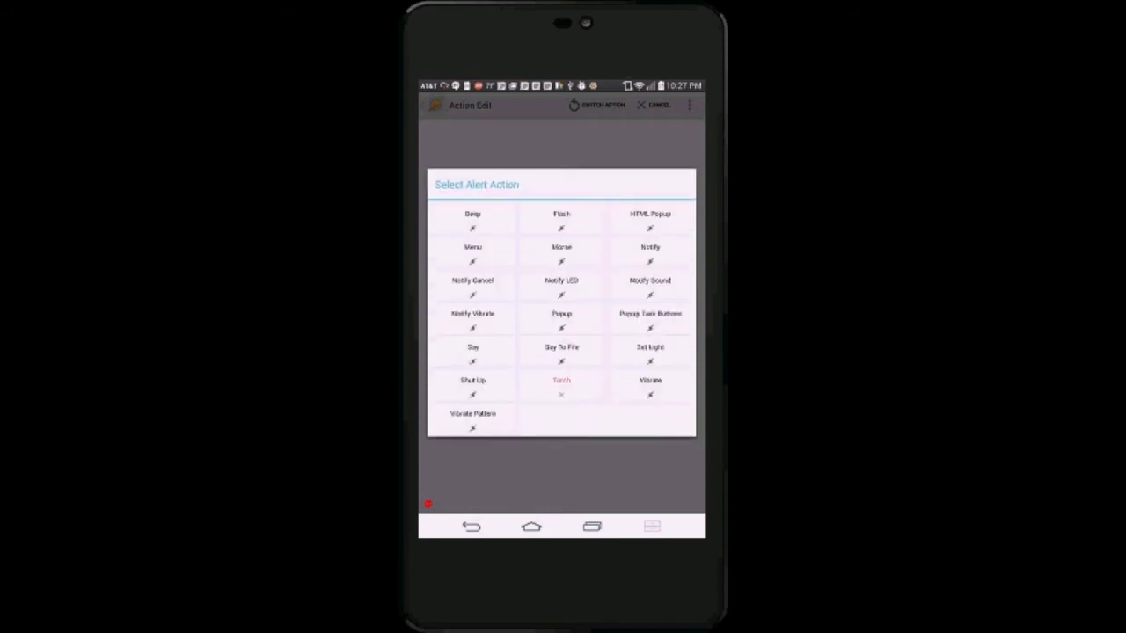
pyautogui.click(473, 352)
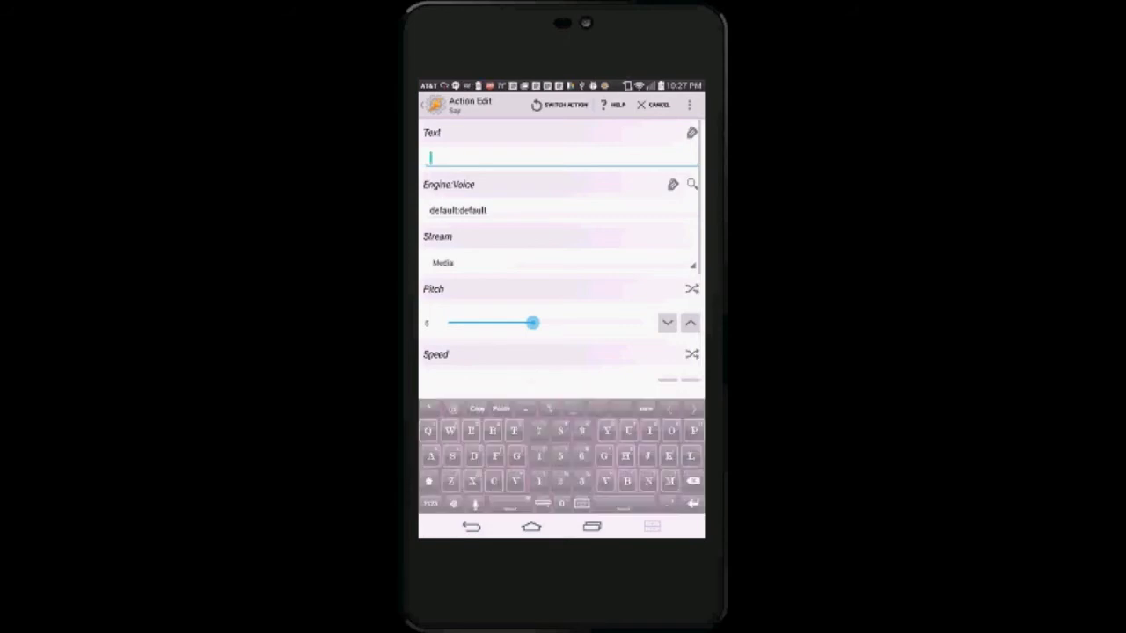
pyautogui.write('Message.')
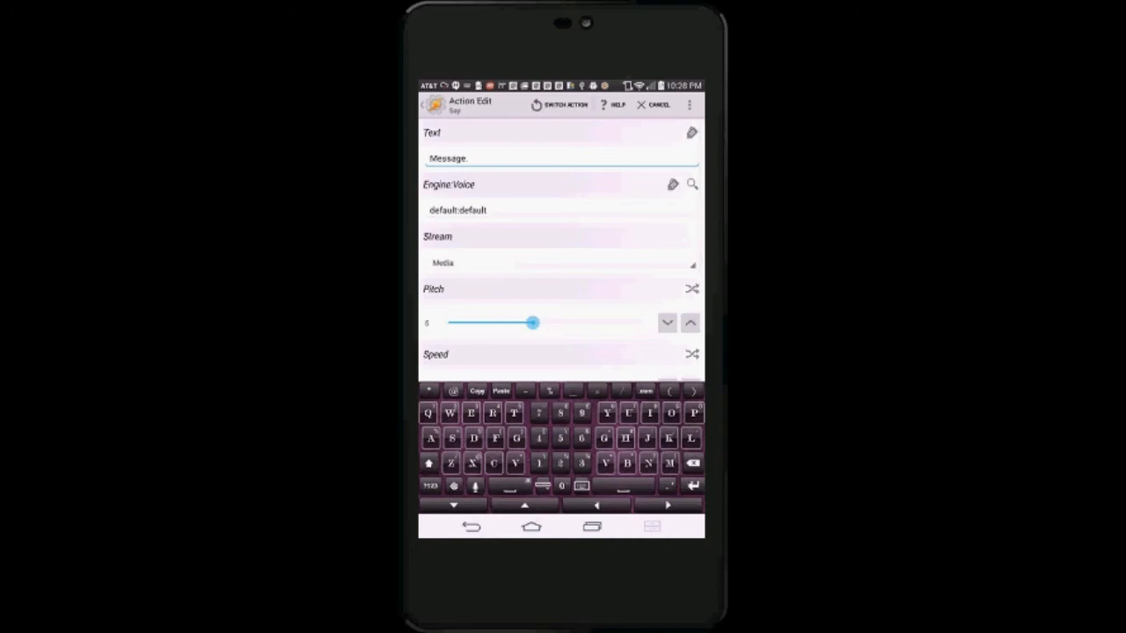
pyautogui.click(691, 132)
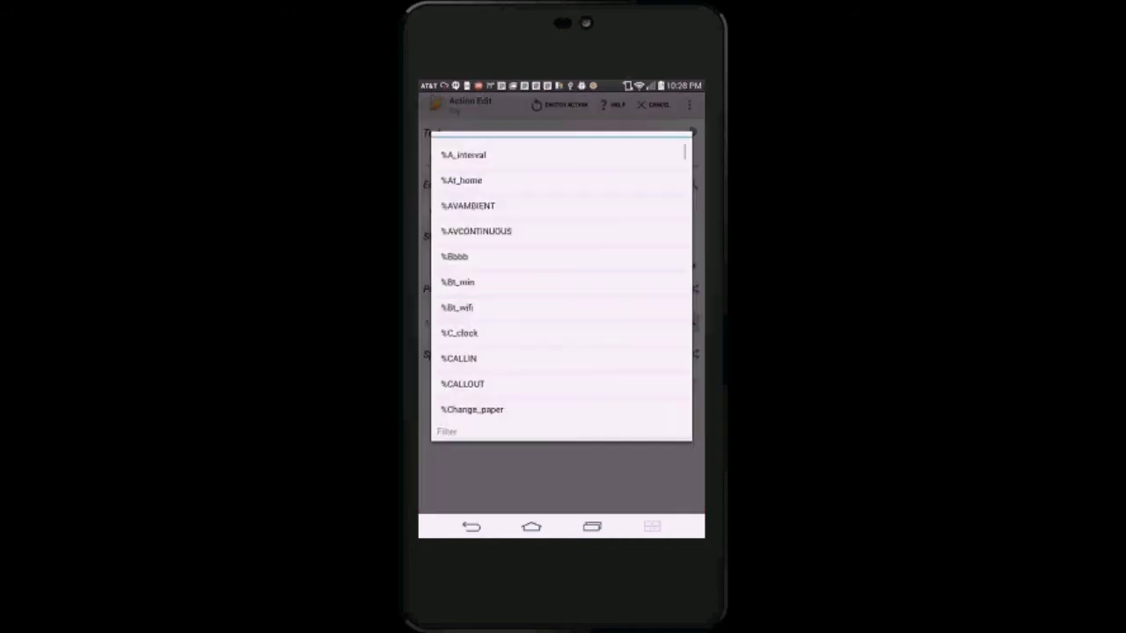
pyautogui.scroll(-5, 561, 308)
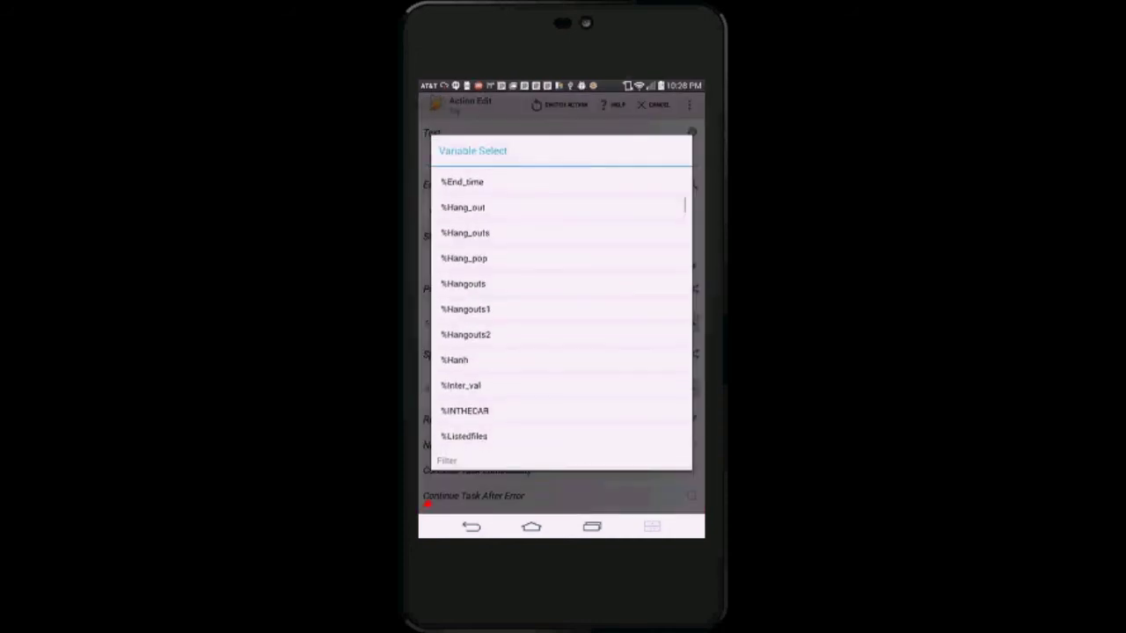
pyautogui.click(466, 345)
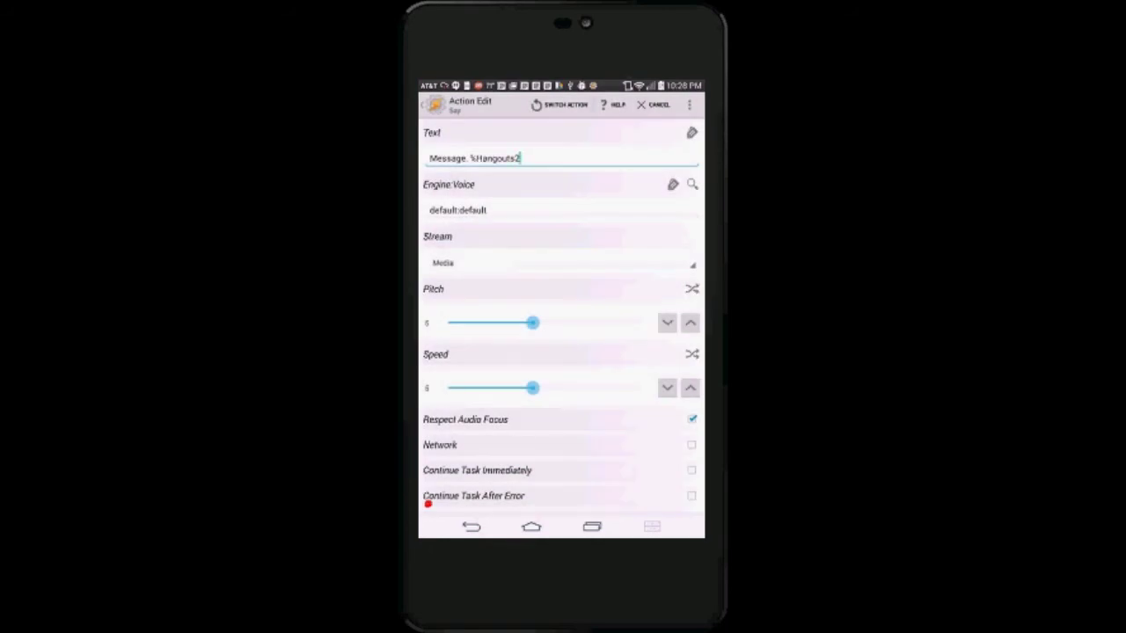
pyautogui.press('Tab')
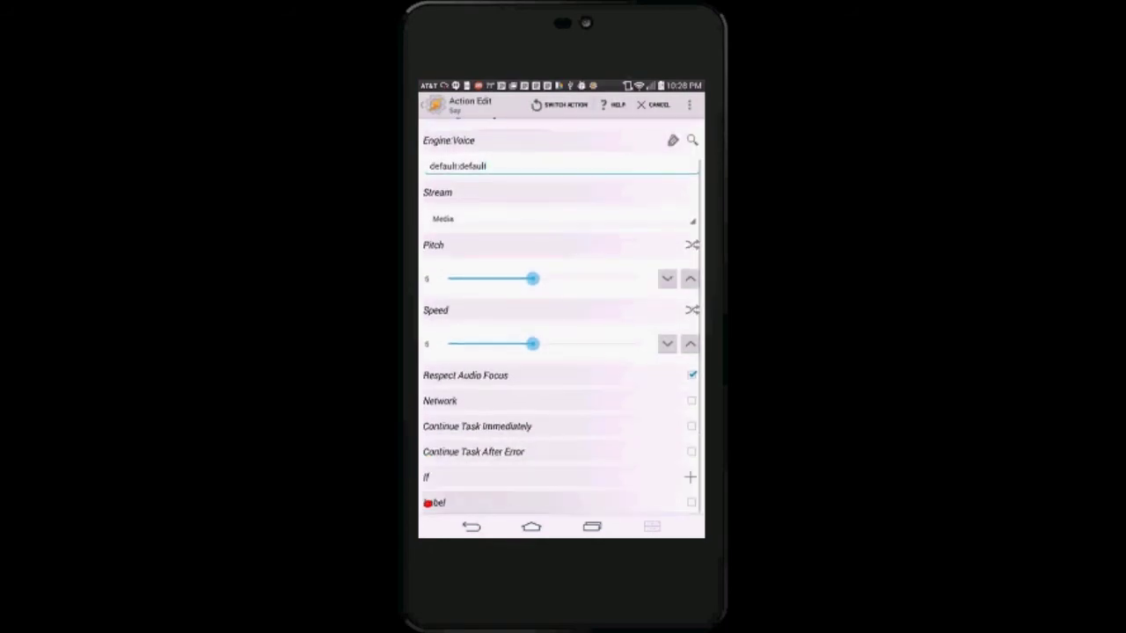
# Add an If condition so the Say action runs when %VOICE matches yes.
pyautogui.click(689, 477)
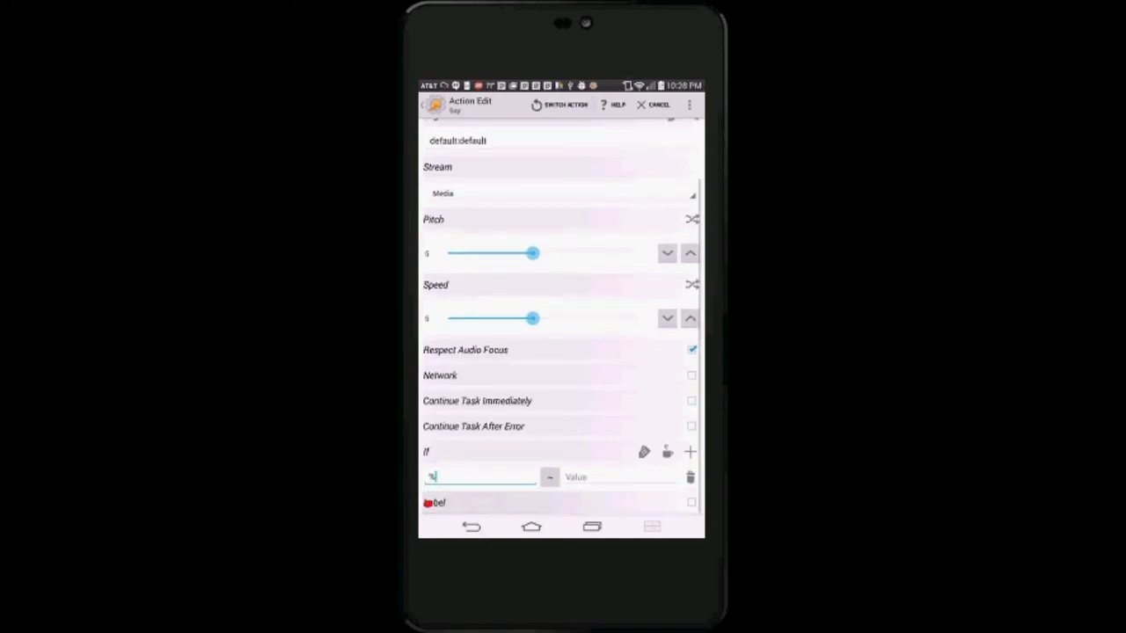
pyautogui.click(644, 452)
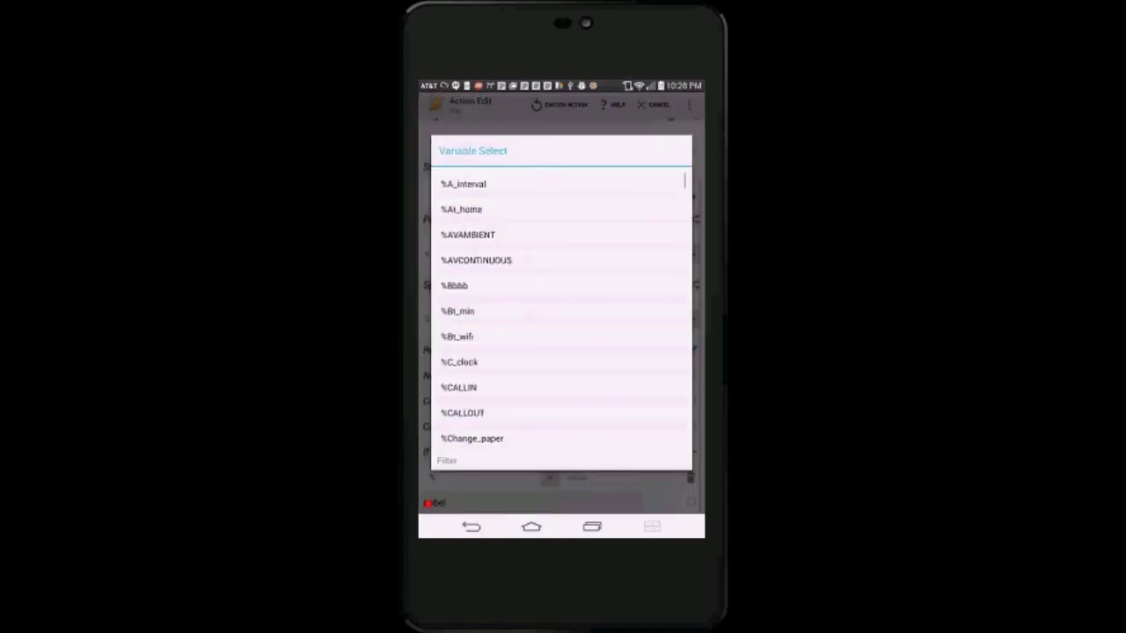
pyautogui.scroll(-10, 561, 308)
pyautogui.scroll(-10, 561, 307)
pyautogui.scroll(-10, 561, 307)
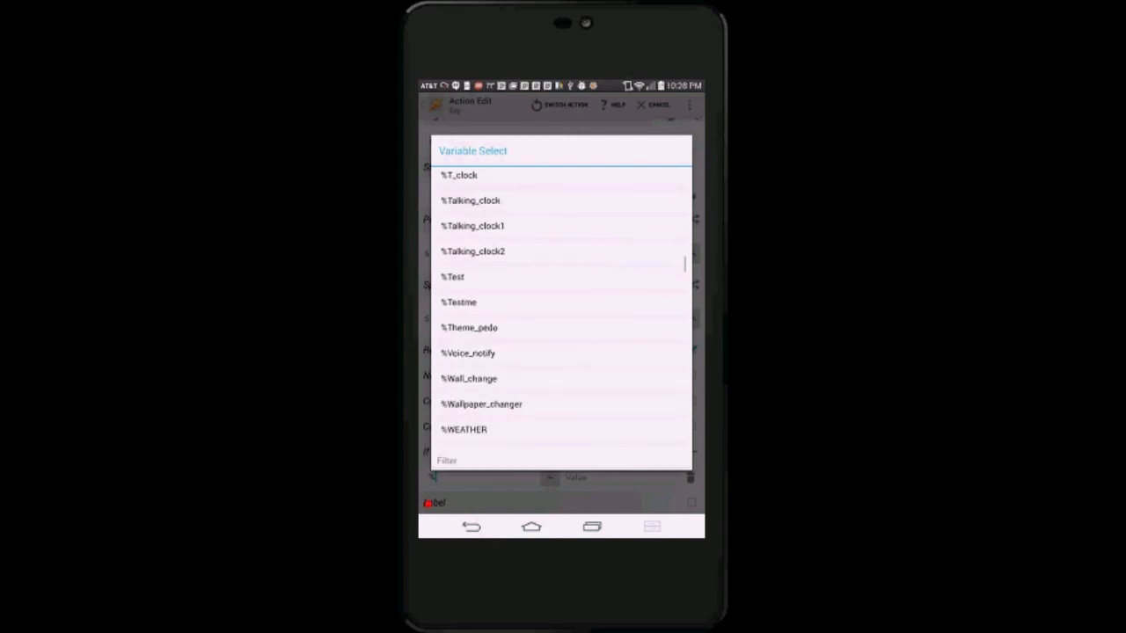
pyautogui.scroll(-10, 561, 308)
pyautogui.scroll(-10, 562, 308)
pyautogui.scroll(-10, 562, 308)
pyautogui.scroll(-10, 561, 307)
pyautogui.scroll(-5, 561, 308)
pyautogui.scroll(-5, 561, 308)
pyautogui.scroll(1, 562, 308)
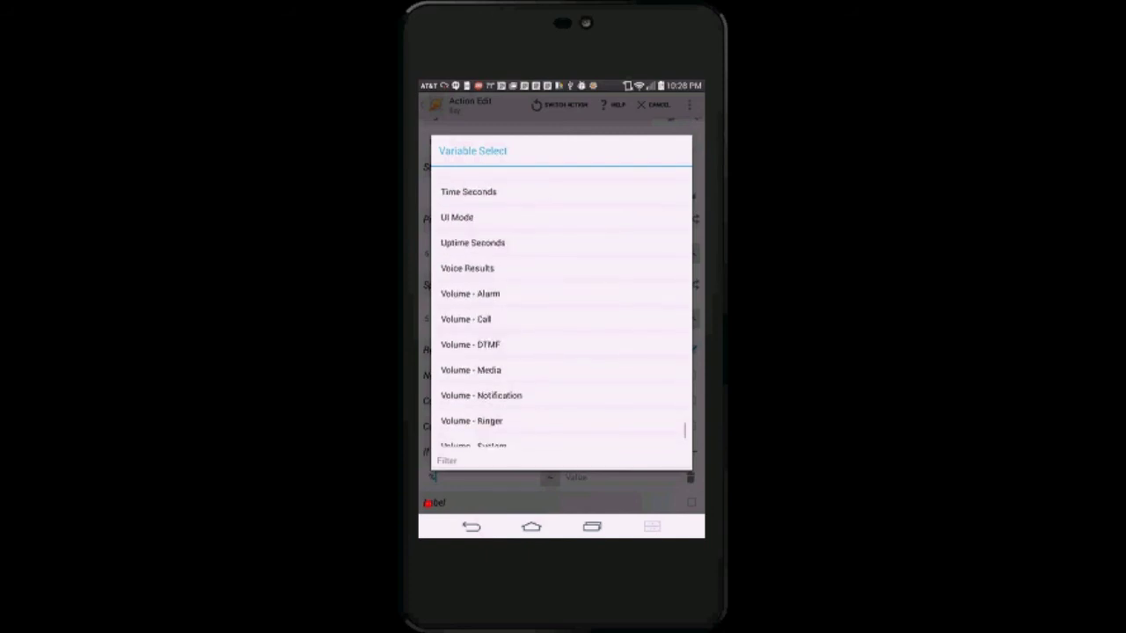
pyautogui.click(492, 268)
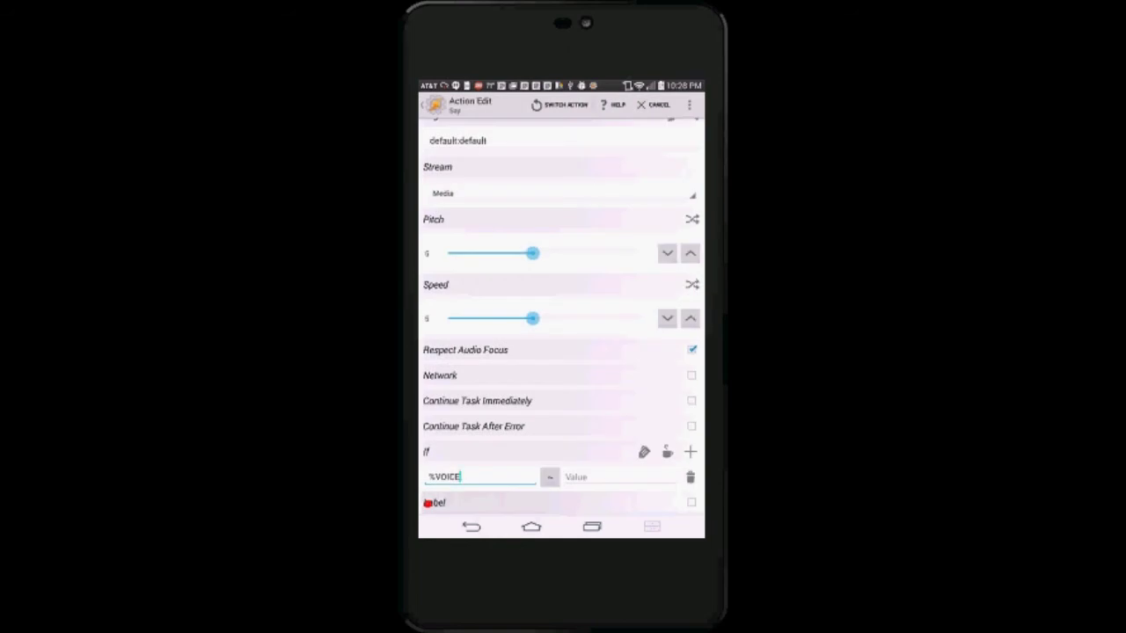
pyautogui.click(616, 477)
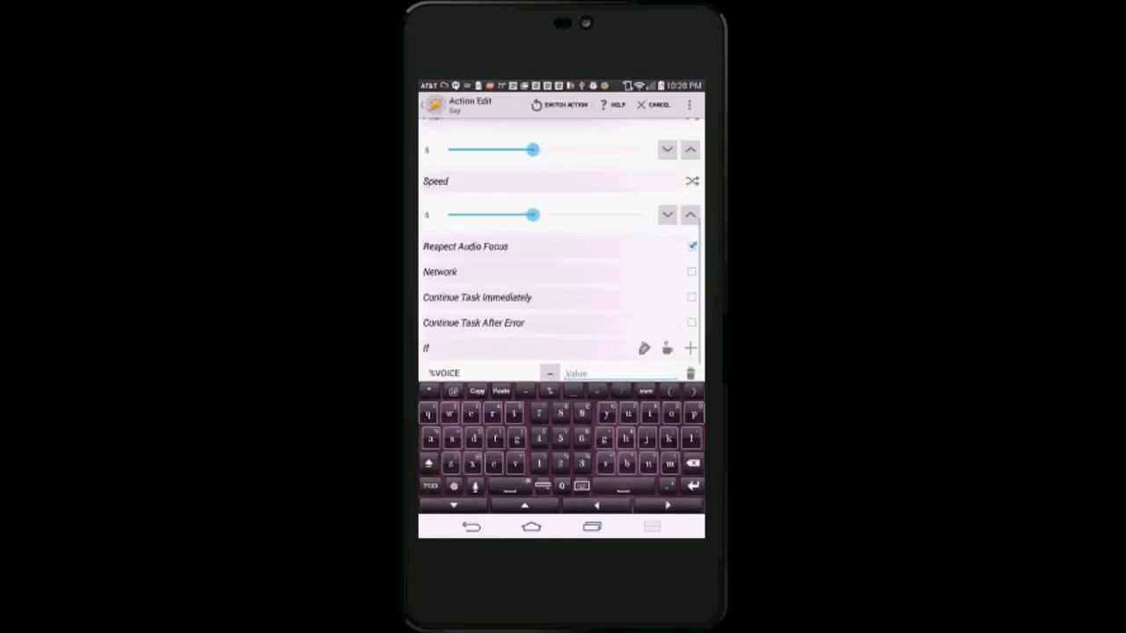
pyautogui.write('yes')
# Add an Or condition %VOICE ~ okay and save the Say action.
pyautogui.click(691, 349)
pyautogui.write('%')
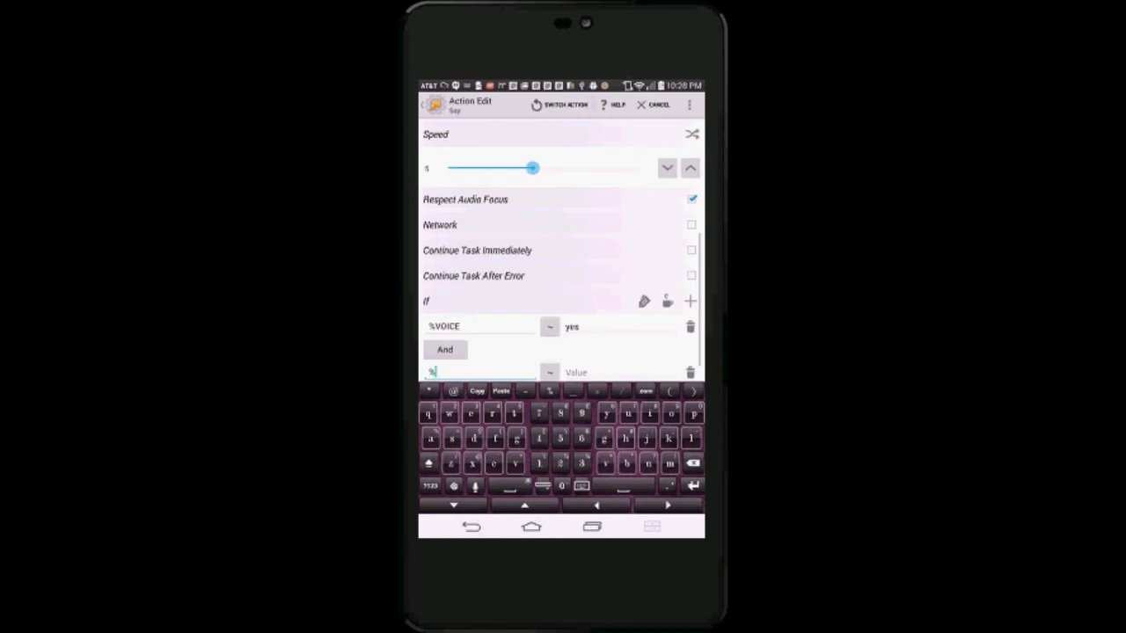
pyautogui.click(445, 349)
pyautogui.click(445, 213)
pyautogui.click(644, 301)
pyautogui.scroll(-10, 562, 317)
pyautogui.scroll(-10, 561, 316)
pyautogui.scroll(-10, 561, 316)
pyautogui.scroll(-10, 562, 317)
pyautogui.scroll(-10, 561, 316)
pyautogui.scroll(-10, 561, 317)
pyautogui.scroll(-10, 562, 317)
pyautogui.scroll(-10, 562, 317)
pyautogui.scroll(-5, 561, 316)
pyautogui.scroll(1, 562, 316)
pyautogui.scroll(1, 562, 317)
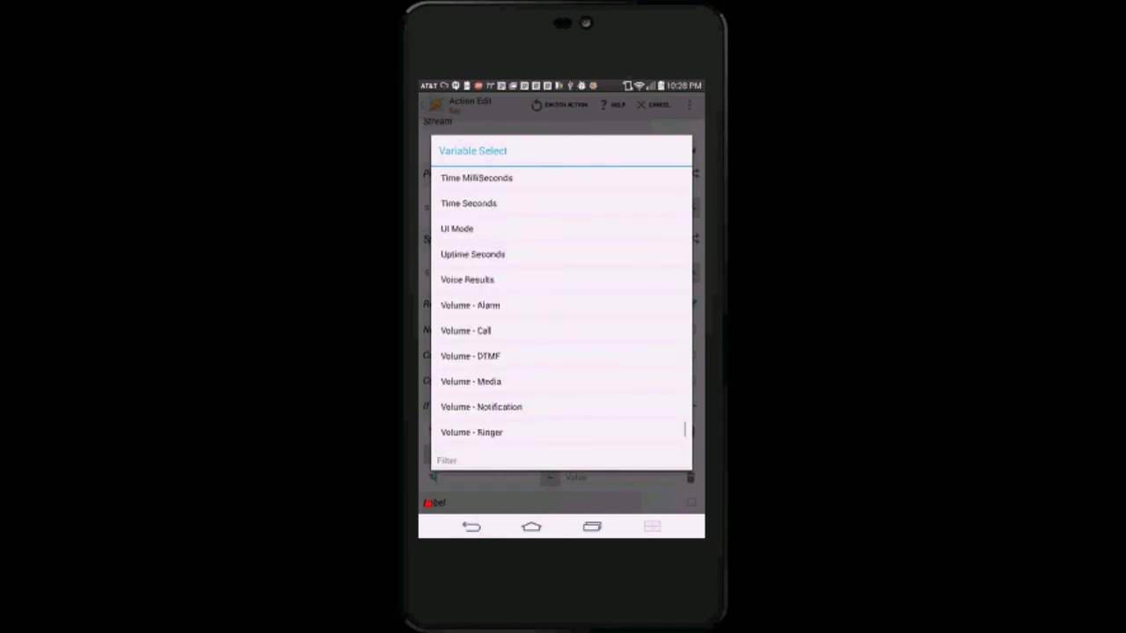
pyautogui.click(492, 278)
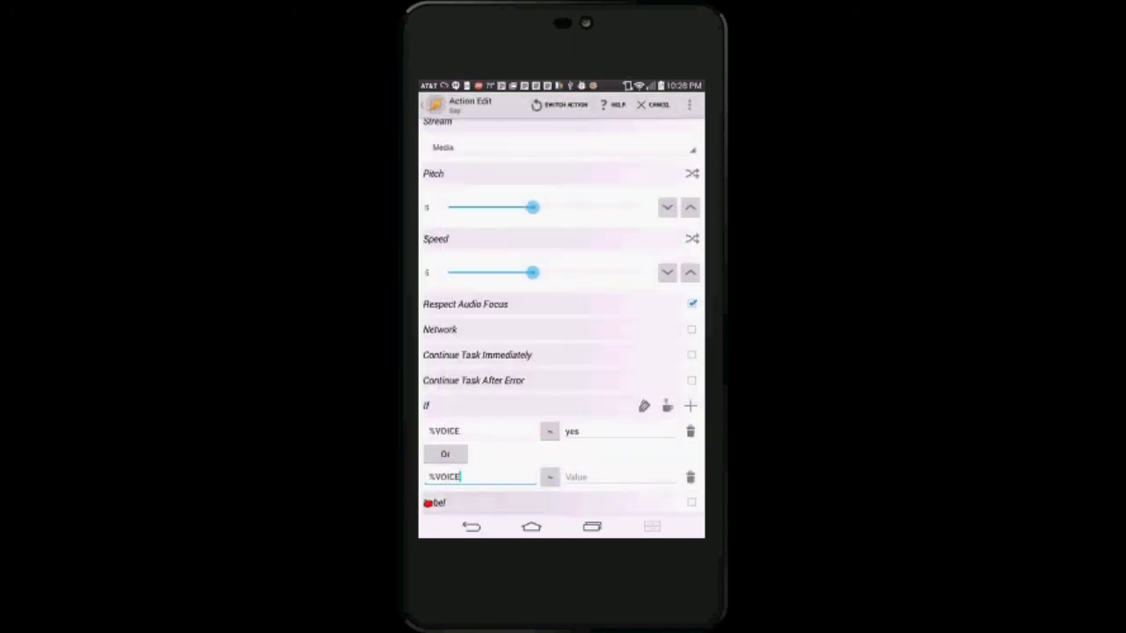
pyautogui.click(615, 477)
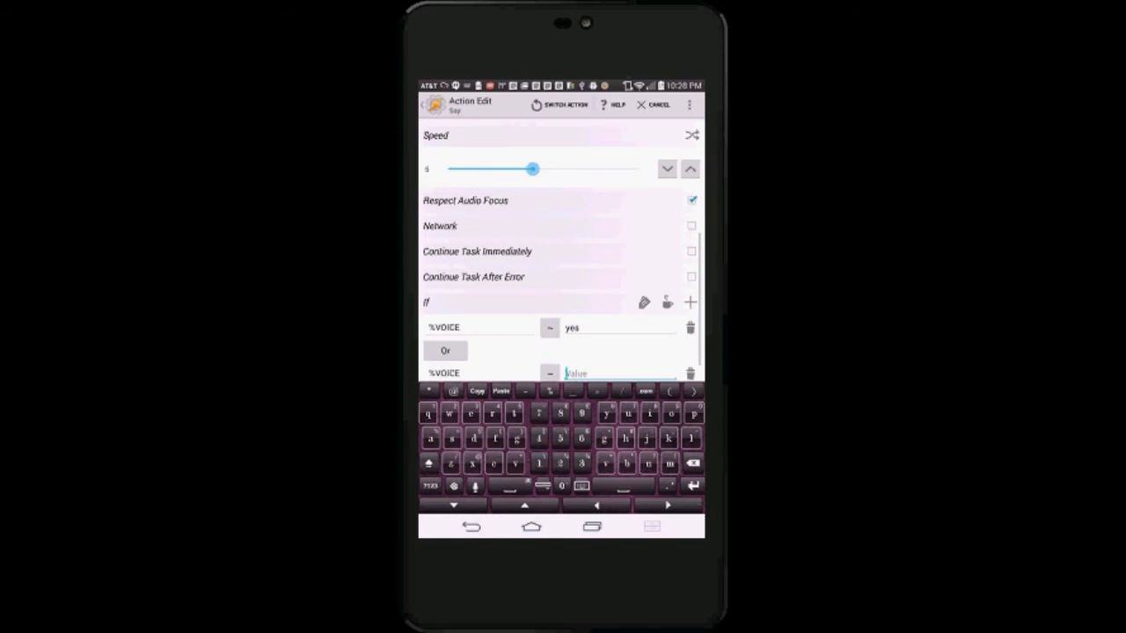
pyautogui.write('okay')
pyautogui.press('Escape')
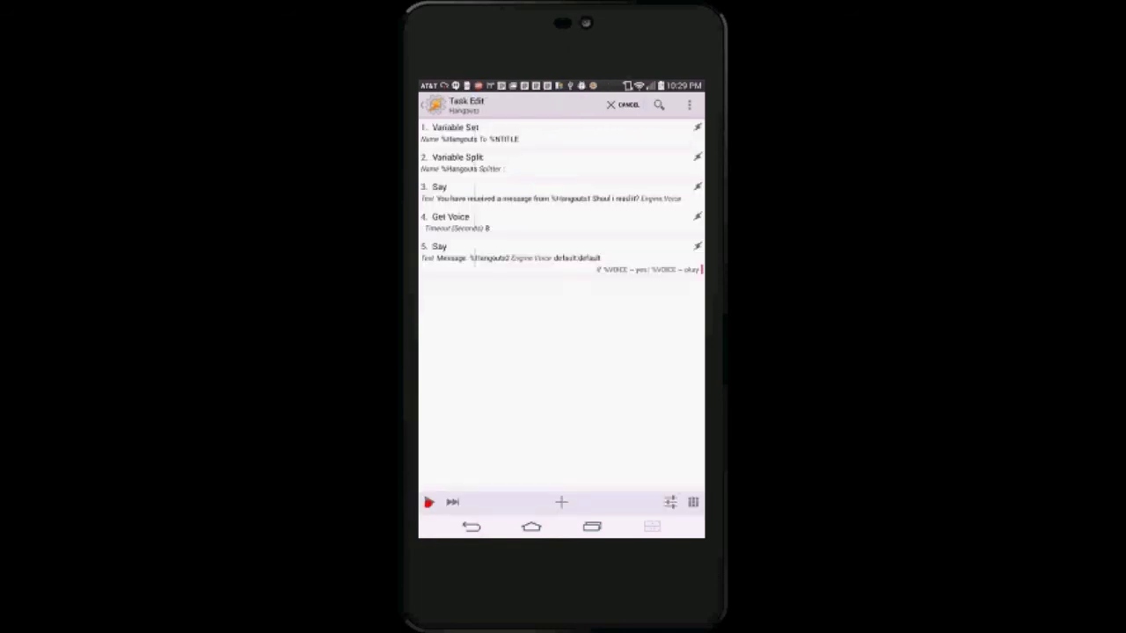
# Add a Show Scene action displaying the Hangouts scene as a full-window activity.
pyautogui.click(451, 222)
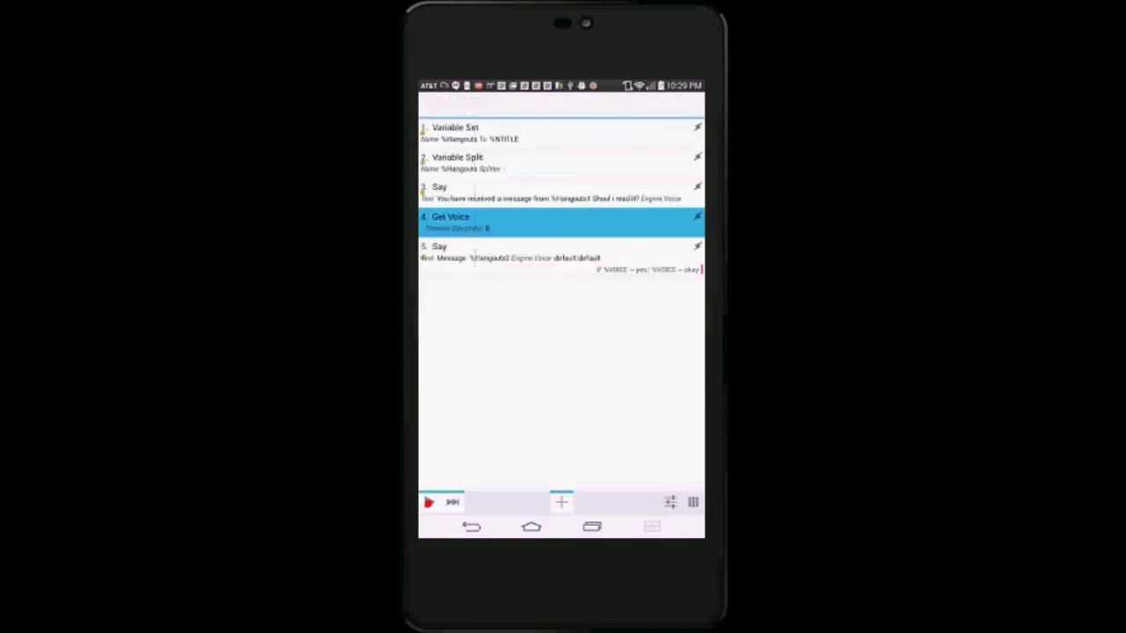
pyautogui.click(689, 105)
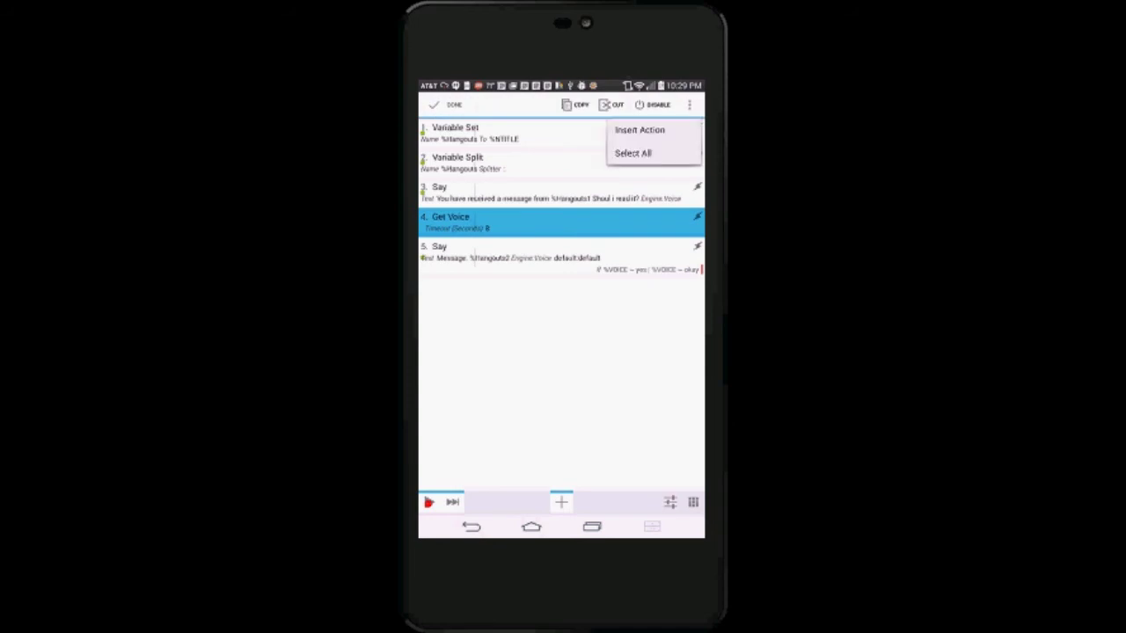
pyautogui.press('Escape')
pyautogui.press('Escape')
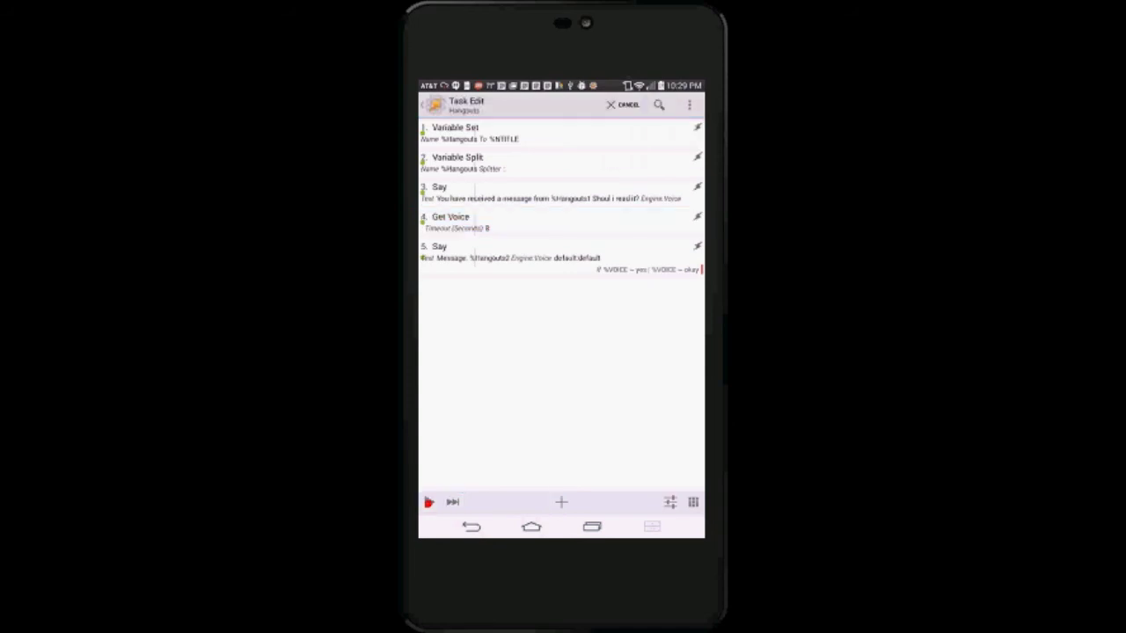
pyautogui.click(561, 503)
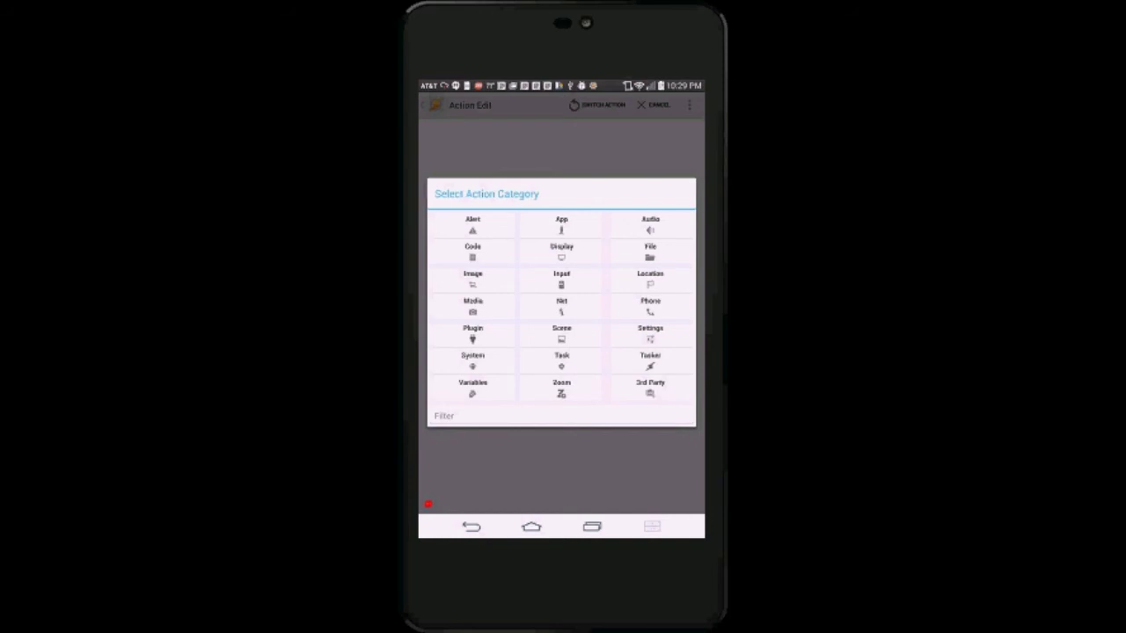
pyautogui.click(561, 332)
pyautogui.click(473, 235)
pyautogui.click(692, 132)
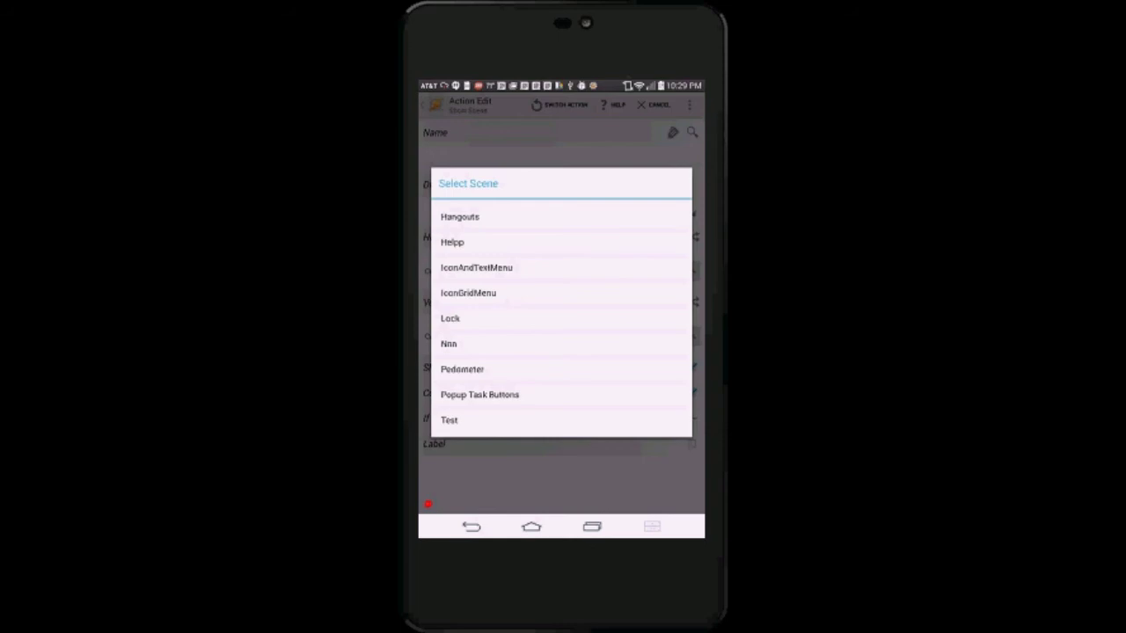
pyautogui.click(459, 217)
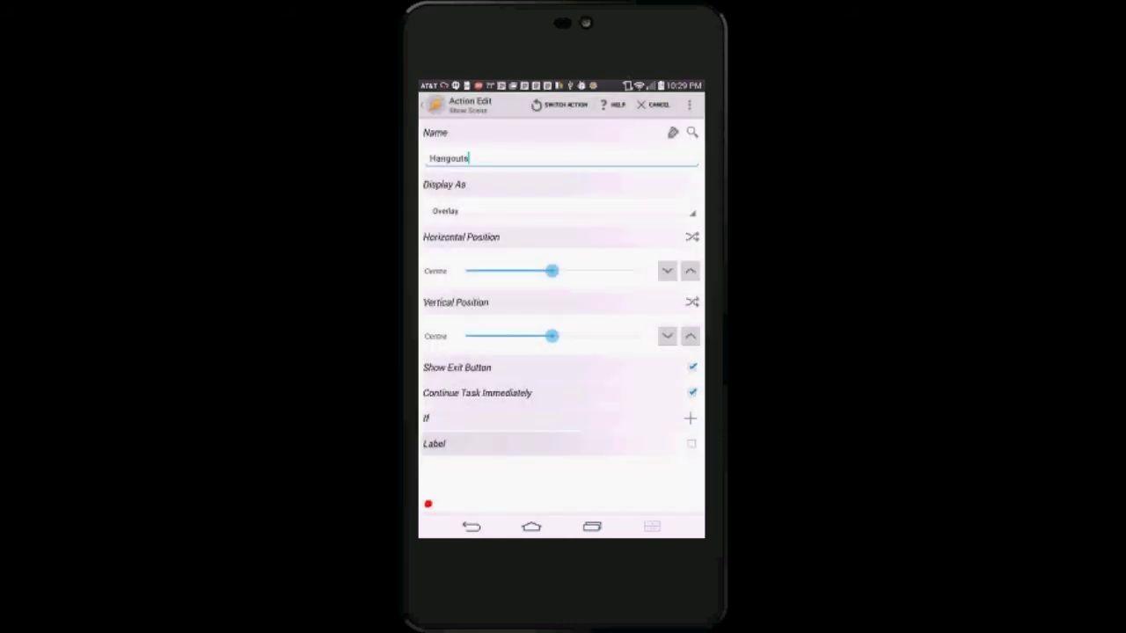
pyautogui.click(563, 211)
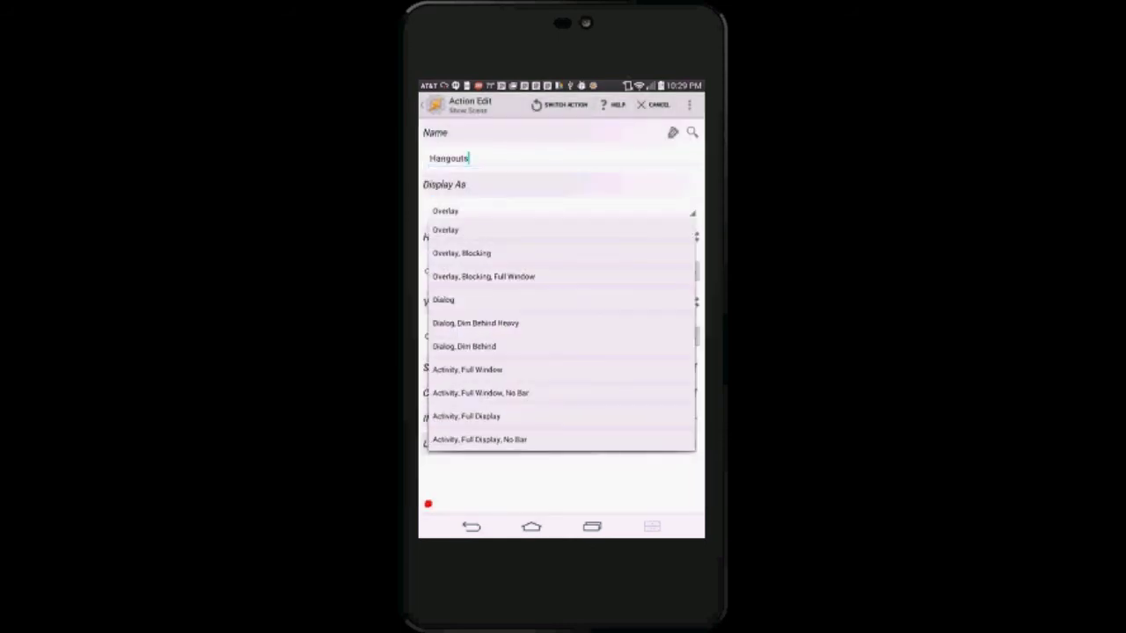
pyautogui.click(467, 369)
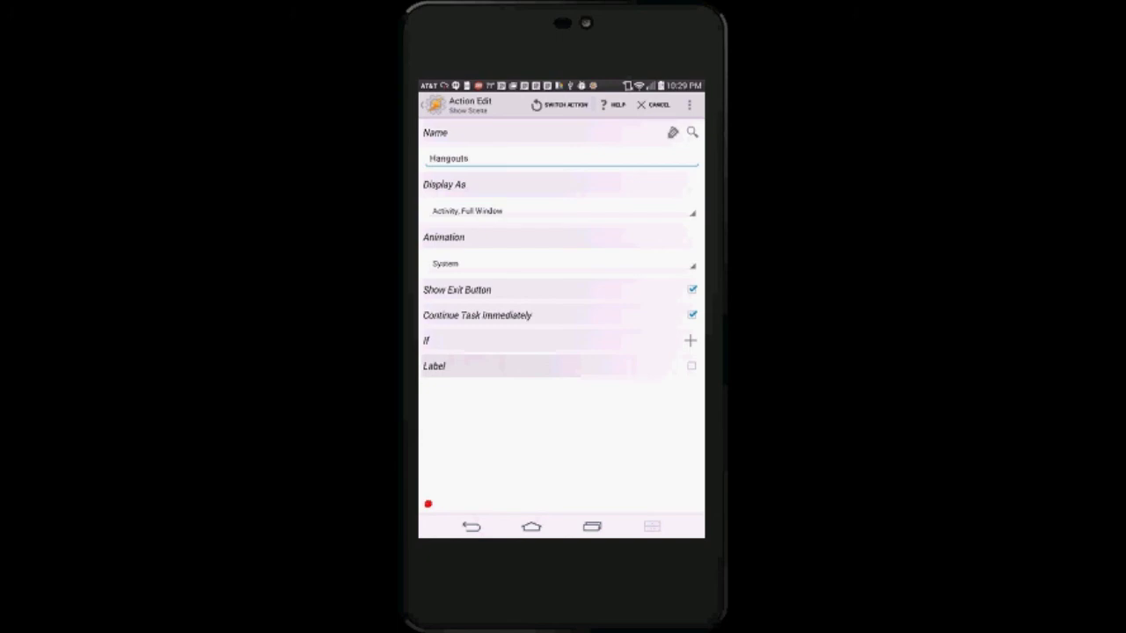
# Save the Show Scene action and run the six-action Hangouts task as a test.
pyautogui.press('Escape')
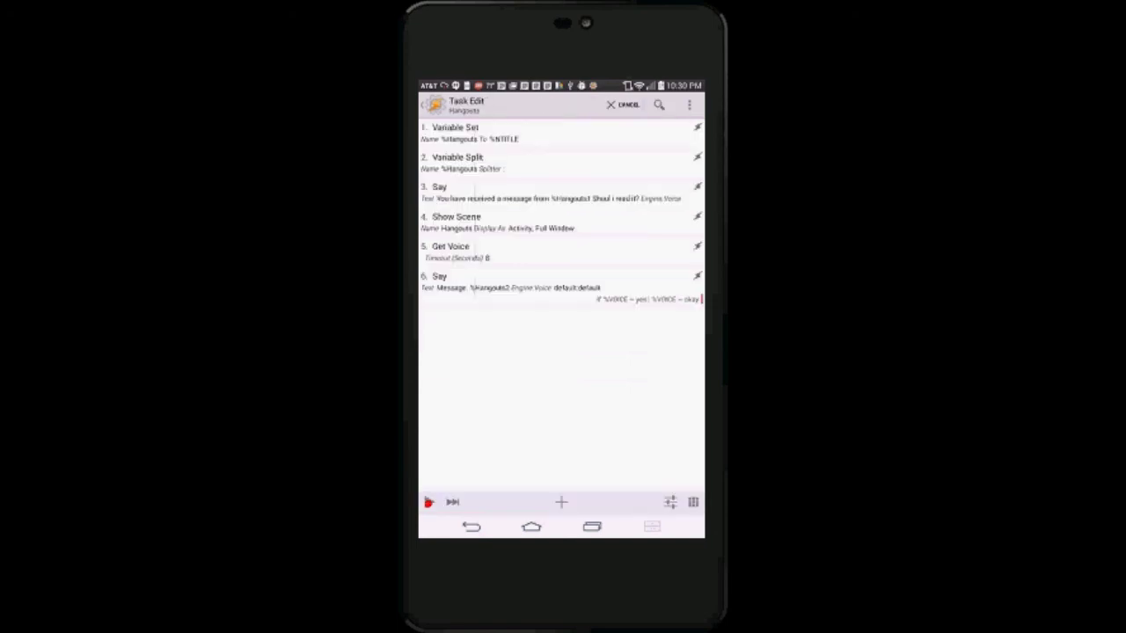
pyautogui.click(429, 502)
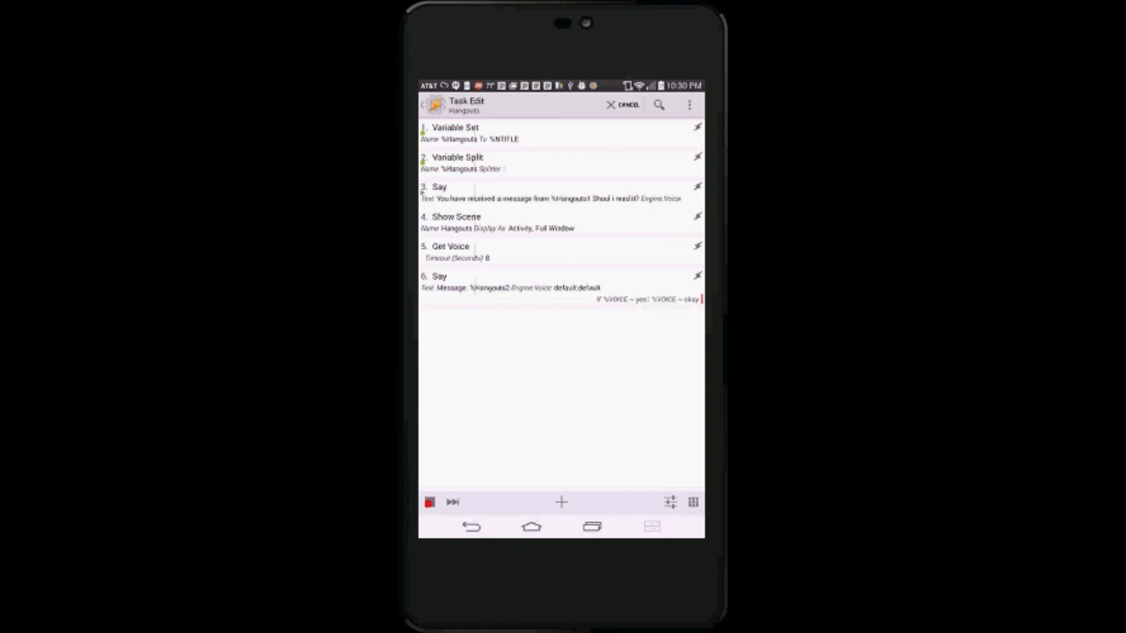